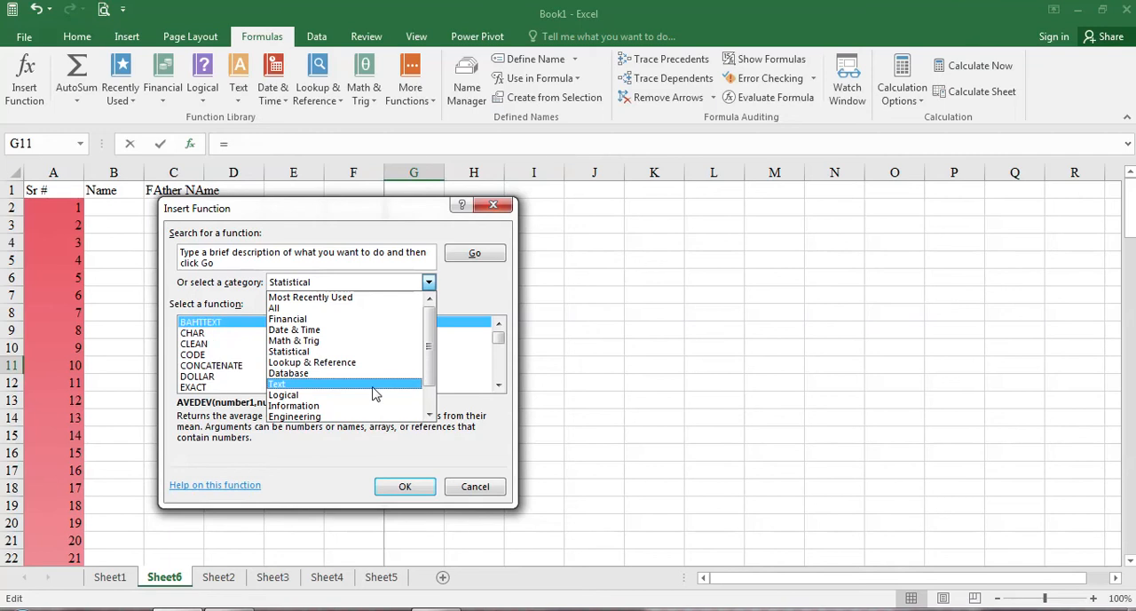
Step: Insert the ISERR function from the Information category into cell G11 with 23 as its value
{"action": "left_click", "coordinate": [320, 384]}
{"action": "left_click", "coordinate": [429, 282]}
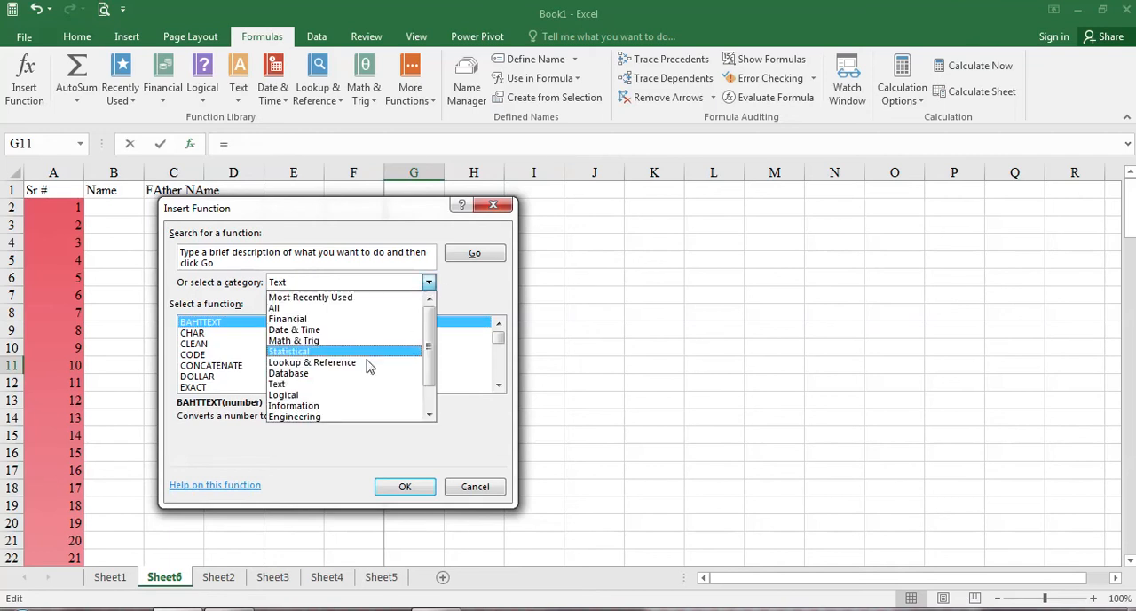
{"action": "left_click", "coordinate": [349, 402]}
{"action": "left_click", "coordinate": [193, 367]}
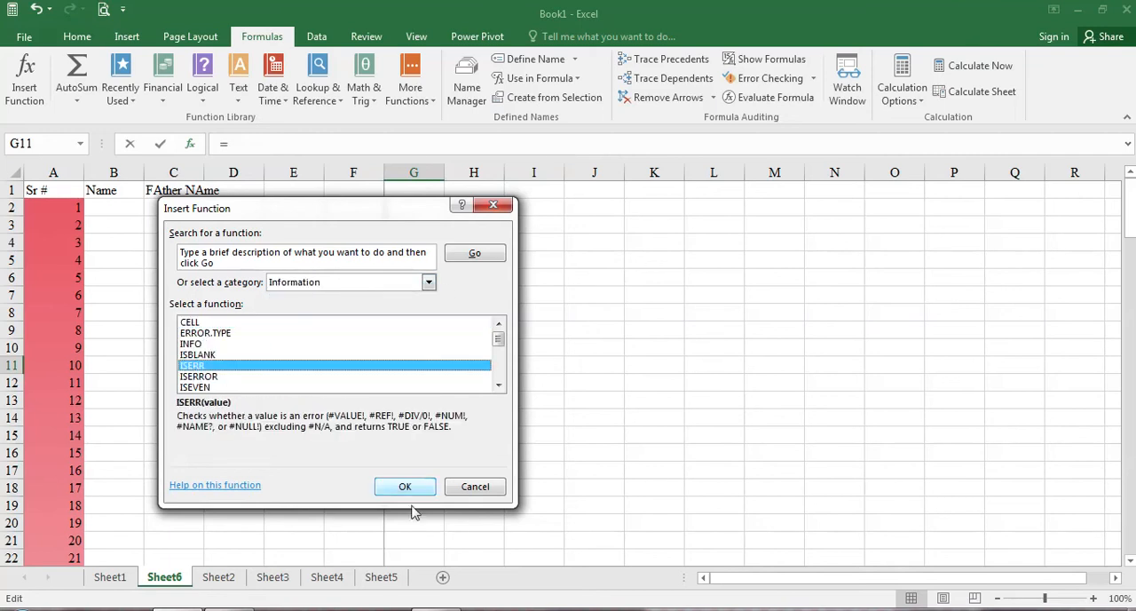
{"action": "left_click", "coordinate": [405, 487]}
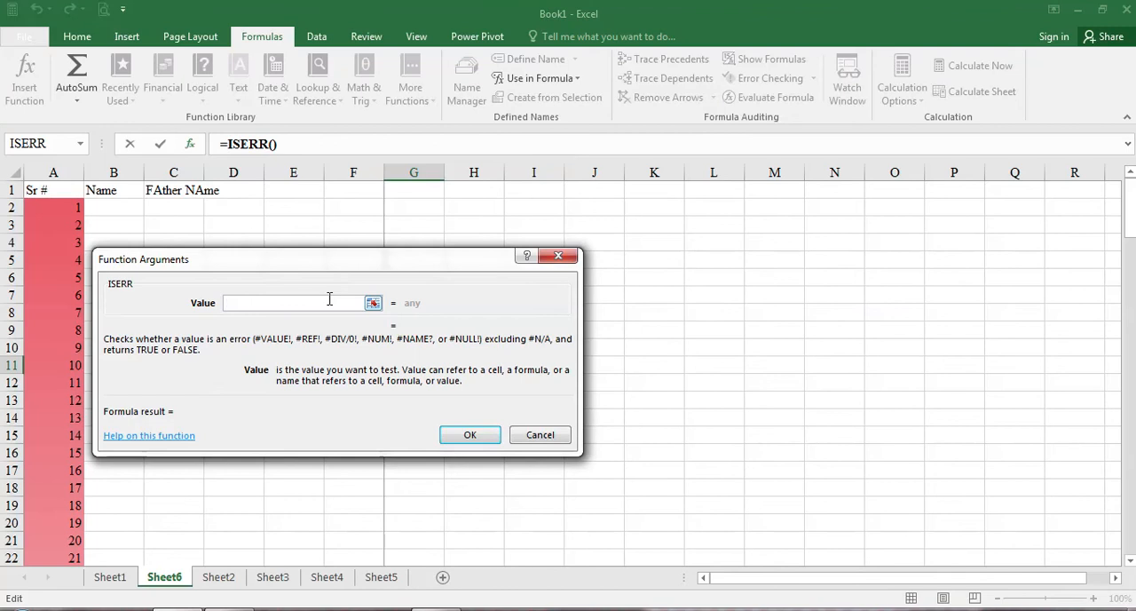
{"action": "type", "text": "23"}
{"action": "left_click", "coordinate": [468, 435]}
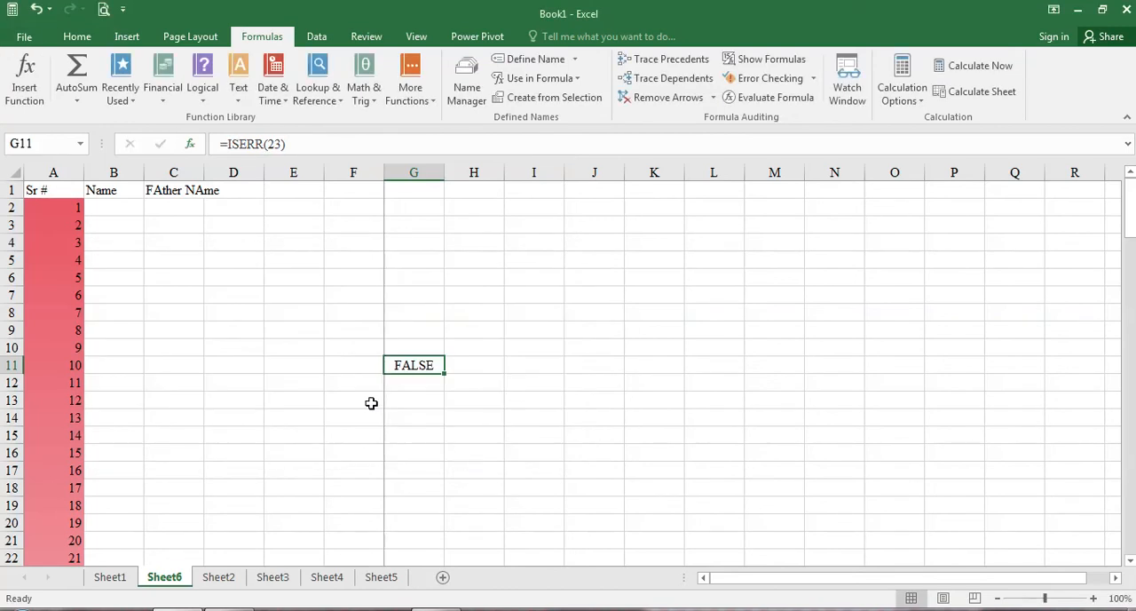
Step: Change the ISERR argument in cell G11 to reference cell G16
{"action": "double_click", "coordinate": [414, 366]}
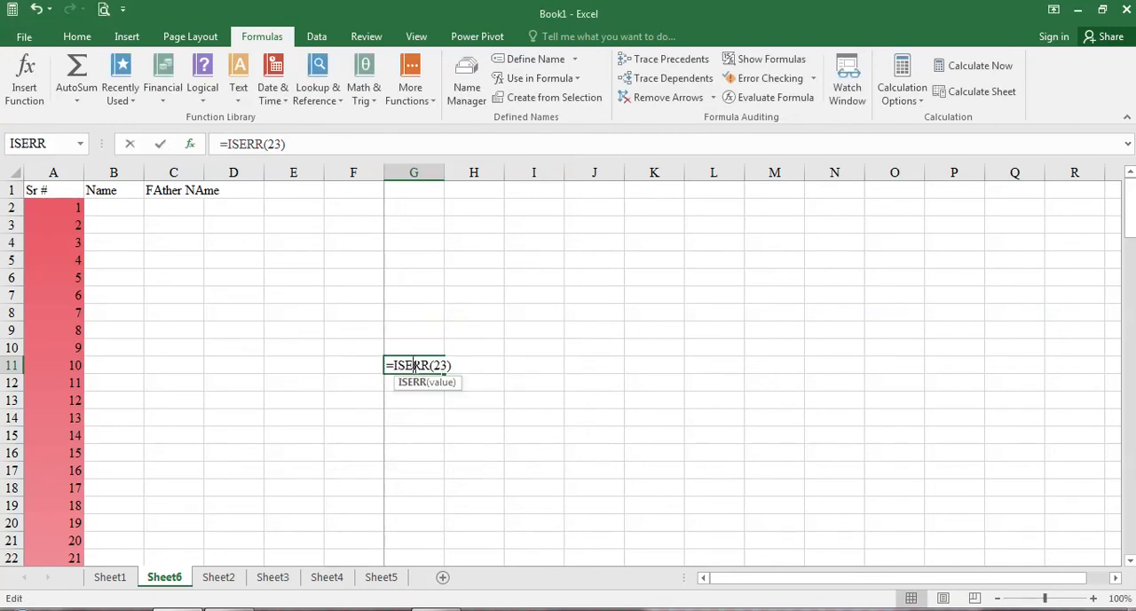
{"action": "left_click", "coordinate": [442, 385]}
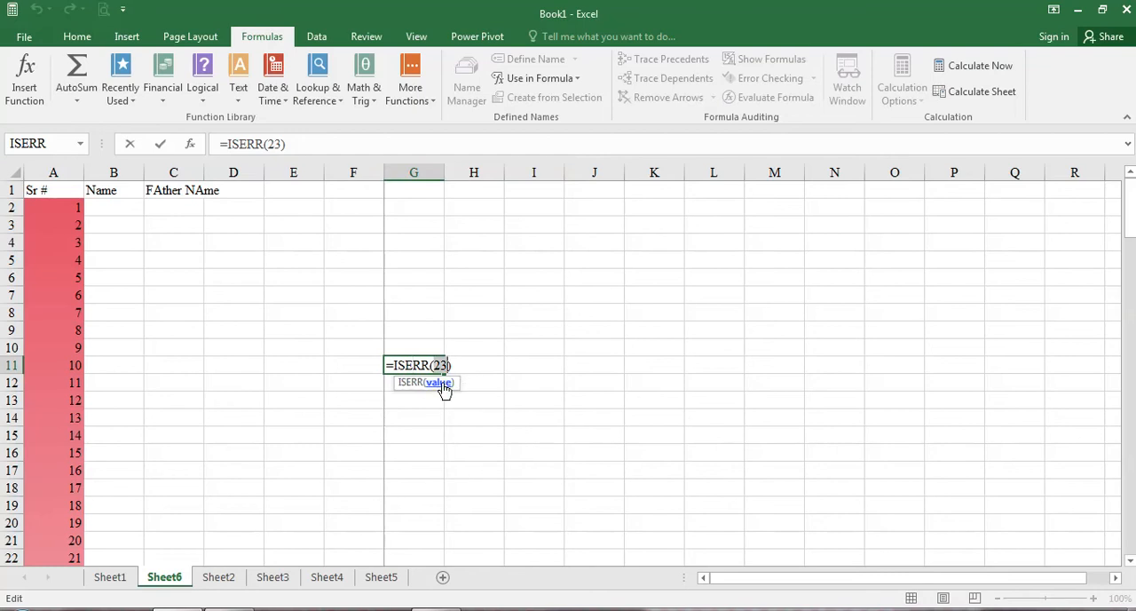
{"action": "left_click", "coordinate": [507, 388]}
{"action": "left_click", "coordinate": [435, 450]}
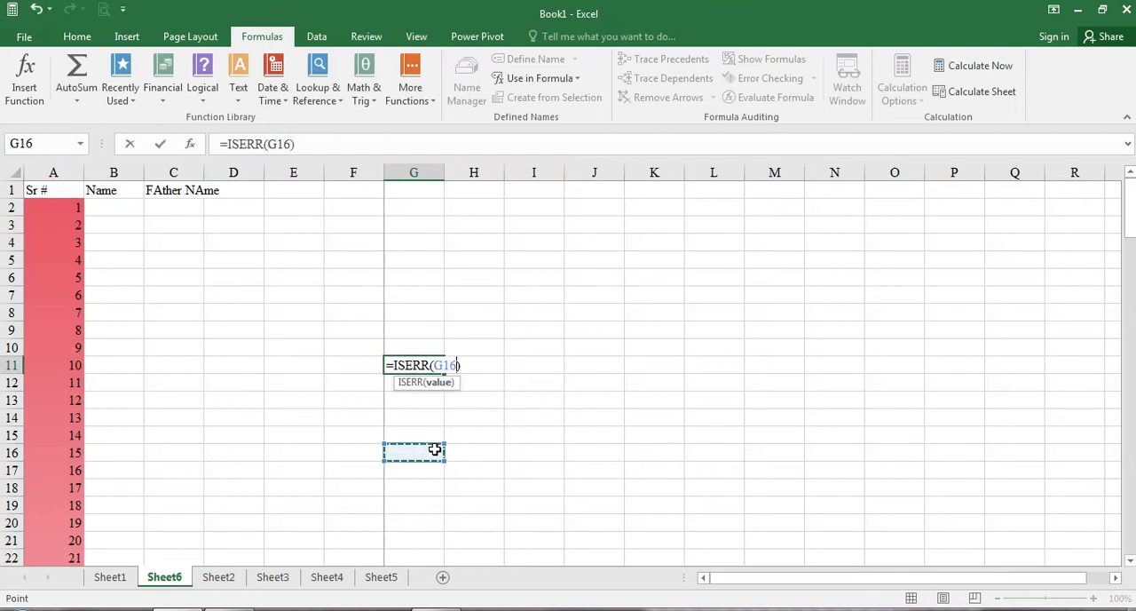
{"action": "key", "text": "Return"}
{"action": "left_click", "coordinate": [408, 371]}
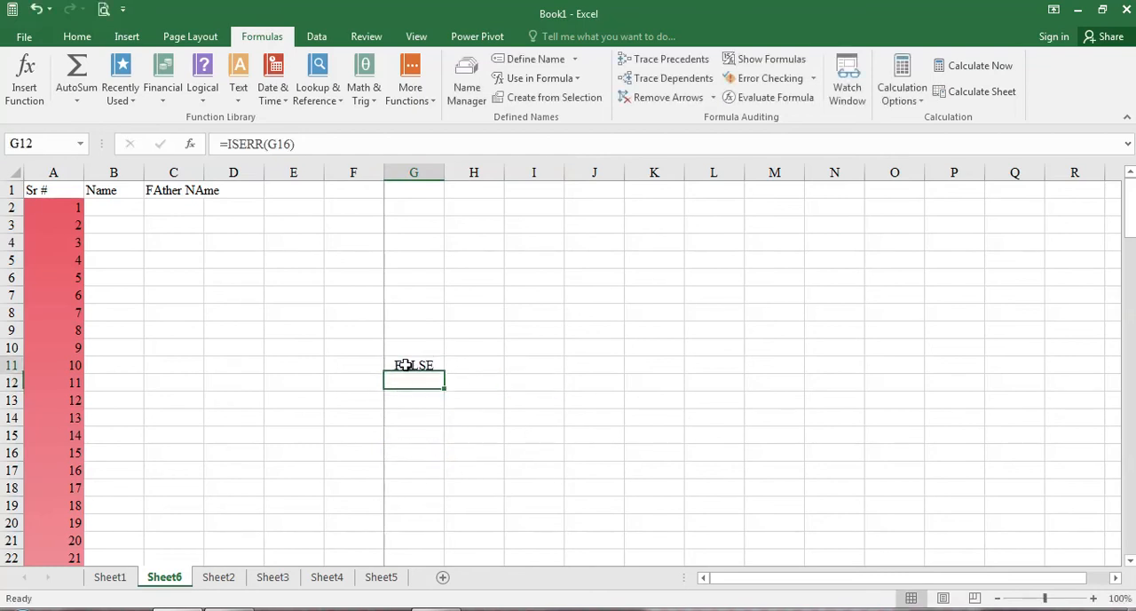
Step: Check the formula in G11 and enter 23 in cell G16
{"action": "left_click", "coordinate": [410, 454]}
{"action": "double_click", "coordinate": [414, 360]}
{"action": "left_click", "coordinate": [413, 364]}
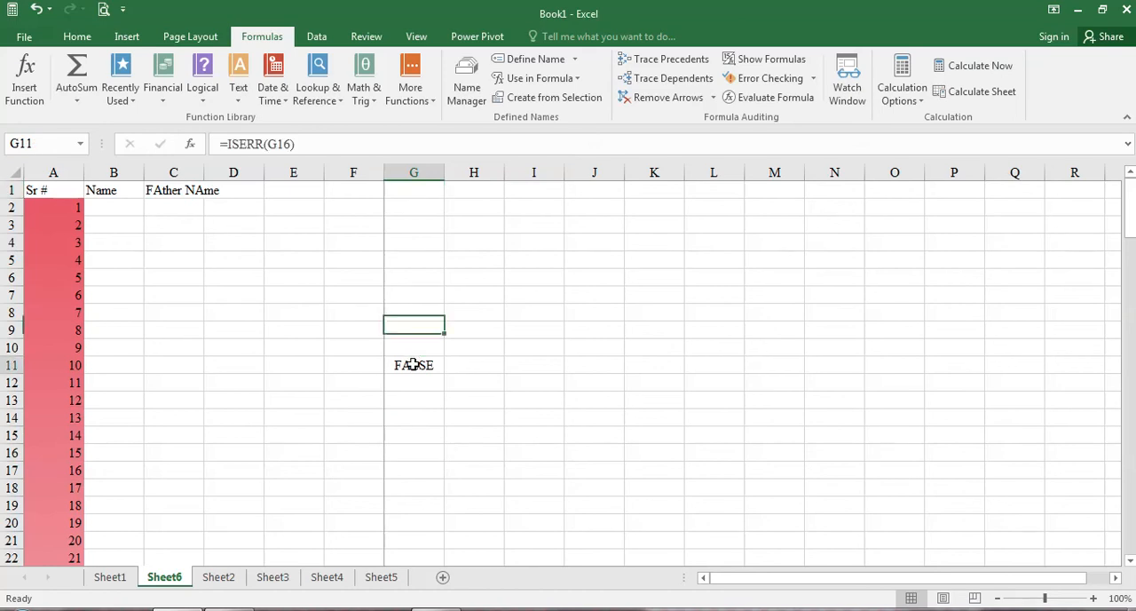
{"action": "left_click", "coordinate": [418, 468]}
{"action": "key", "text": "Up"}
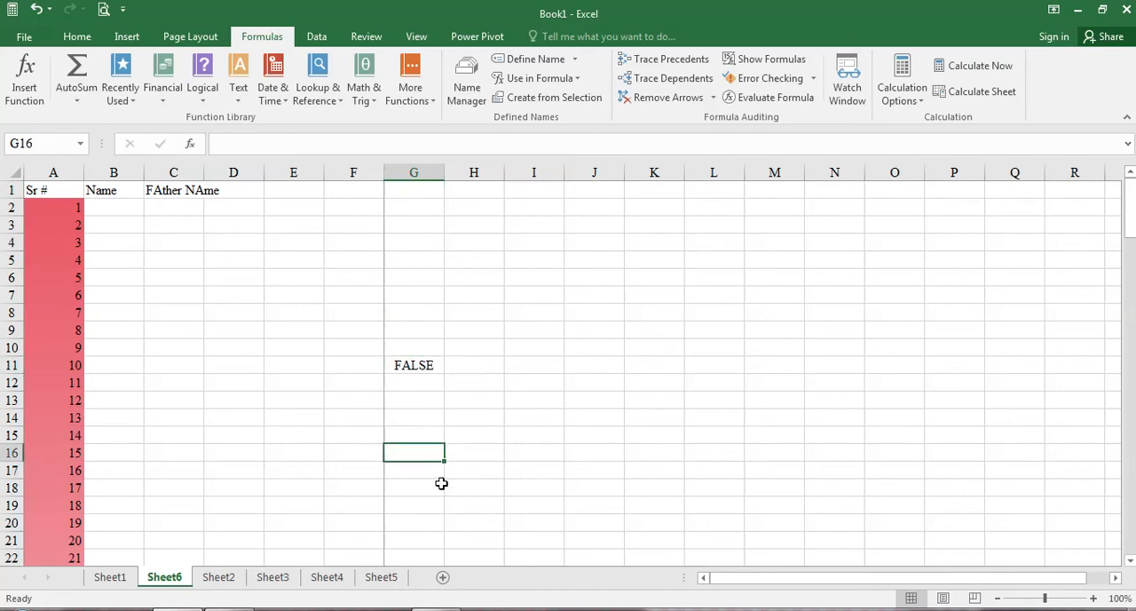
{"action": "type", "text": "23"}
{"action": "key", "text": "Return"}
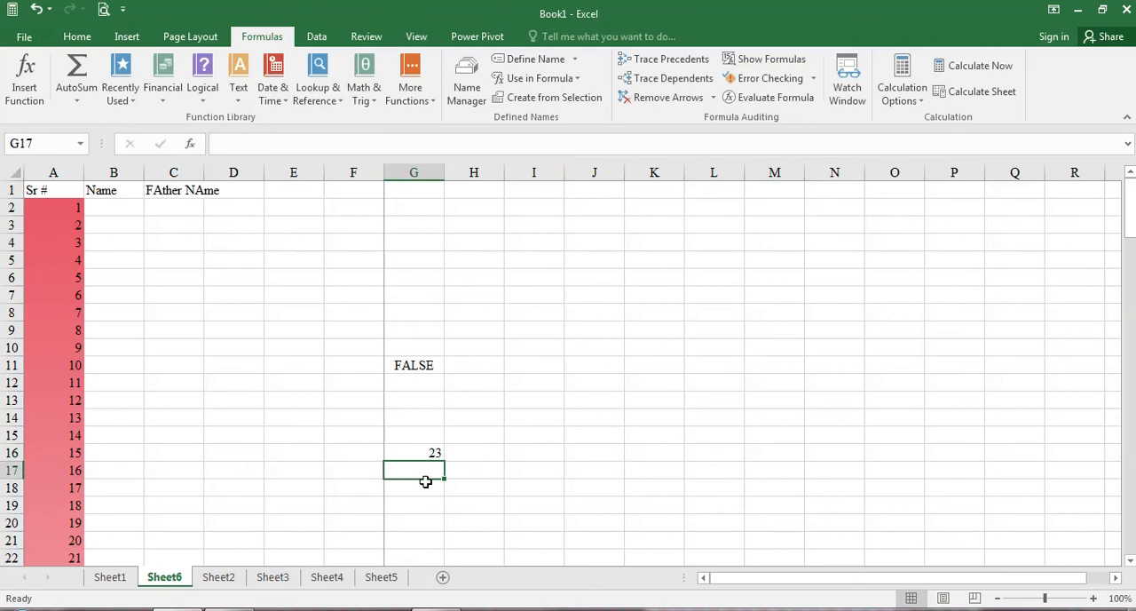
Step: Recheck the G11 formula's reference and change the value in cell G16 to 43
{"action": "double_click", "coordinate": [418, 365]}
{"action": "key", "text": "ctrl+Return"}
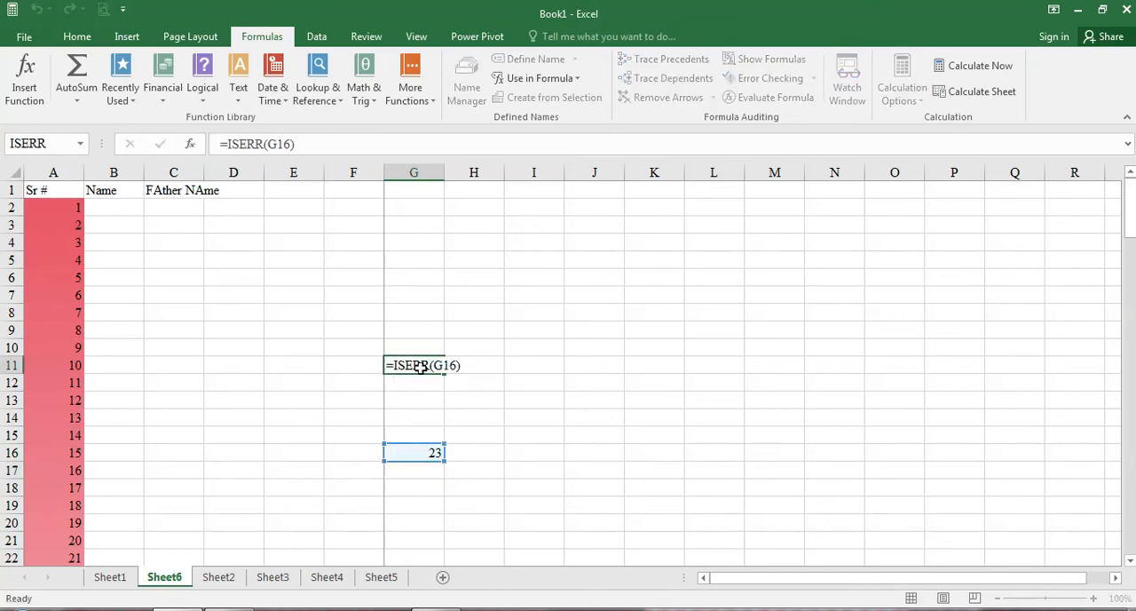
{"action": "left_click", "coordinate": [435, 453]}
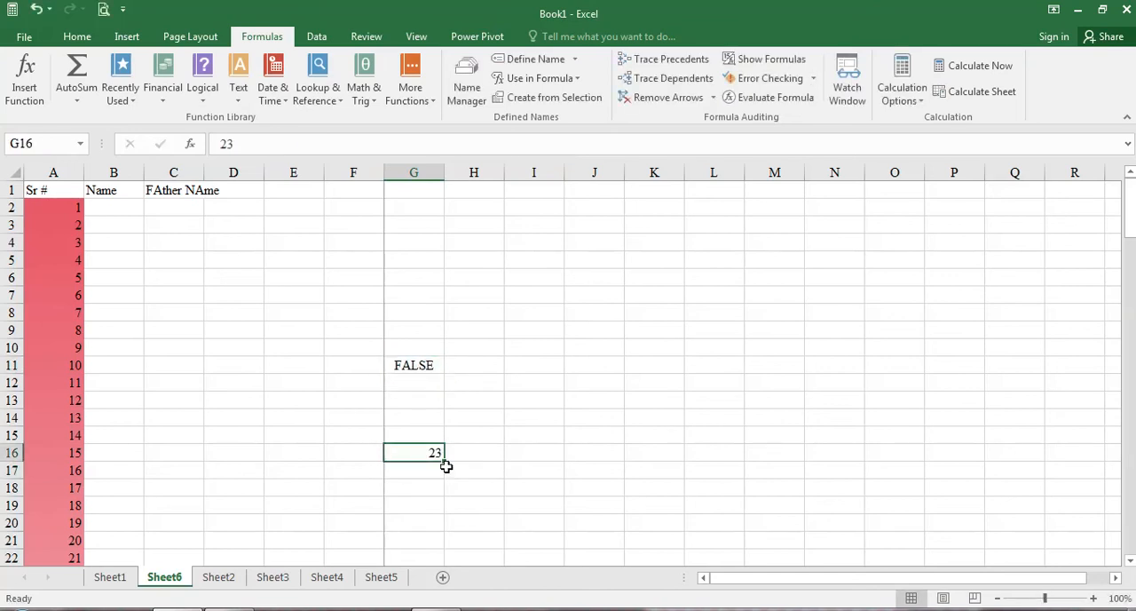
{"action": "type", "text": "4"}
{"action": "key", "text": "Return"}
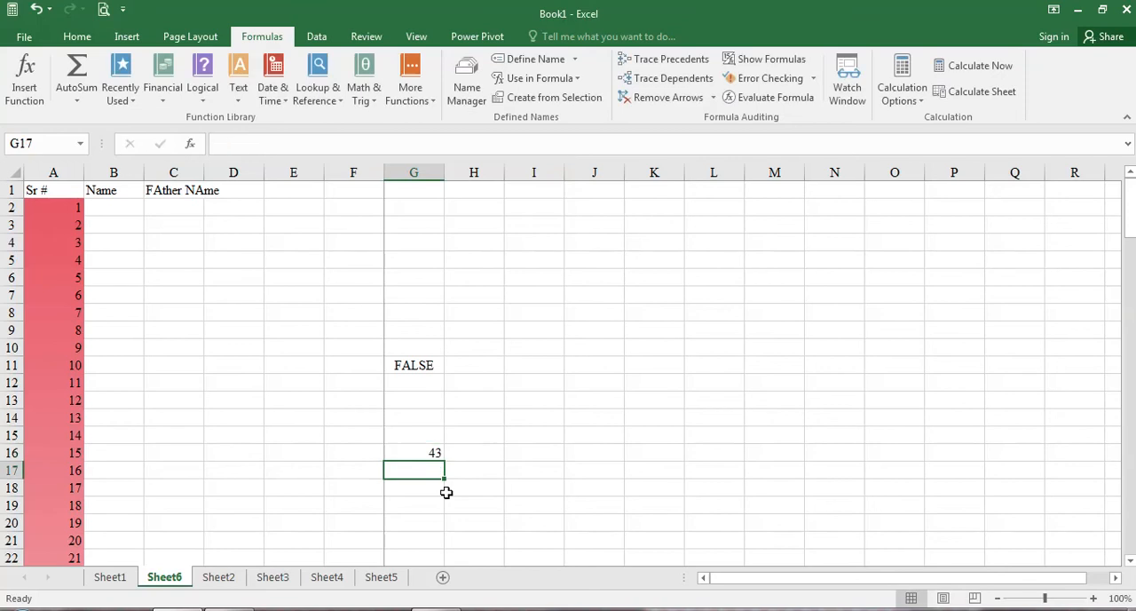
Step: Edit the formula in cell G11 to read =I13=ISERR(G16)
{"action": "left_click", "coordinate": [412, 368]}
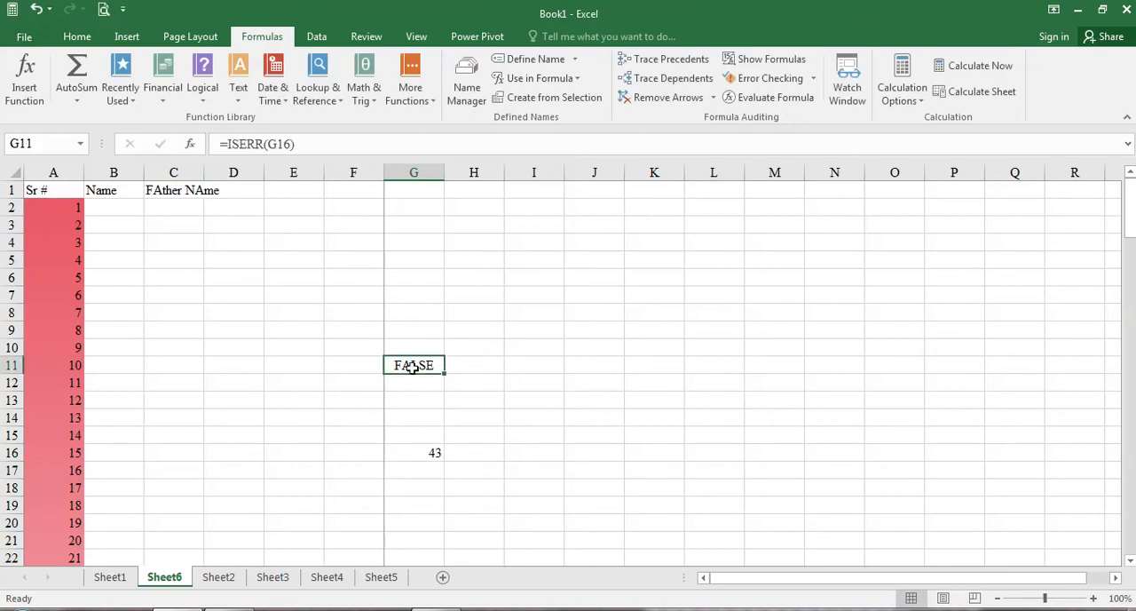
{"action": "left_click", "coordinate": [222, 147]}
{"action": "left_click", "coordinate": [551, 398]}
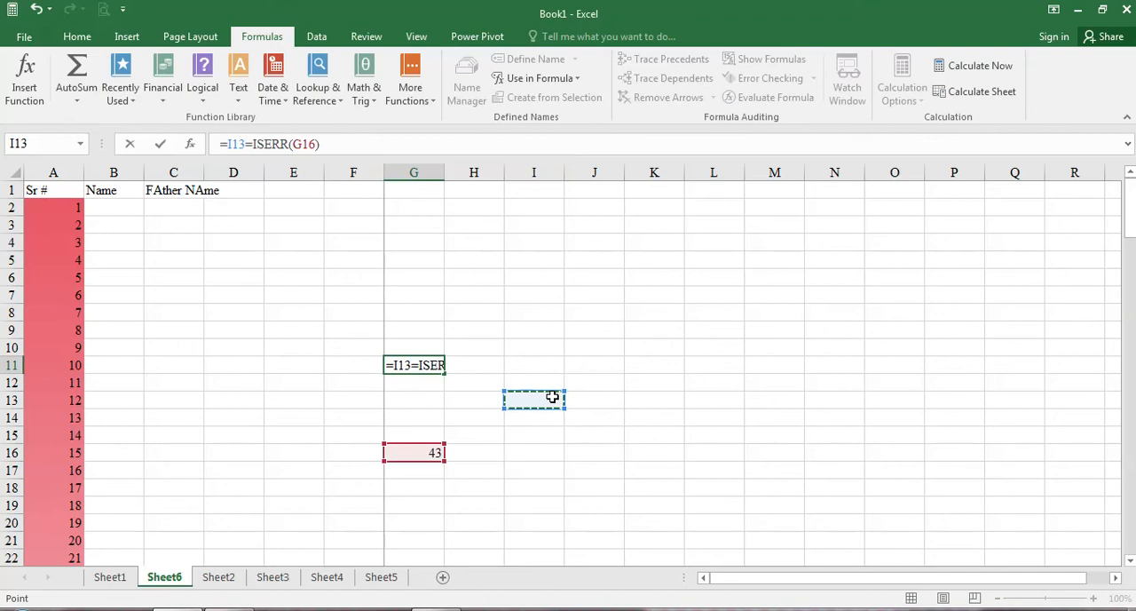
{"action": "key", "text": "Return"}
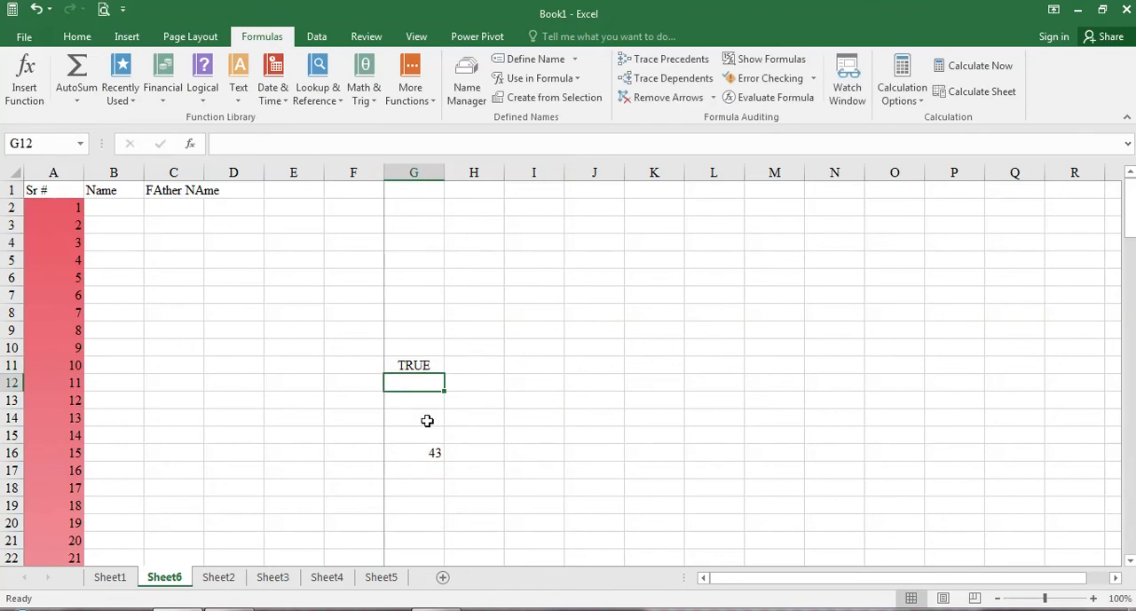
Step: Clear the contents of the range F8:J20
{"action": "left_click", "coordinate": [434, 454]}
{"action": "left_click_drag", "start_coordinate": [367, 307], "coordinate": [610, 515]}
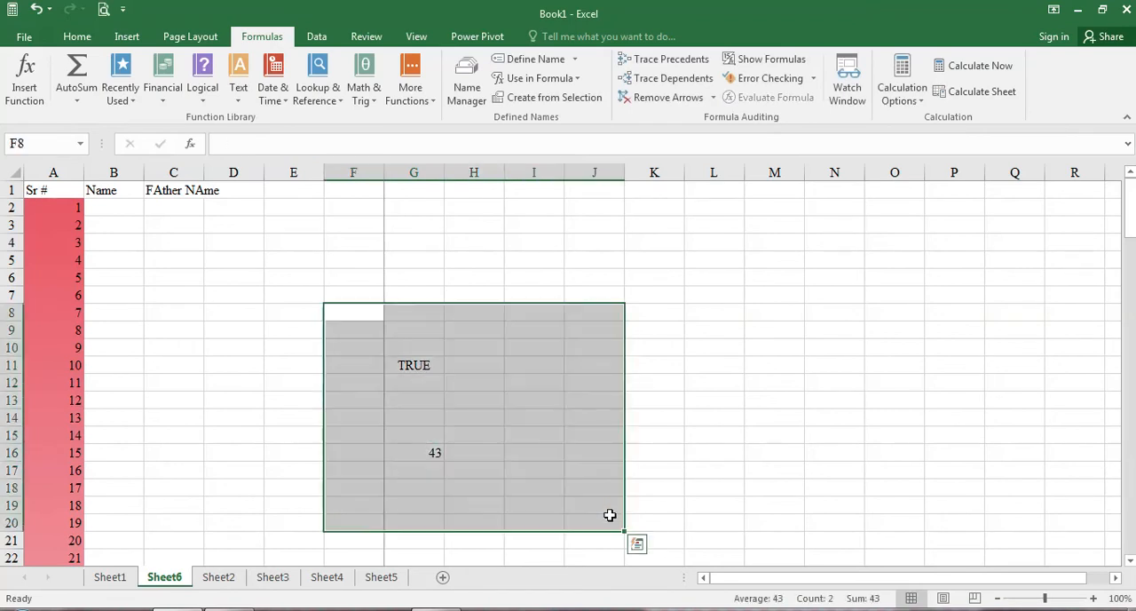
{"action": "key", "text": "Delete"}
{"action": "left_click", "coordinate": [271, 295]}
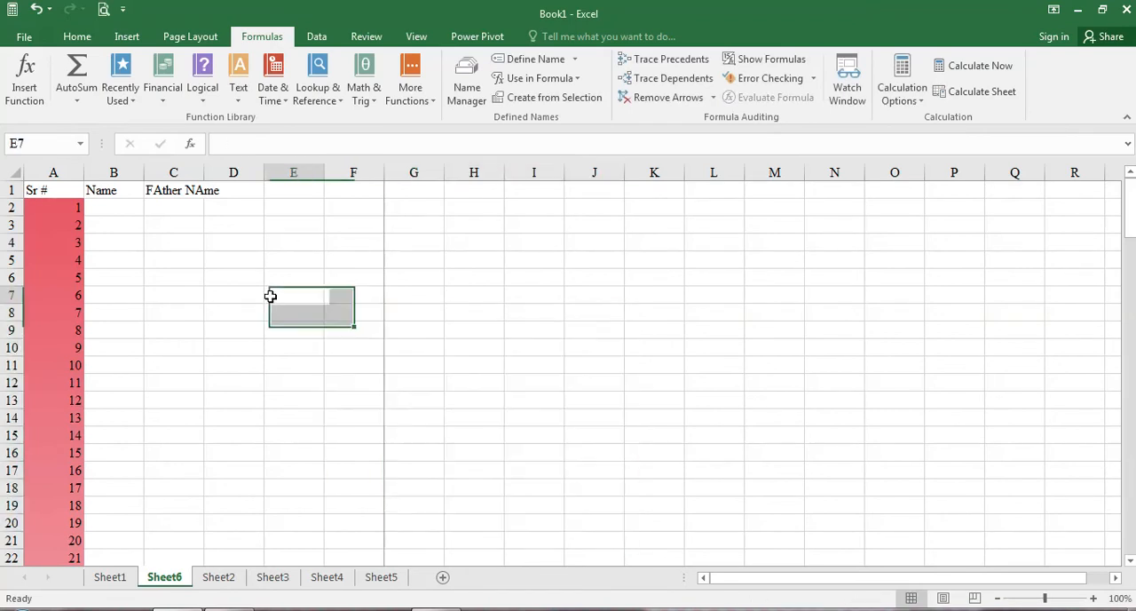
Step: Select A4:A13 in the serial number column and examine the AutoSum, Recently Used and Financial function lists
{"action": "left_click", "coordinate": [82, 106]}
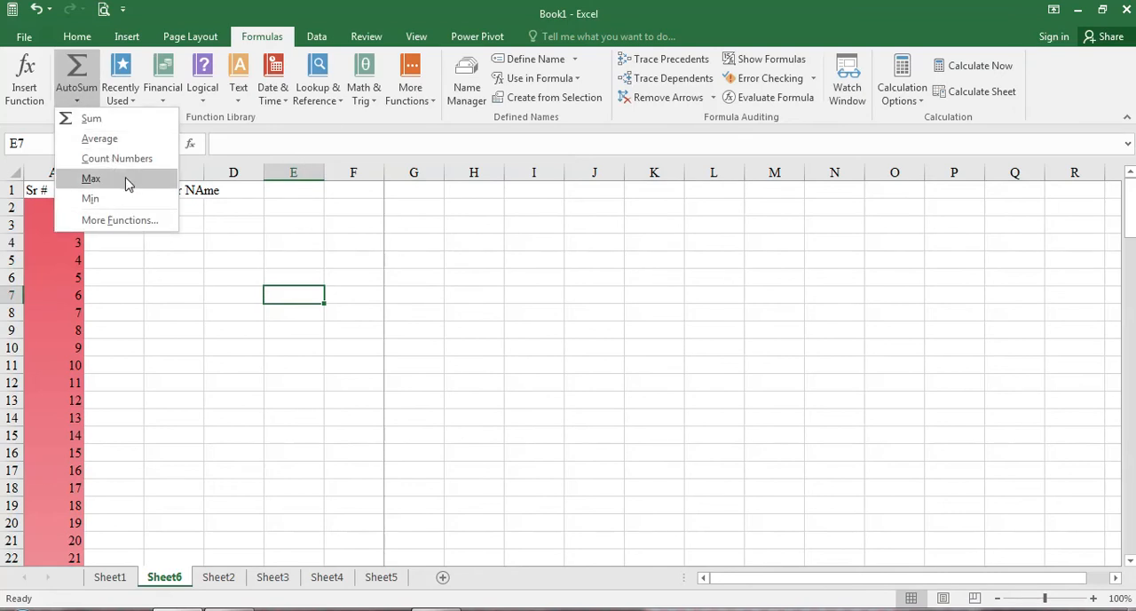
{"action": "left_click", "coordinate": [869, 601]}
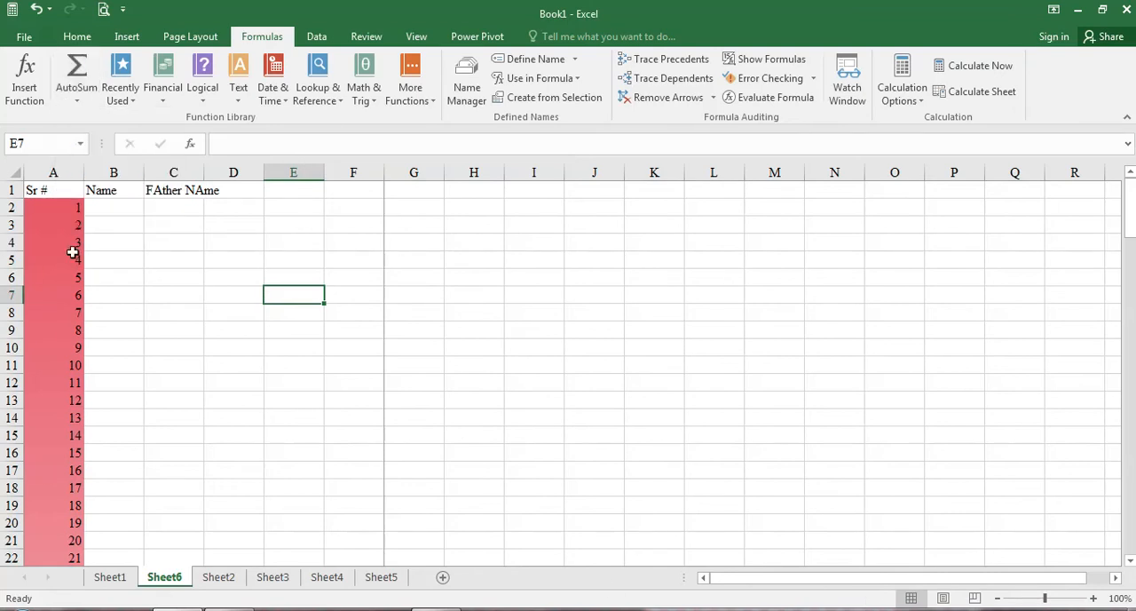
{"action": "left_click_drag", "start_coordinate": [73, 248], "coordinate": [81, 401]}
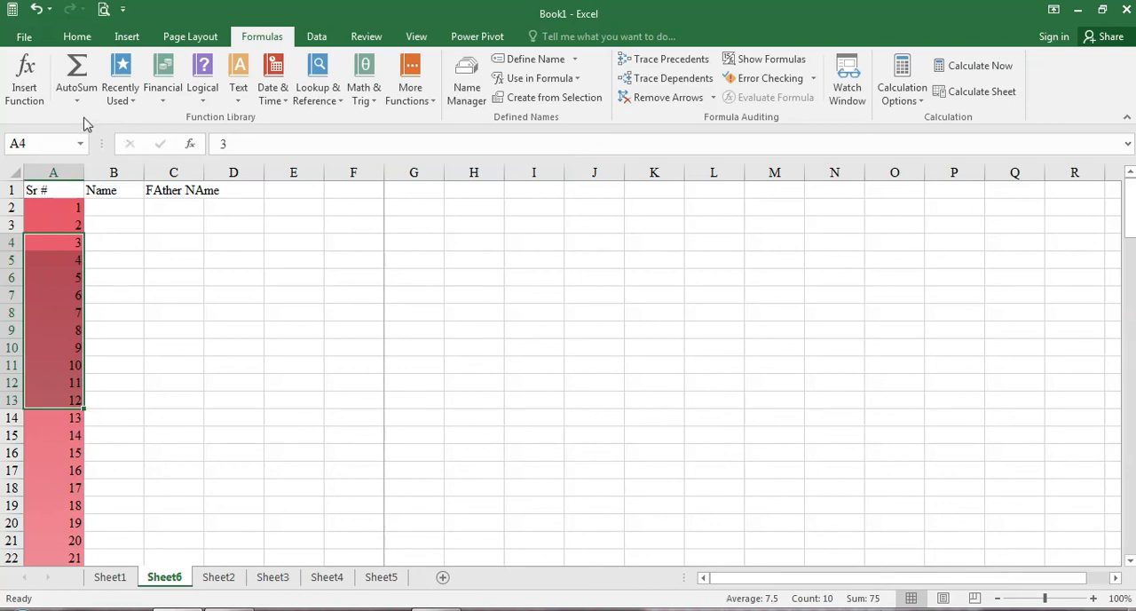
{"action": "left_click", "coordinate": [131, 104]}
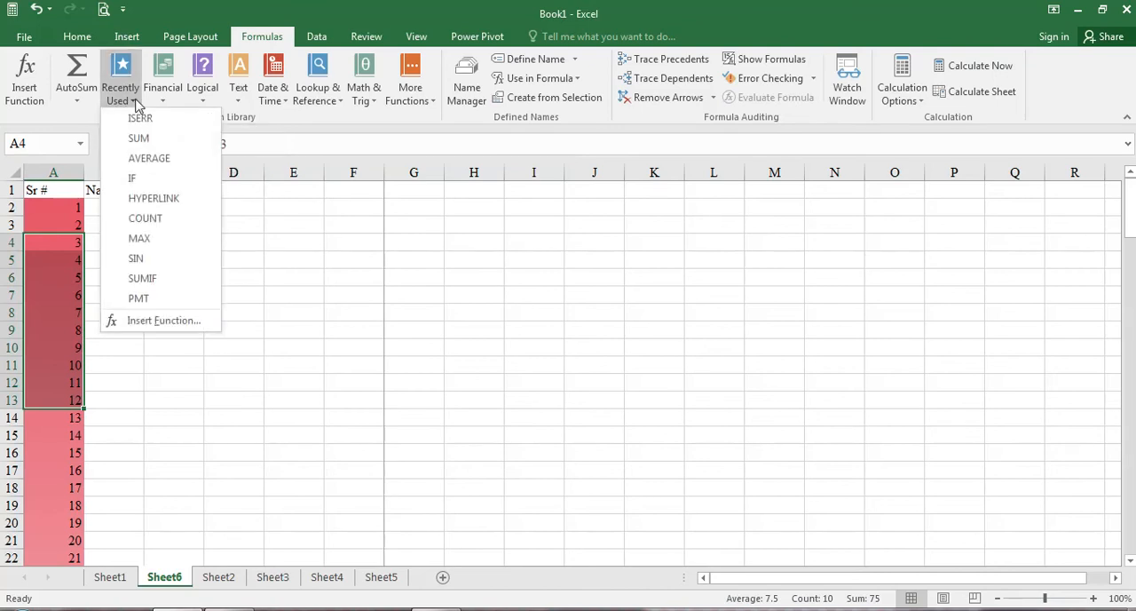
{"action": "left_click", "coordinate": [163, 89]}
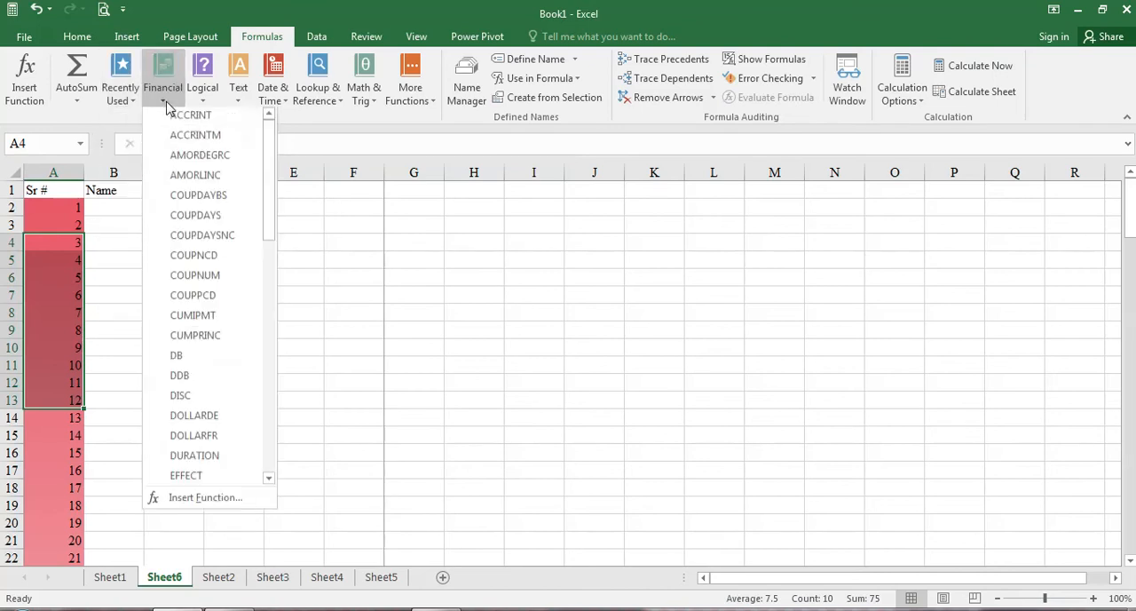
{"action": "left_click_drag", "start_coordinate": [266, 192], "coordinate": [266, 145]}
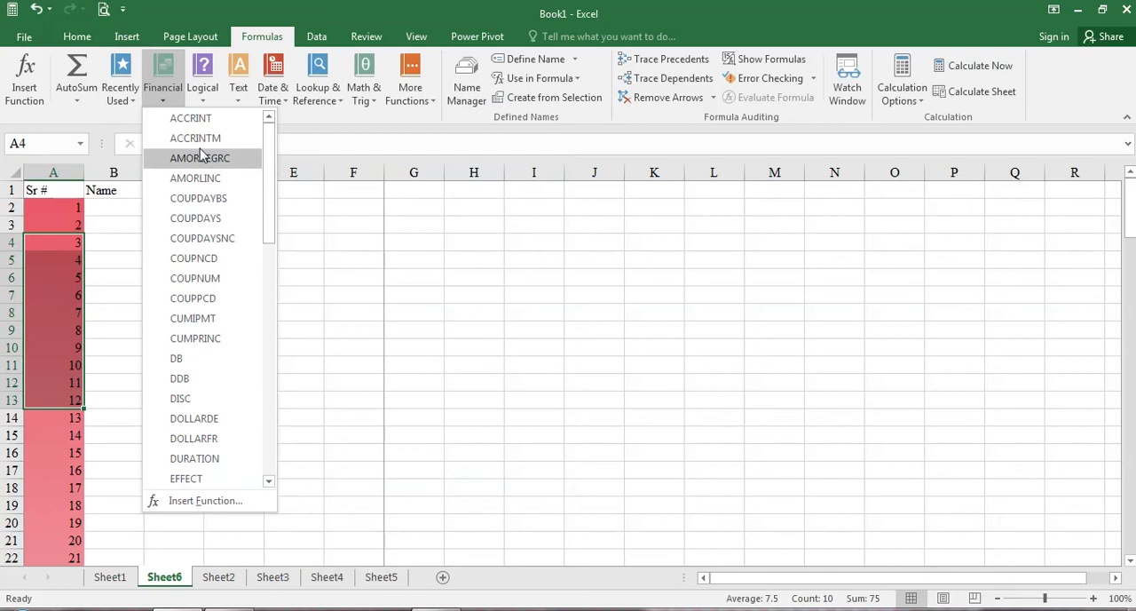
{"action": "left_click", "coordinate": [160, 92]}
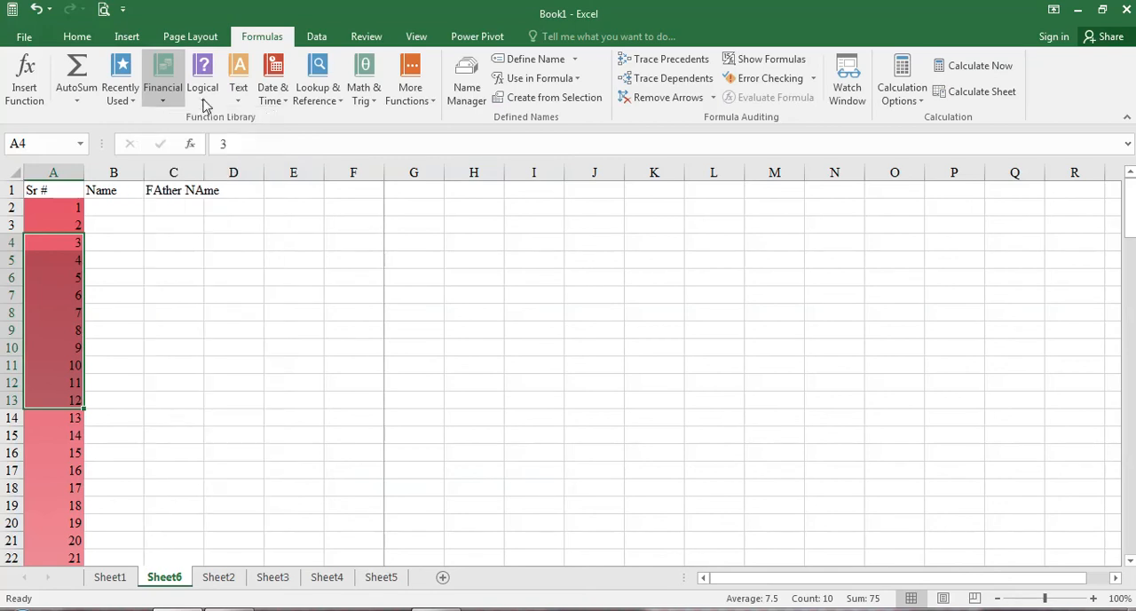
Step: Examine the functions offered in the Logical, Text, and Date & Time categories
{"action": "left_click", "coordinate": [203, 98]}
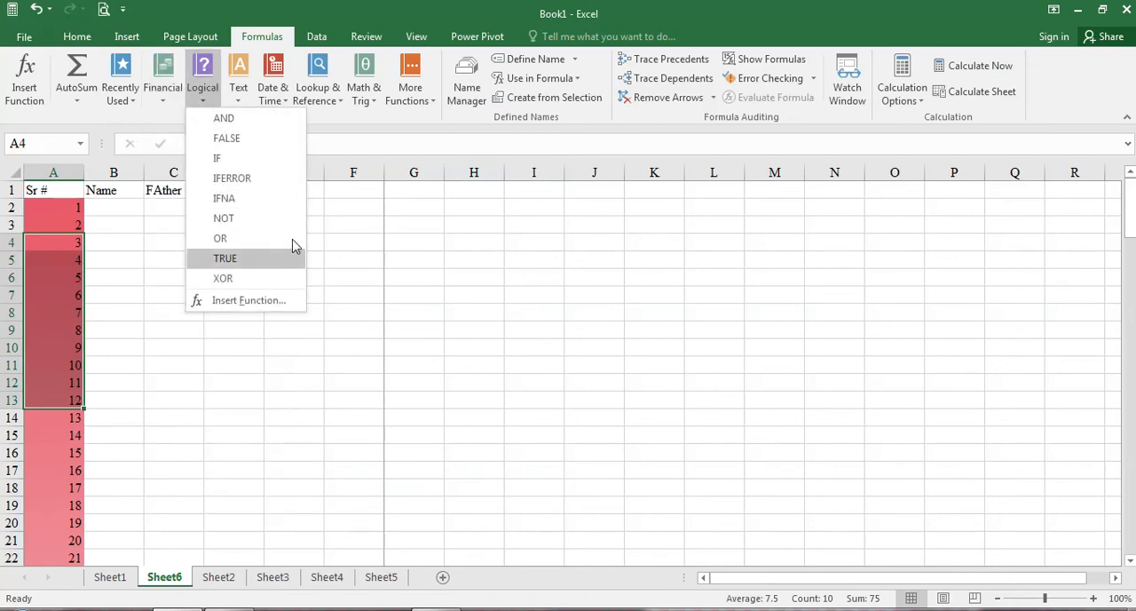
{"action": "left_click", "coordinate": [238, 89]}
{"action": "scroll", "coordinate": [280, 213], "scroll_direction": "down", "scroll_amount": 3}
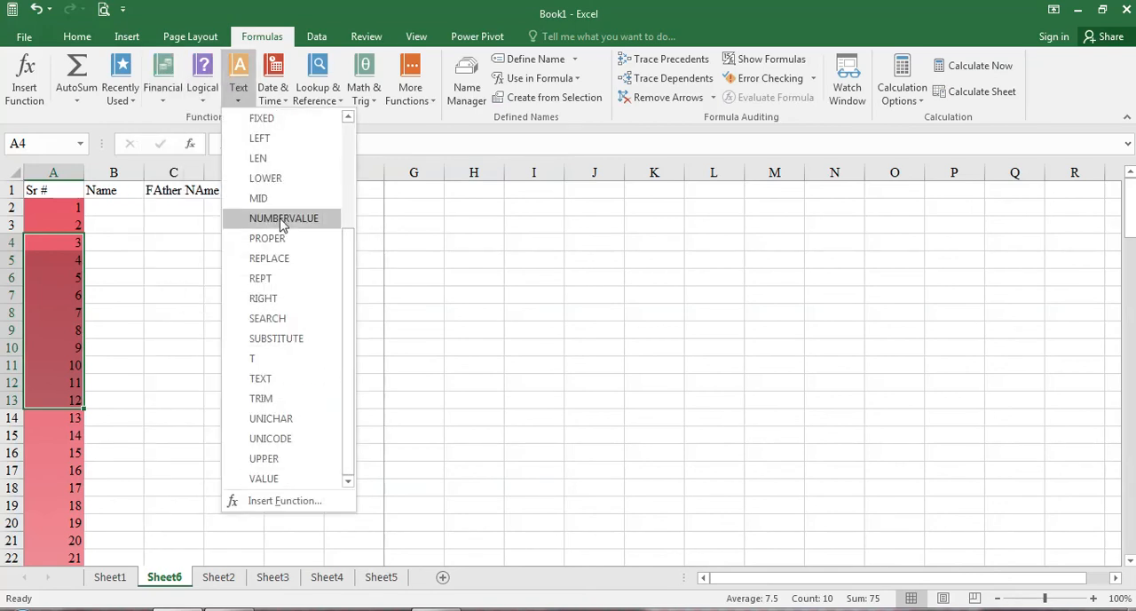
{"action": "scroll", "coordinate": [284, 222], "scroll_direction": "up", "scroll_amount": 3}
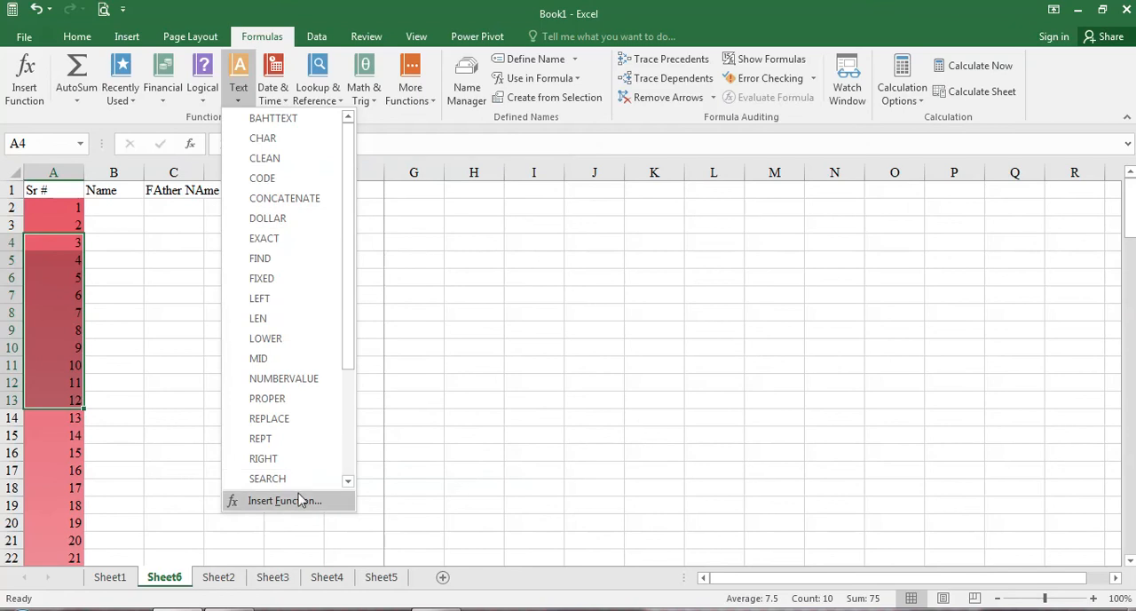
{"action": "left_click", "coordinate": [286, 105]}
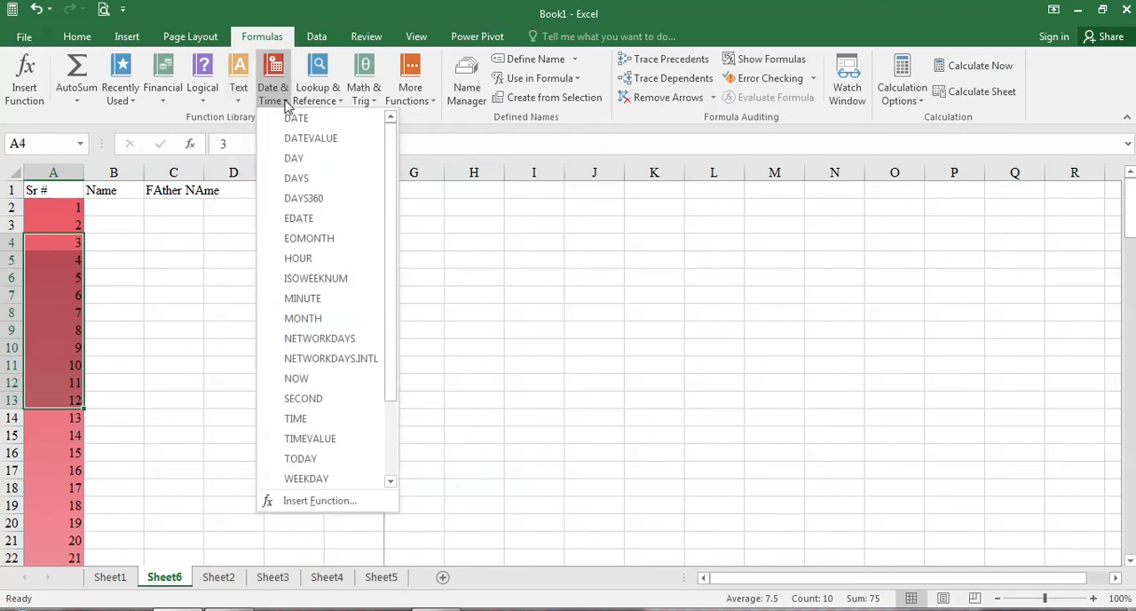
{"action": "left_click_drag", "start_coordinate": [393, 193], "coordinate": [388, 302]}
{"action": "scroll", "coordinate": [384, 293], "scroll_direction": "up", "scroll_amount": 2}
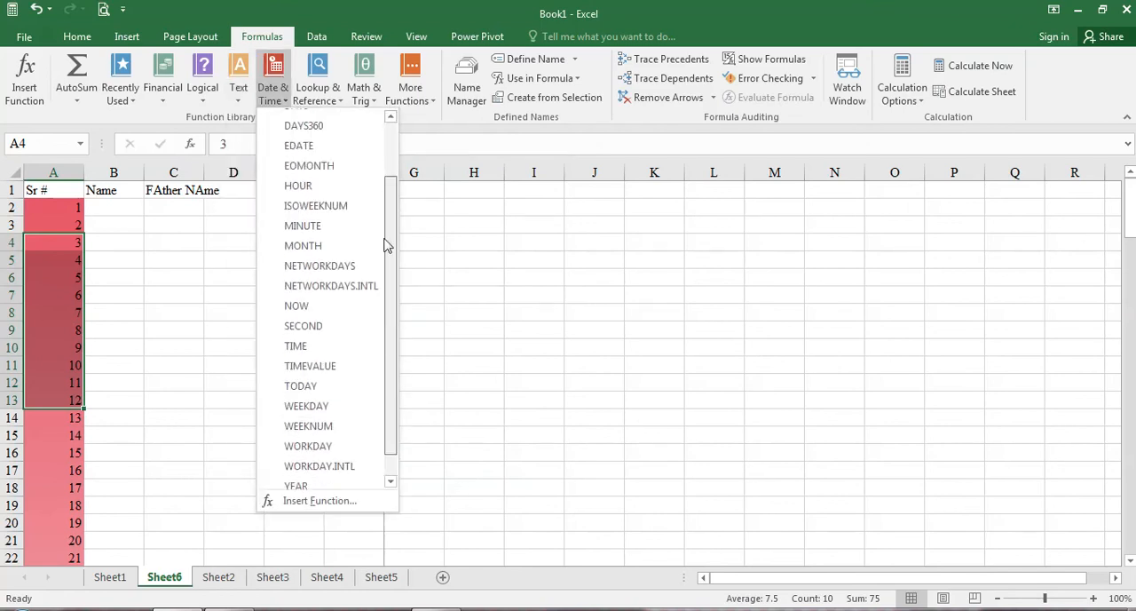
Step: Examine the functions offered in the Lookup & Reference, Math & Trig, and More Functions categories
{"action": "left_click", "coordinate": [337, 104]}
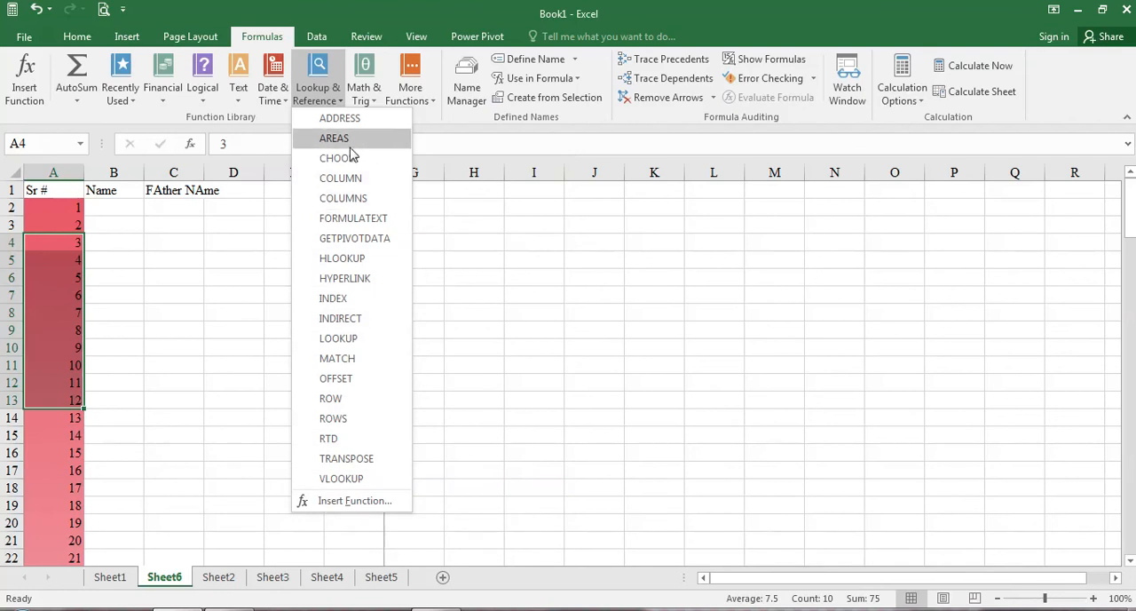
{"action": "left_click", "coordinate": [376, 105]}
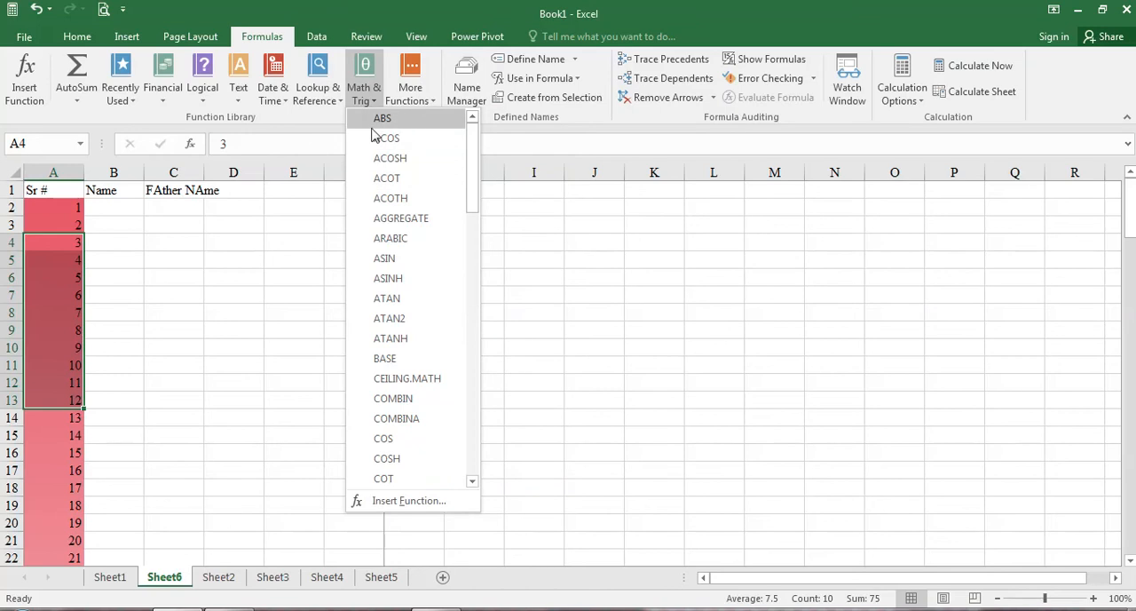
{"action": "left_click_drag", "start_coordinate": [474, 160], "coordinate": [465, 438]}
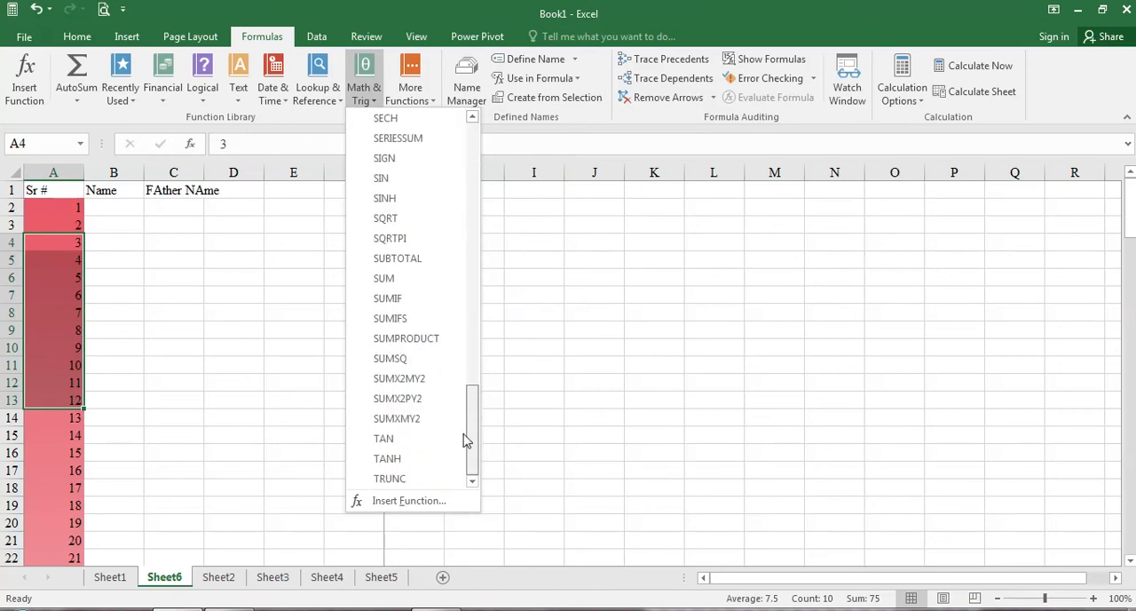
{"action": "left_click", "coordinate": [397, 88]}
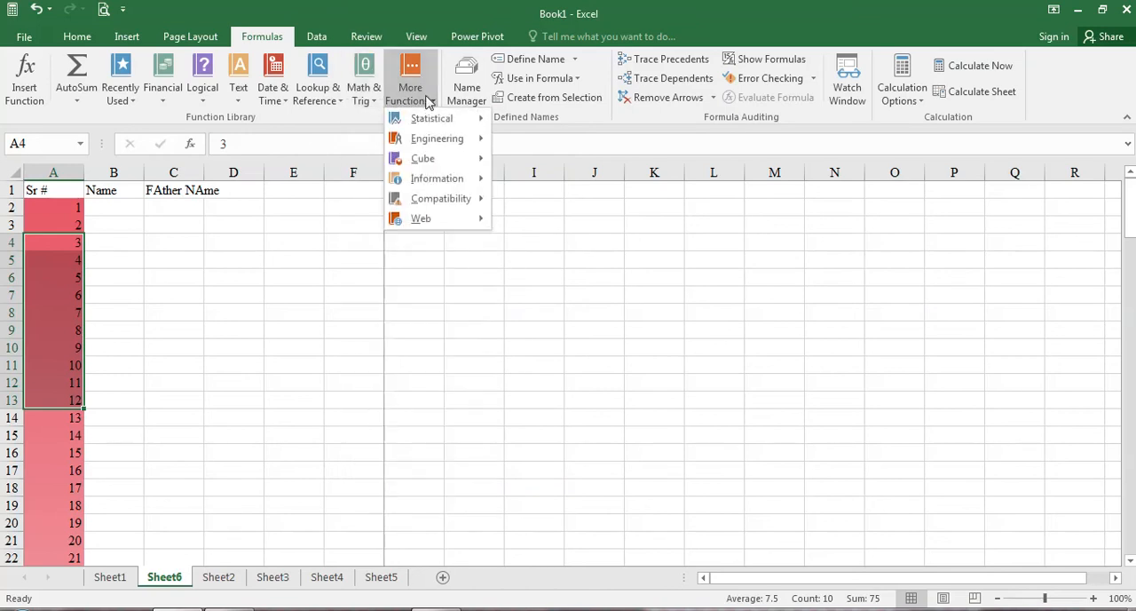
{"action": "mouse_move", "coordinate": [454, 149]}
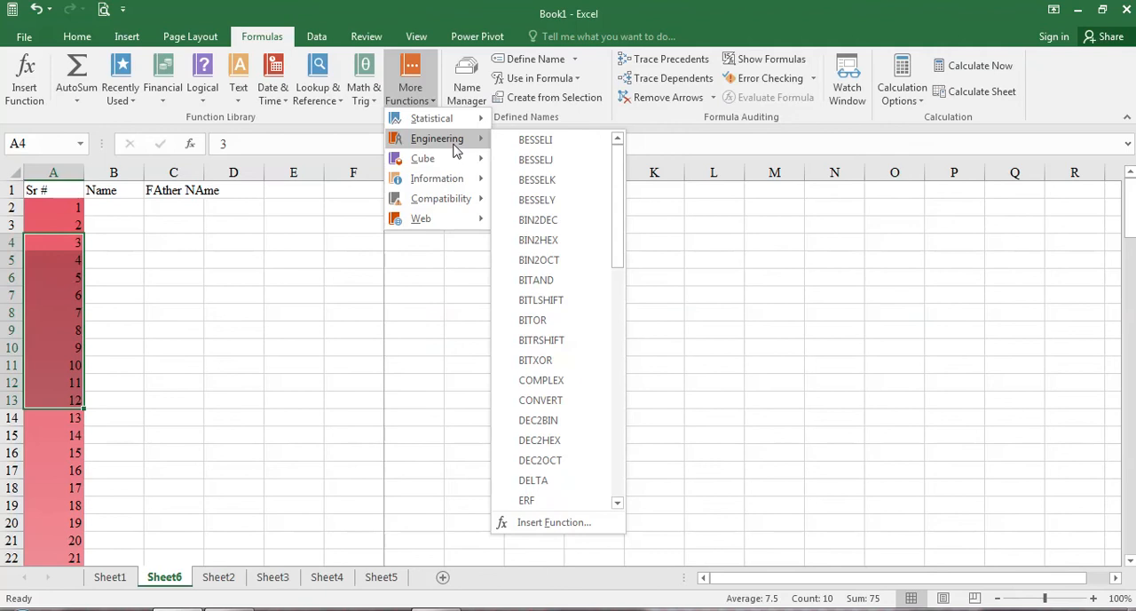
{"action": "mouse_move", "coordinate": [461, 120]}
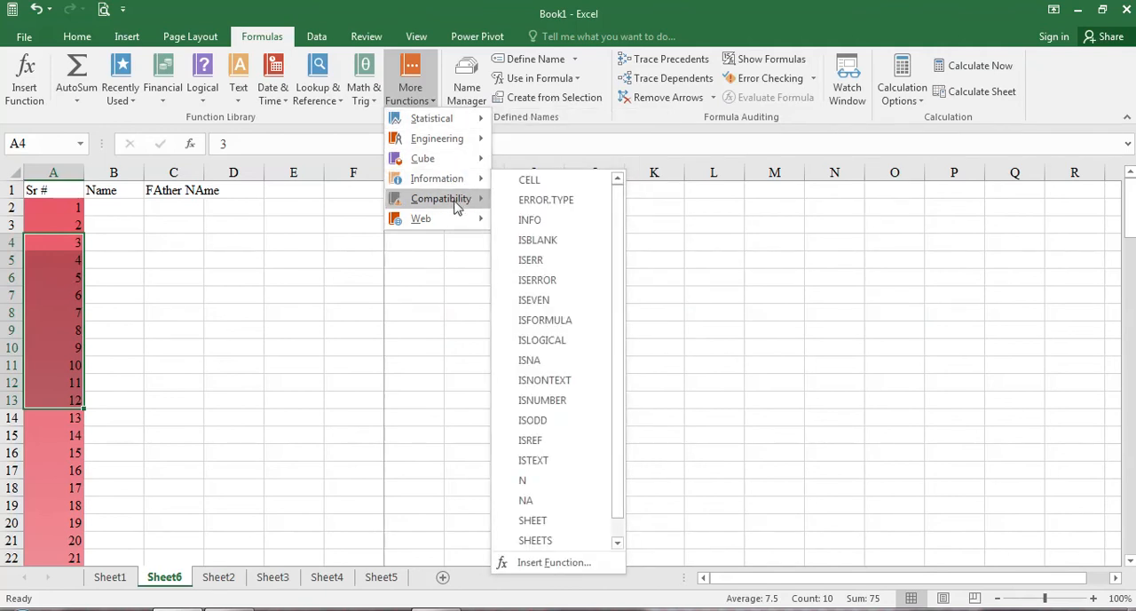
{"action": "mouse_move", "coordinate": [457, 204]}
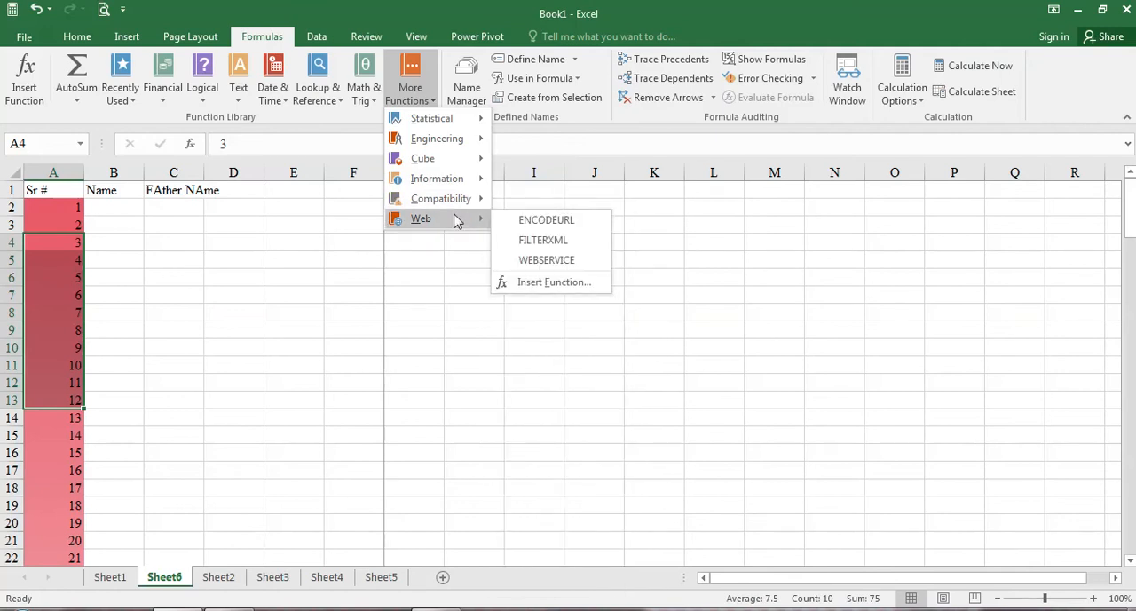
{"action": "left_click", "coordinate": [380, 281]}
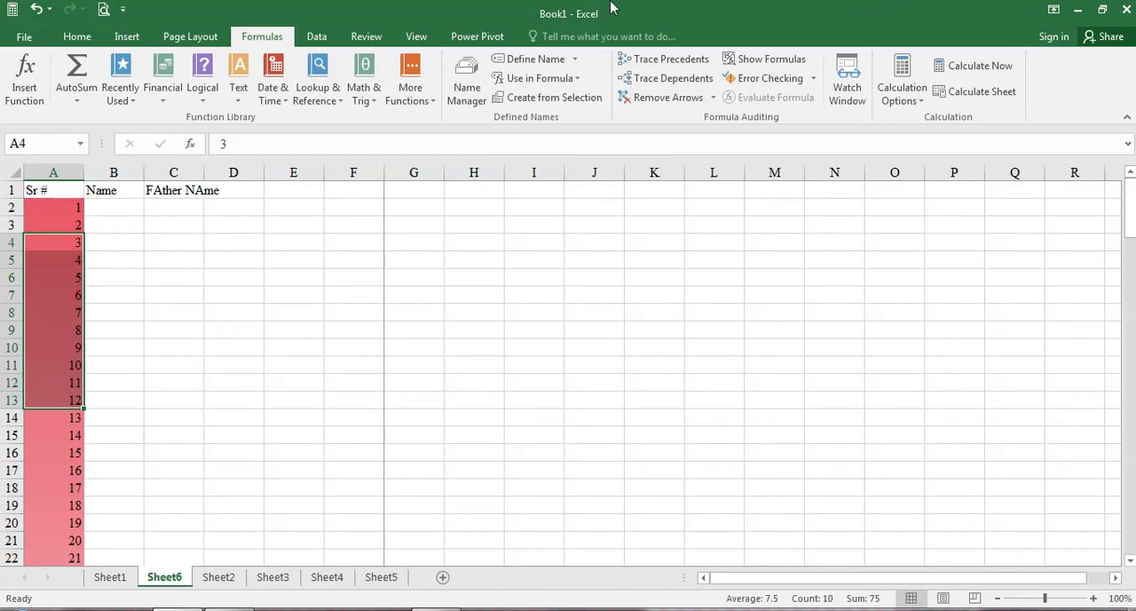
Step: Enter the values 43, 32, 1, 23 and 64 in cells J7 through J11
{"action": "left_click", "coordinate": [594, 294]}
{"action": "type", "text": "43"}
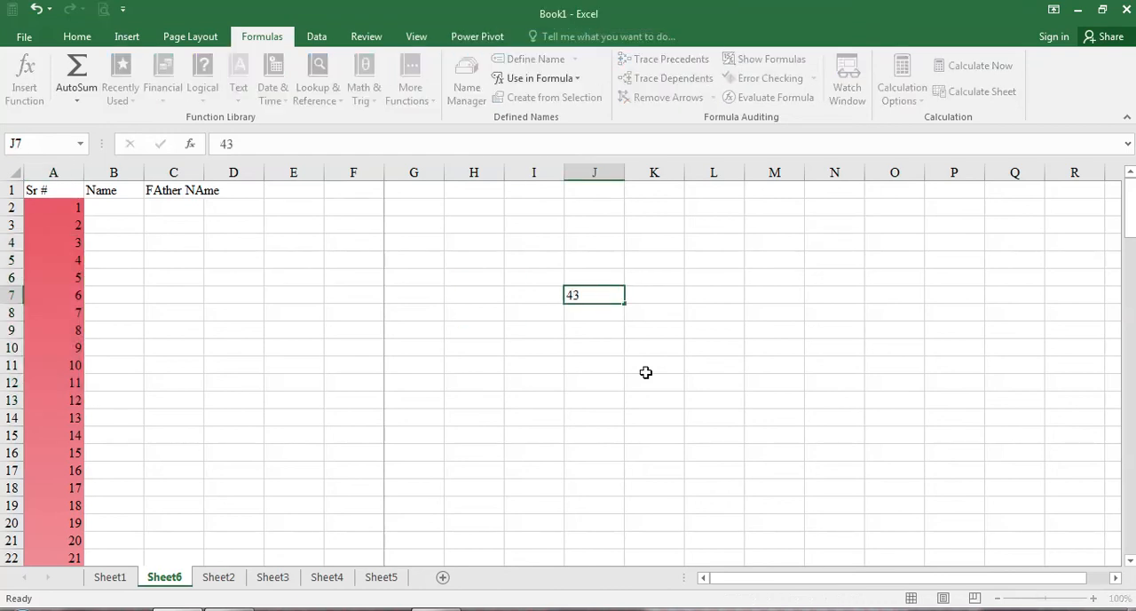
{"action": "key", "text": "Return"}
{"action": "type", "text": "32"}
{"action": "key", "text": "Return"}
{"action": "type", "text": "1"}
{"action": "key", "text": "Return"}
{"action": "type", "text": "23"}
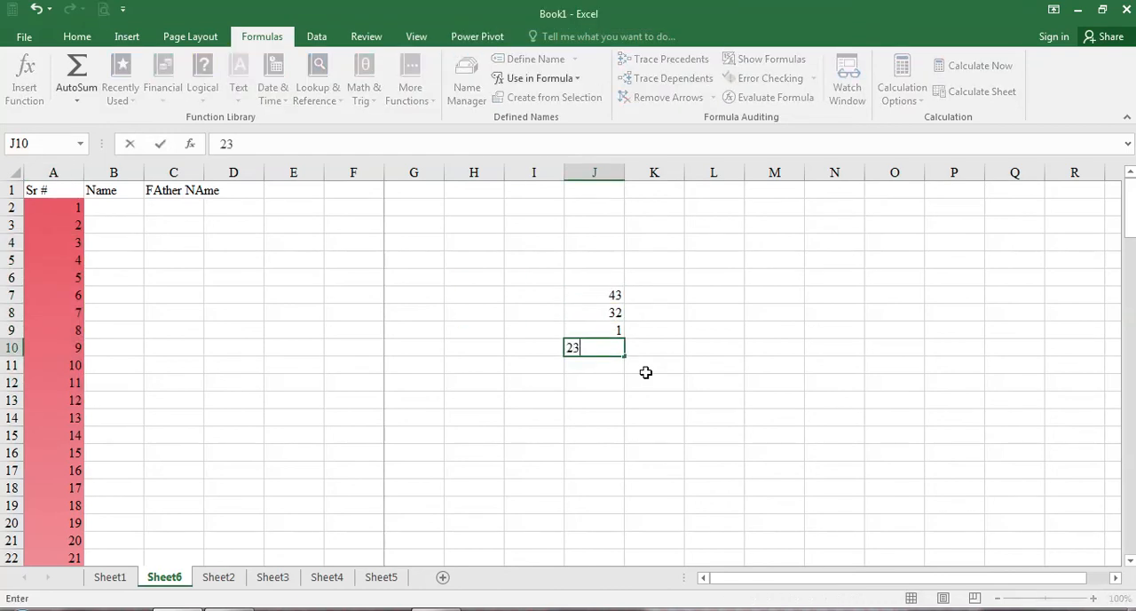
{"action": "key", "text": "Return"}
{"action": "type", "text": "64"}
{"action": "key", "text": "Return"}
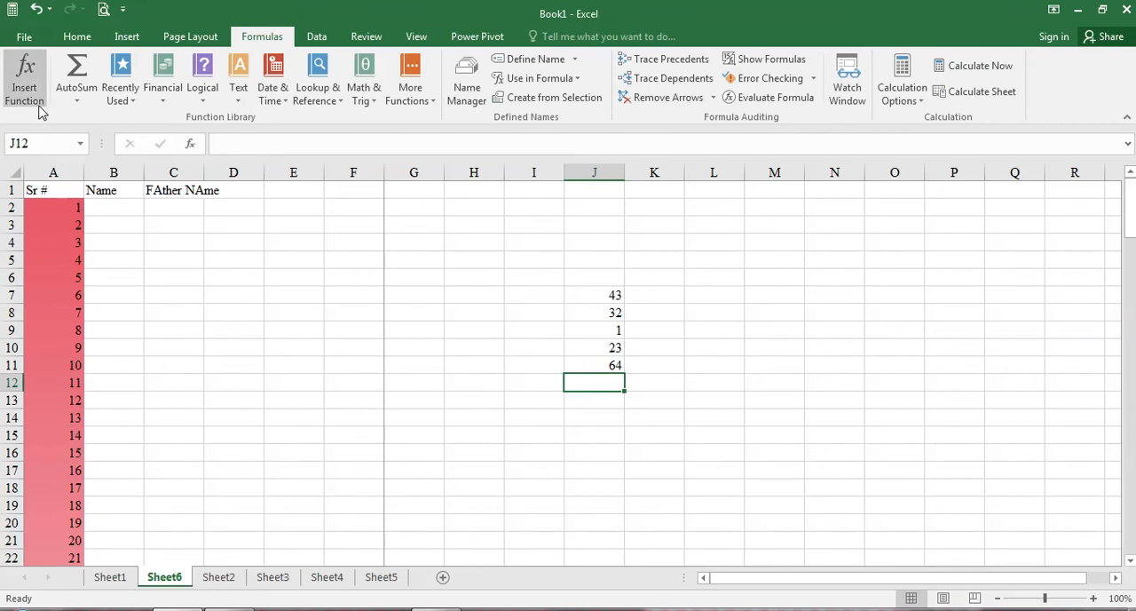
Step: Total the range J7:J11 in cell J12 with the AutoSum Sum function
{"action": "left_click", "coordinate": [76, 98]}
{"action": "left_click", "coordinate": [89, 118]}
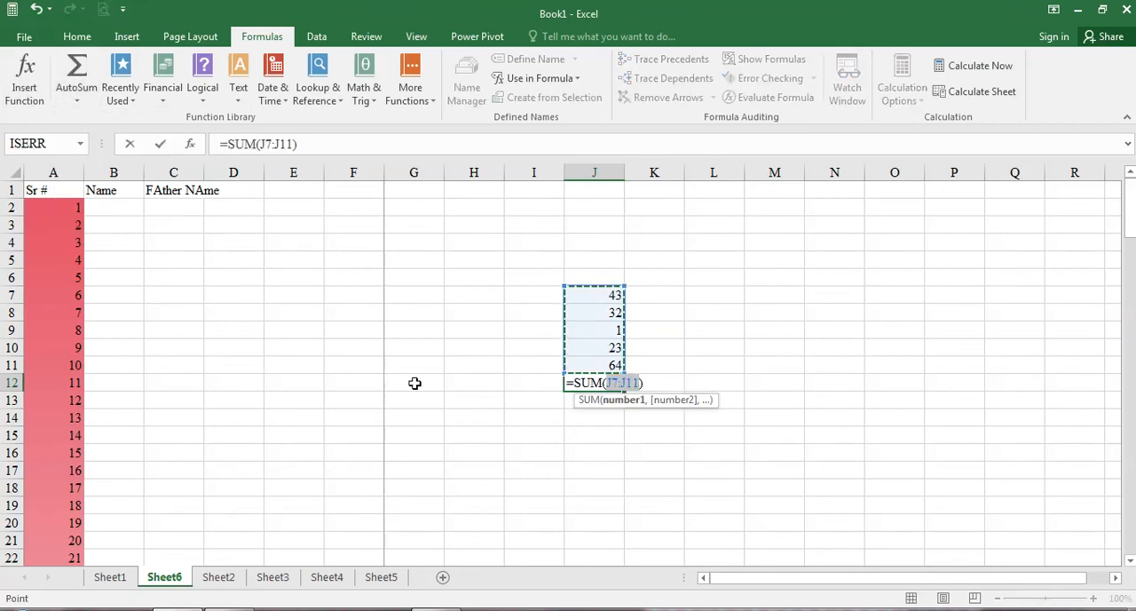
{"action": "key", "text": "Return"}
Step: Shade the total cell J12 with a light blue-gray fill color
{"action": "left_click", "coordinate": [615, 382]}
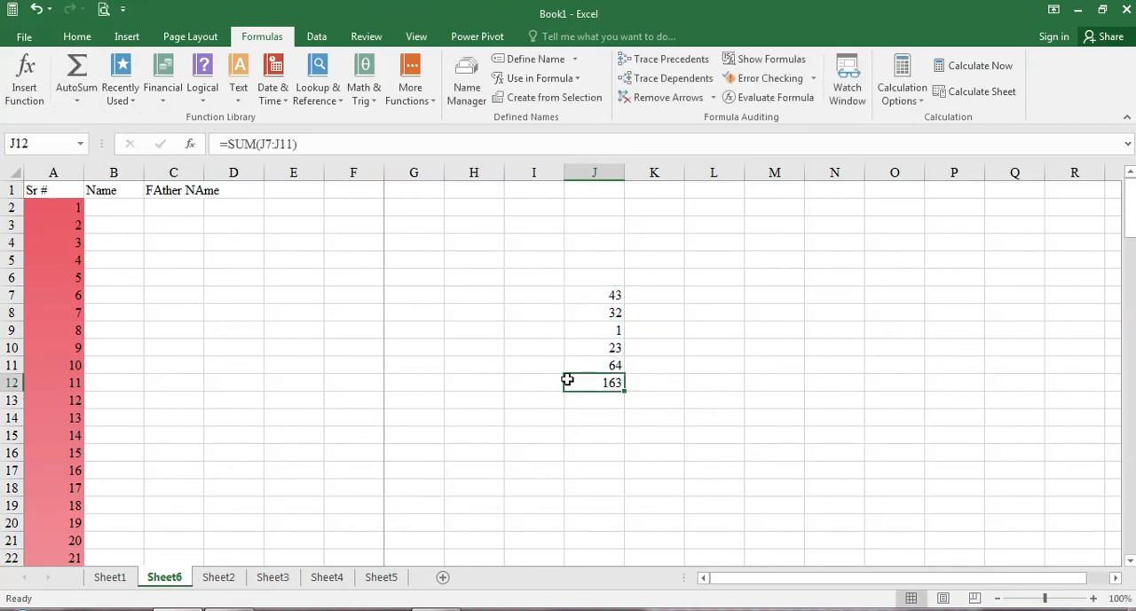
{"action": "left_click", "coordinate": [78, 37]}
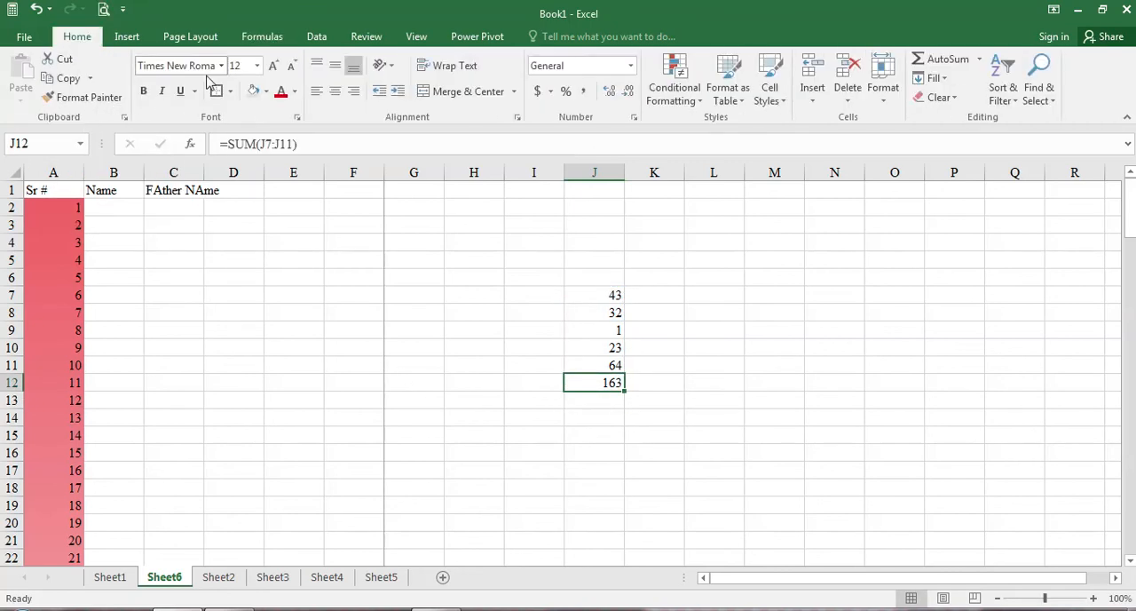
{"action": "left_click", "coordinate": [742, 345], "text": "ctrl"}
{"action": "left_click", "coordinate": [593, 383]}
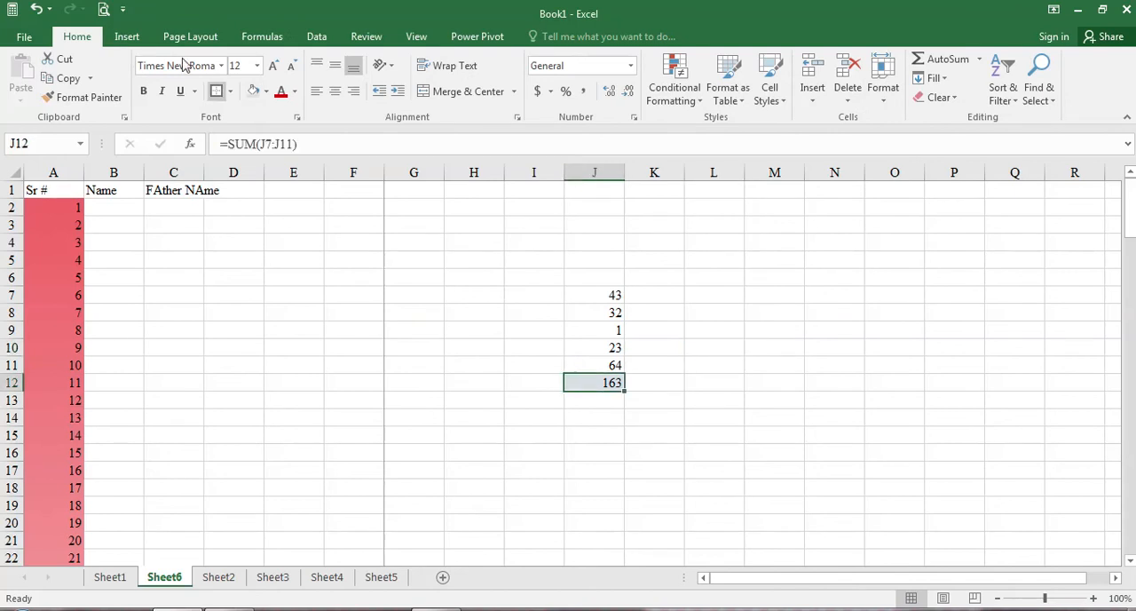
Step: Calculate the average of J7:J11 in cell K12 with the AutoSum Average function
{"action": "left_click", "coordinate": [262, 36]}
{"action": "left_click", "coordinate": [654, 383], "text": "ctrl"}
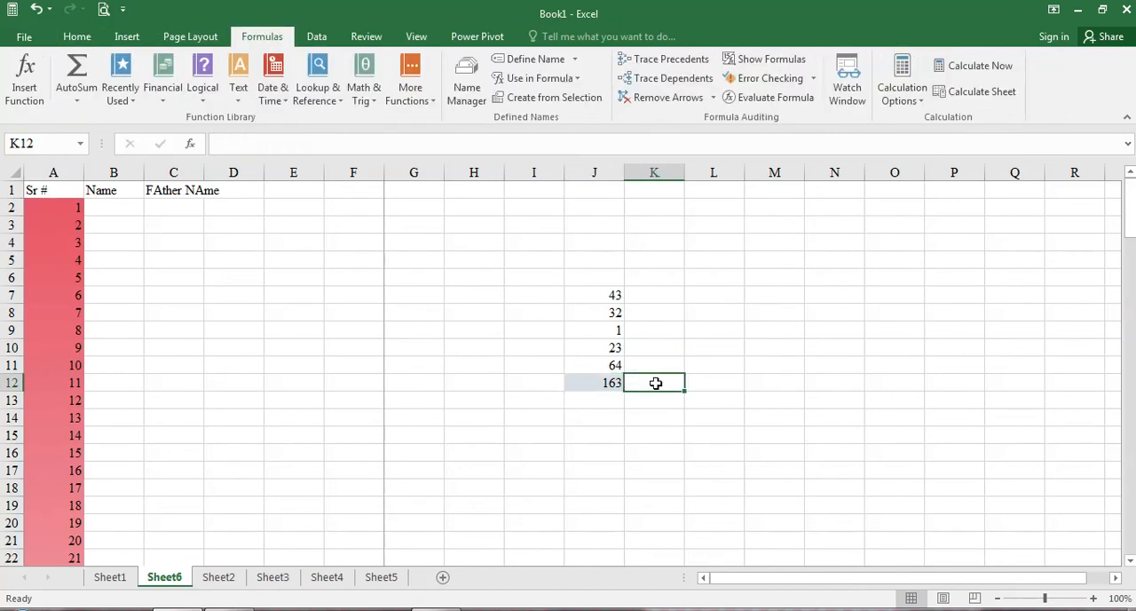
{"action": "left_click", "coordinate": [88, 105]}
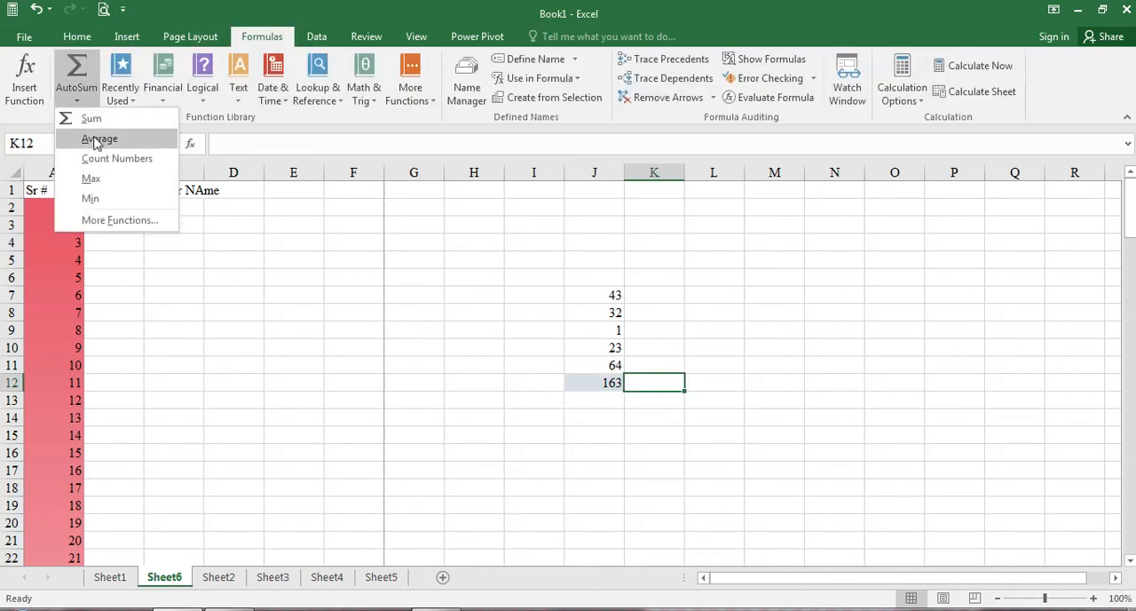
{"action": "left_click", "coordinate": [93, 139]}
{"action": "left_click_drag", "start_coordinate": [604, 295], "coordinate": [609, 364]}
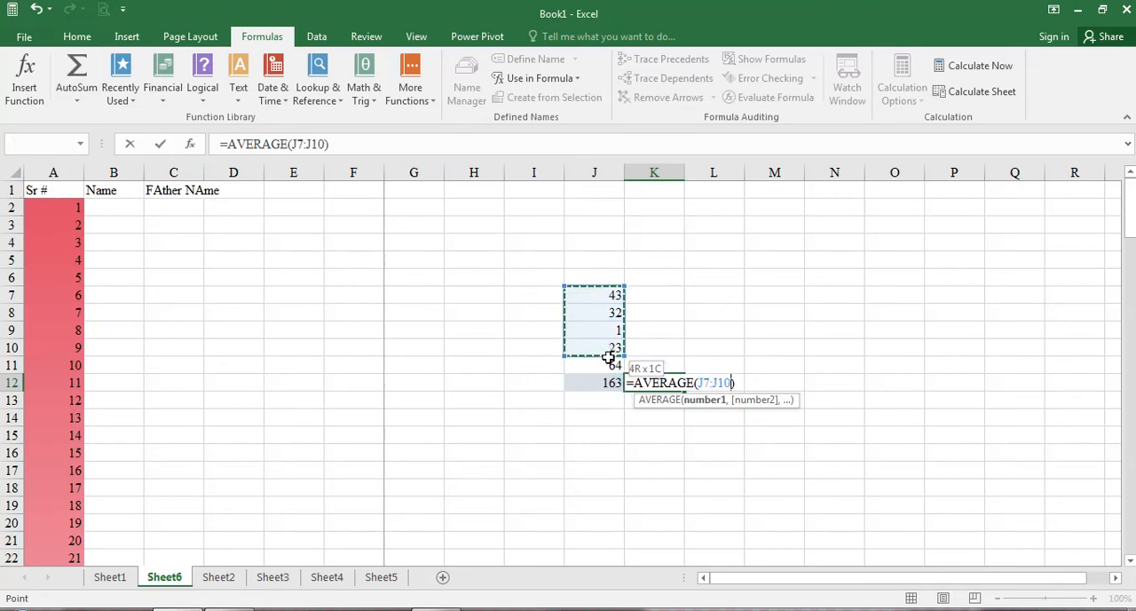
{"action": "key", "text": "Return"}
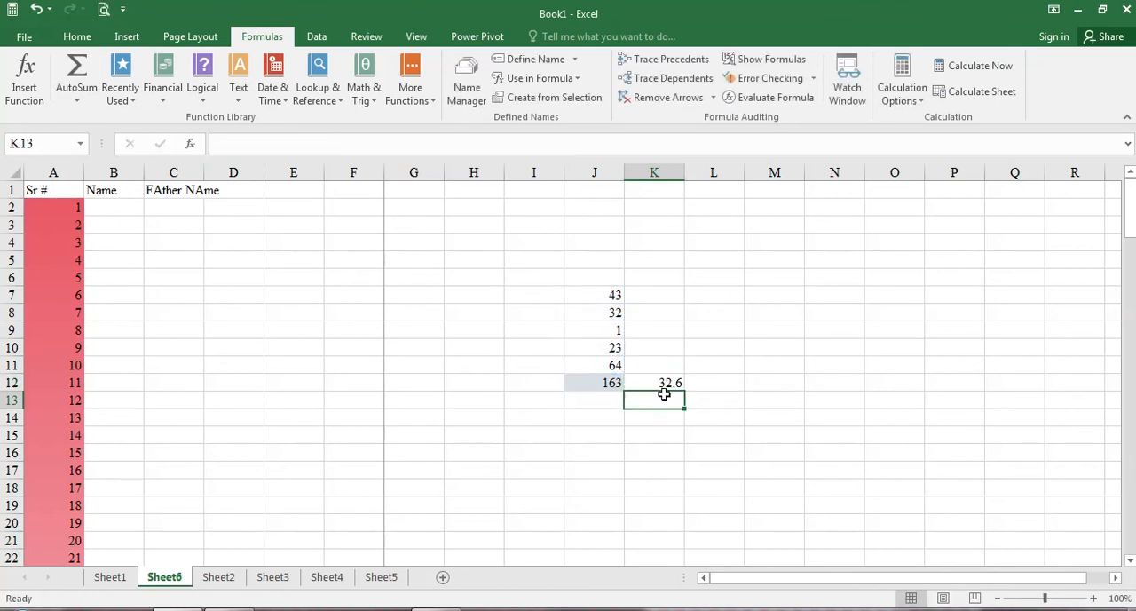
Step: Count the numbers in J7:J11 in cell I12 with the AutoSum Count Numbers function
{"action": "left_click", "coordinate": [533, 384]}
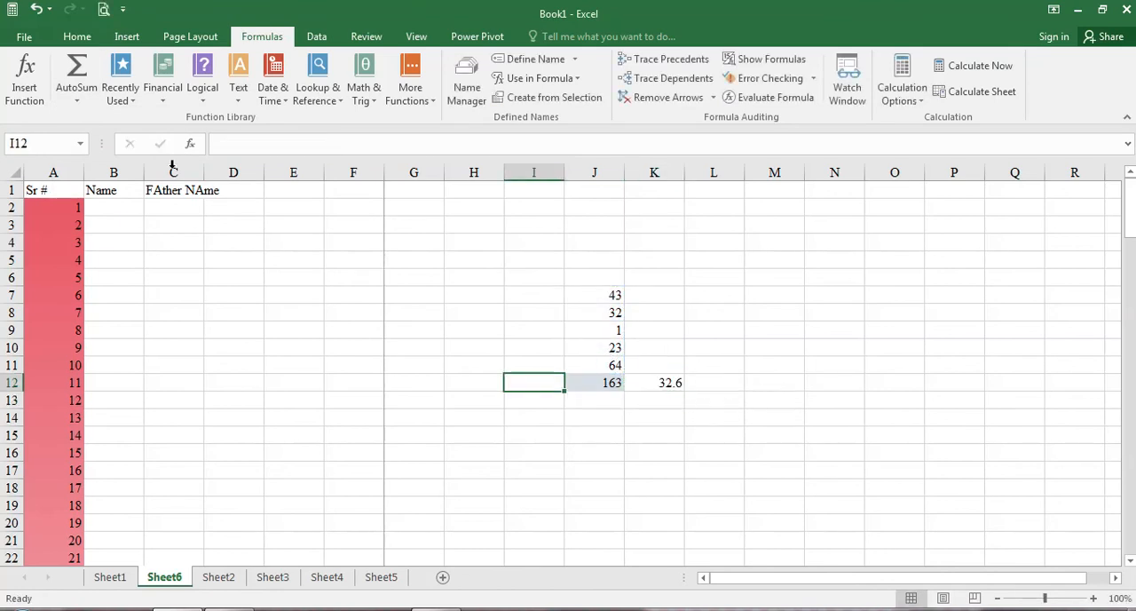
{"action": "left_click", "coordinate": [76, 100]}
{"action": "key", "text": "Escape"}
{"action": "left_click", "coordinate": [89, 162]}
{"action": "left_click_drag", "start_coordinate": [614, 296], "coordinate": [616, 365]}
{"action": "key", "text": "Return"}
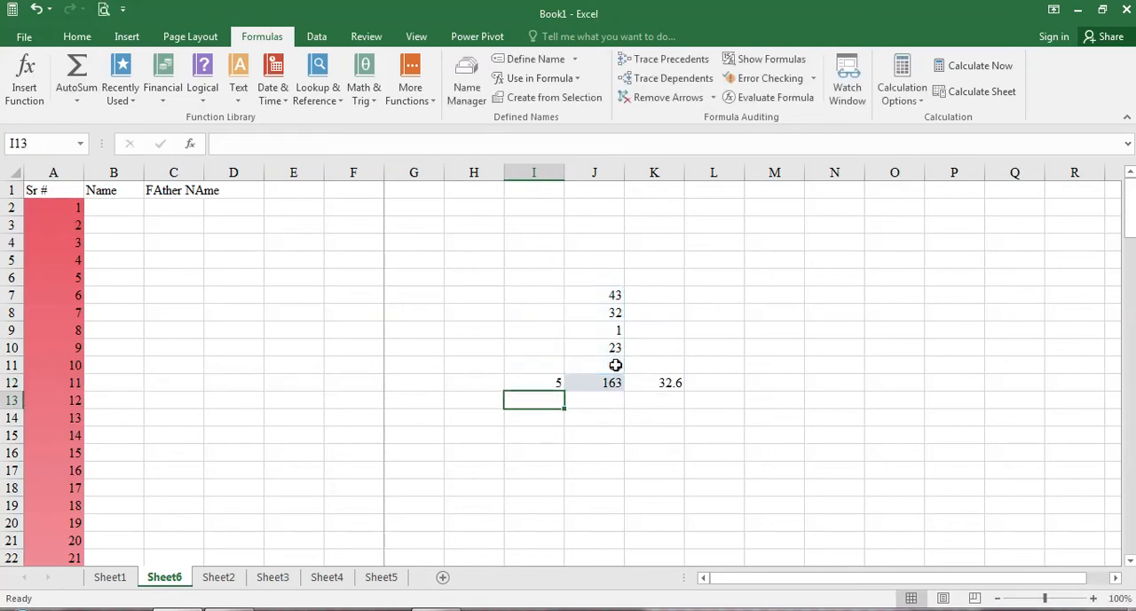
Step: Clear cell J8, enter 76 in it instead, and check the count in I12
{"action": "left_click", "coordinate": [607, 317]}
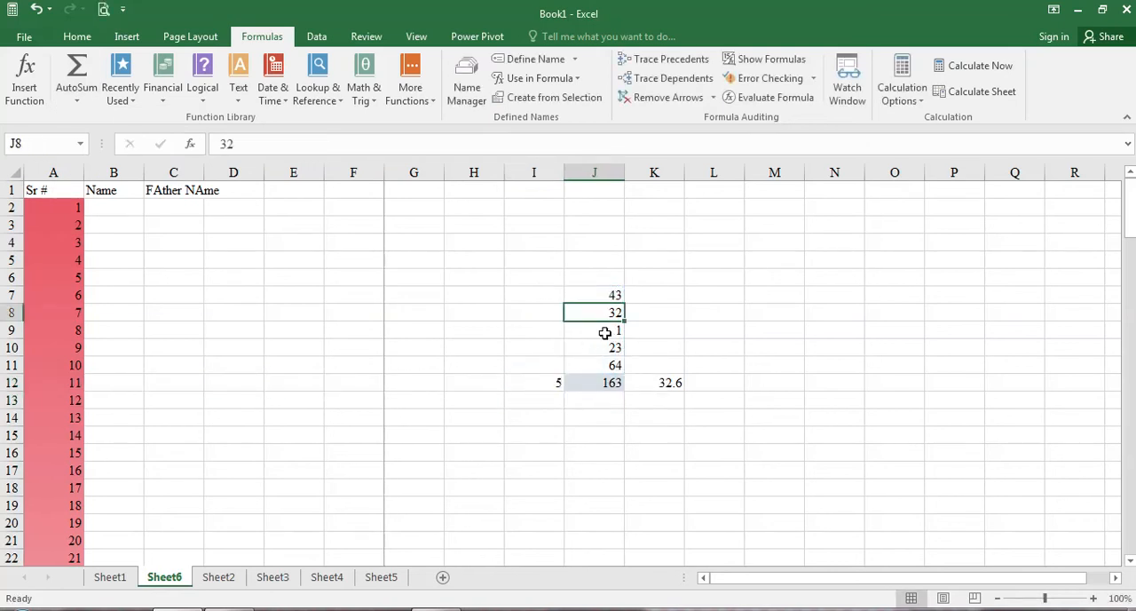
{"action": "key", "text": "Delete"}
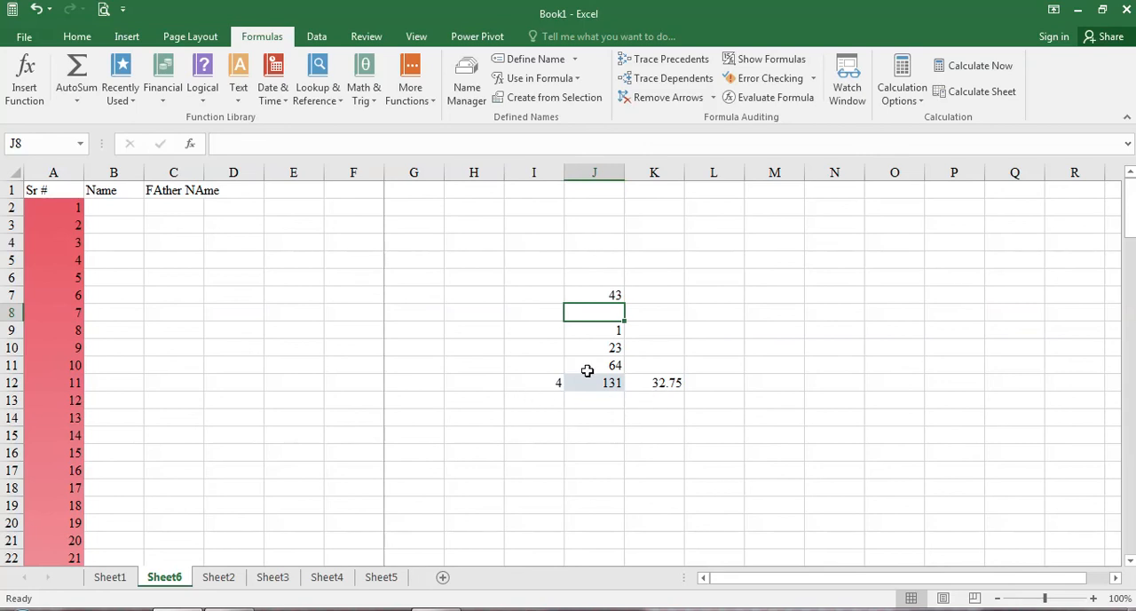
{"action": "type", "text": "76"}
{"action": "key", "text": "Return"}
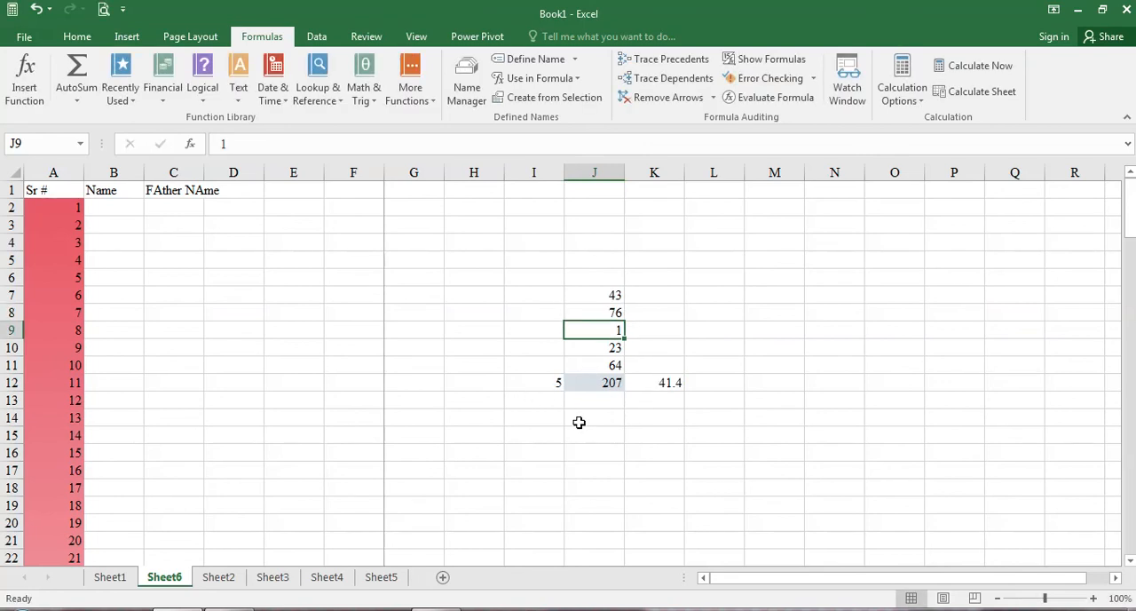
{"action": "left_click", "coordinate": [529, 383]}
Step: Find the maximum of J7:J11 in cell L12 with the AutoSum Max function
{"action": "left_click", "coordinate": [737, 383]}
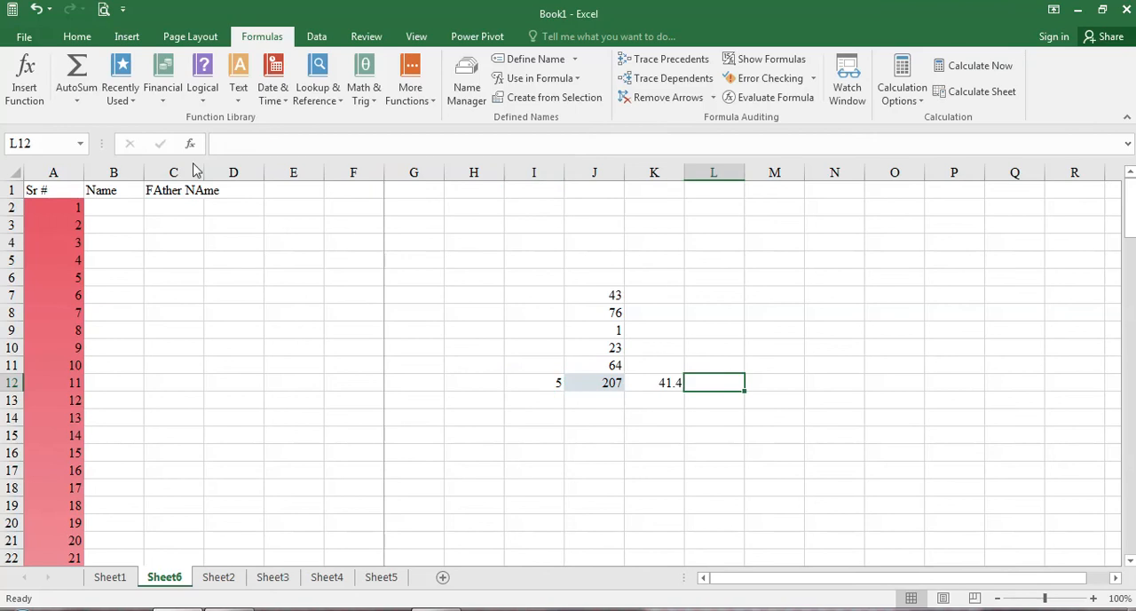
{"action": "left_click", "coordinate": [77, 100]}
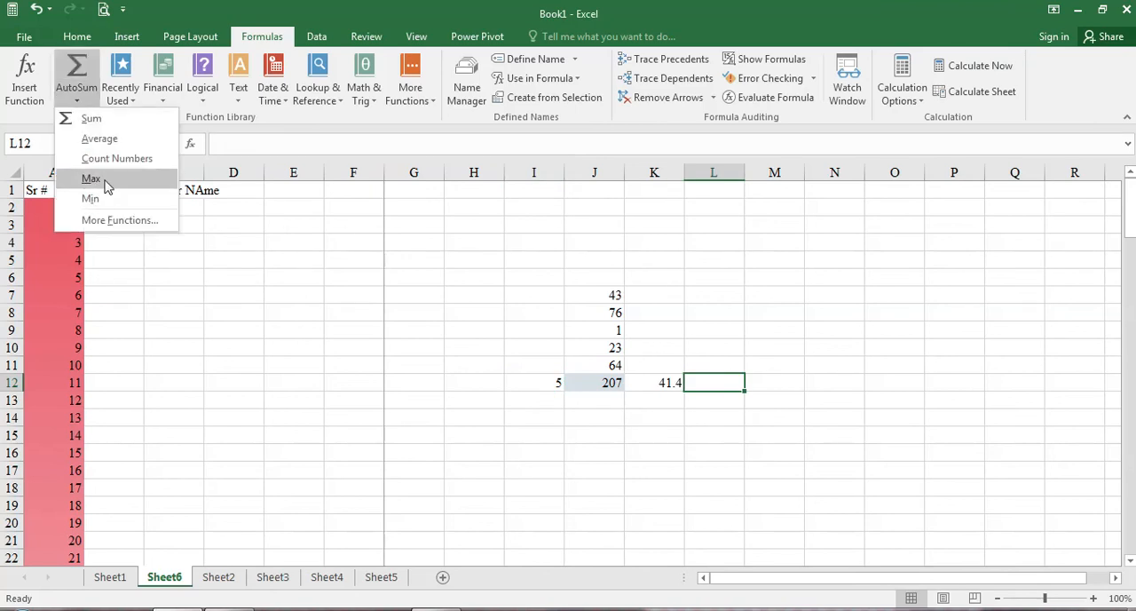
{"action": "left_click", "coordinate": [94, 179]}
{"action": "left_click_drag", "start_coordinate": [589, 299], "coordinate": [590, 364]}
{"action": "key", "text": "Return"}
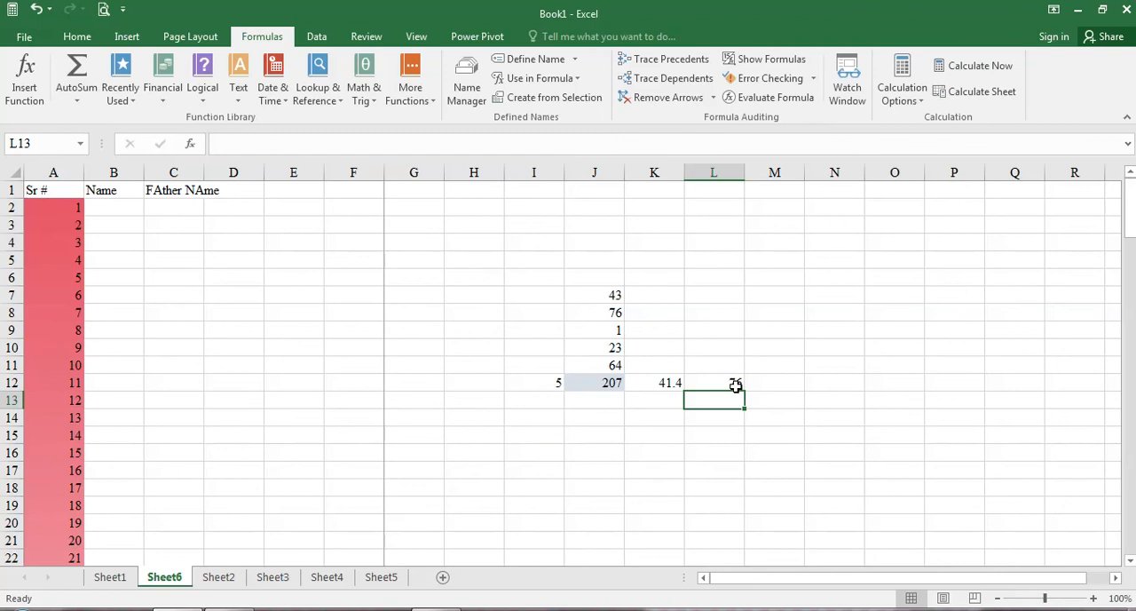
Step: Find the minimum of J7:J11 in cell M12 with the AutoSum Min function
{"action": "left_click", "coordinate": [759, 382]}
{"action": "left_click", "coordinate": [77, 101]}
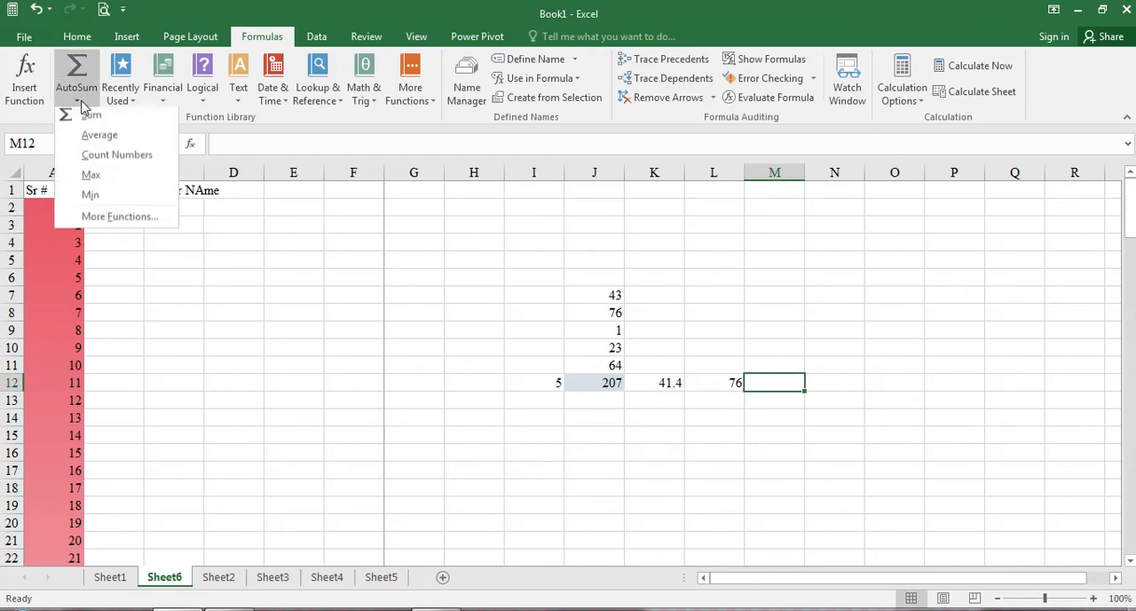
{"action": "left_click", "coordinate": [89, 197]}
{"action": "left_click_drag", "start_coordinate": [573, 299], "coordinate": [581, 360]}
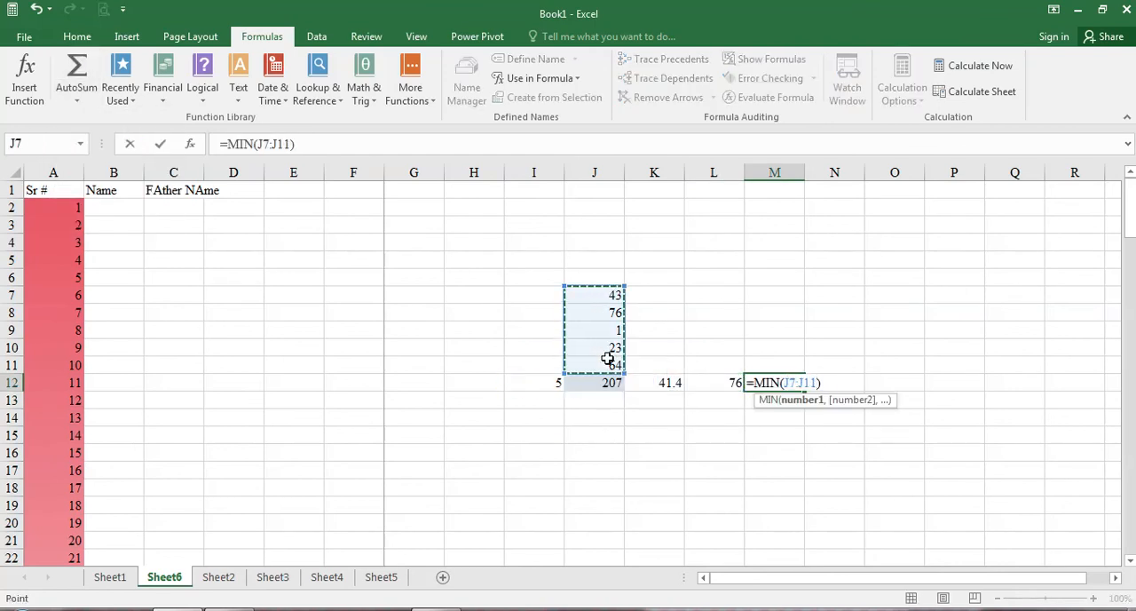
{"action": "key", "text": "Return"}
Step: Change the value in cell J9 to 54
{"action": "left_click", "coordinate": [611, 337]}
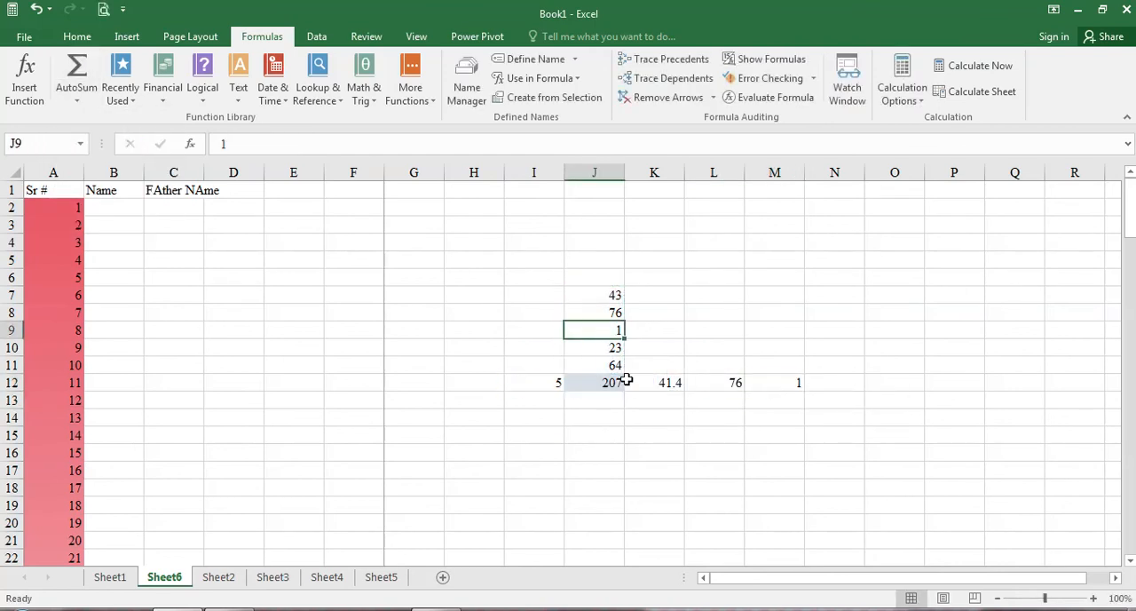
{"action": "type", "text": "54"}
{"action": "key", "text": "Return"}
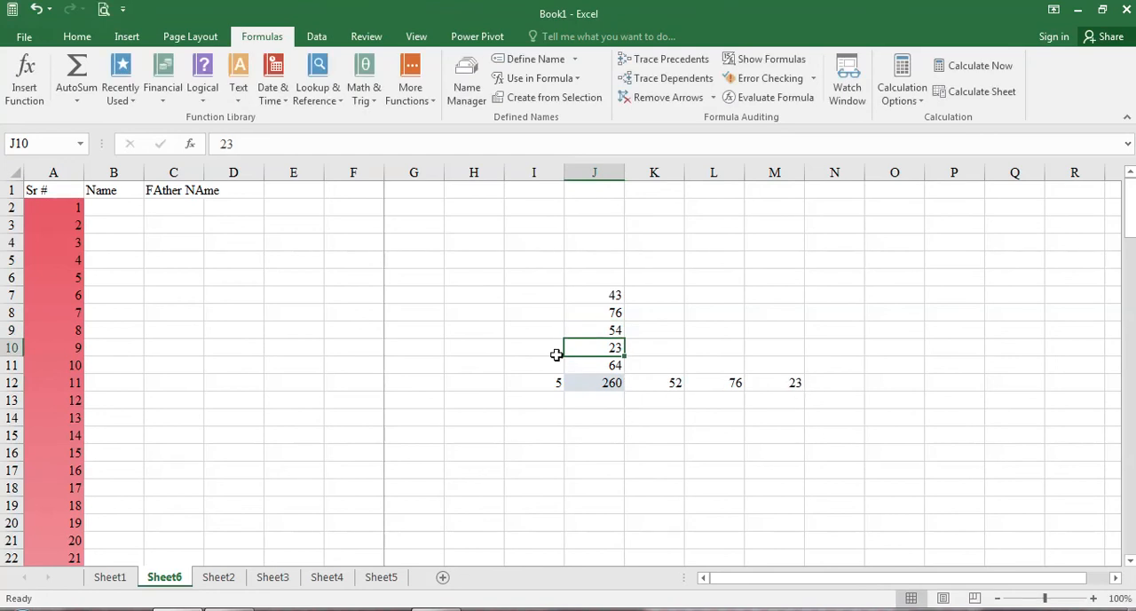
Step: With J7:J11 selected, view the arguments of the financial function DDB and dismiss them without inserting the function
{"action": "left_click_drag", "start_coordinate": [600, 293], "coordinate": [606, 364]}
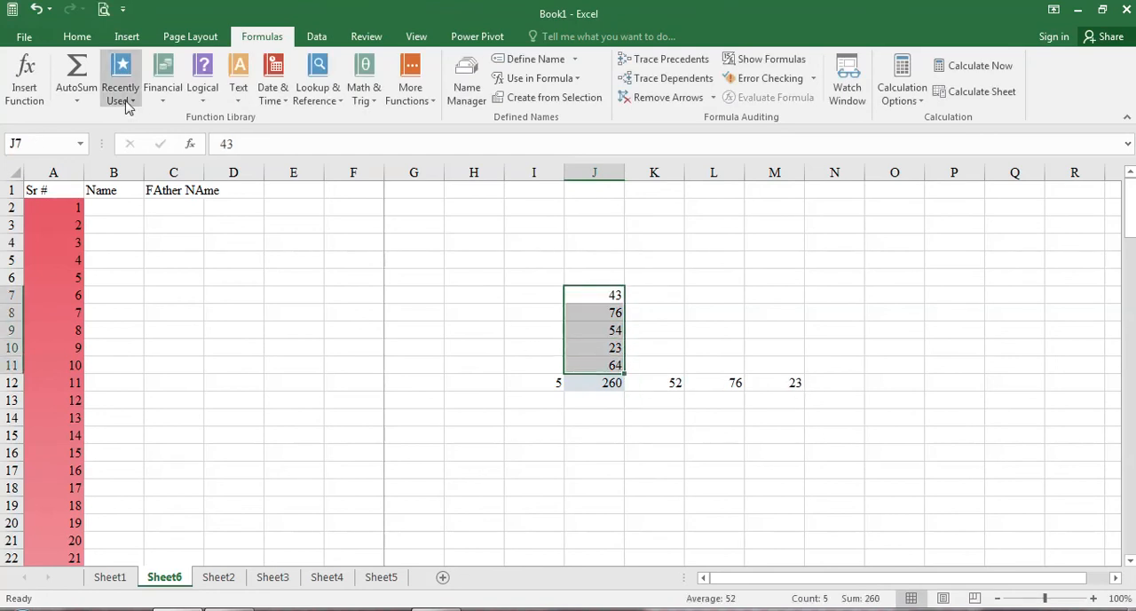
{"action": "left_click", "coordinate": [163, 105]}
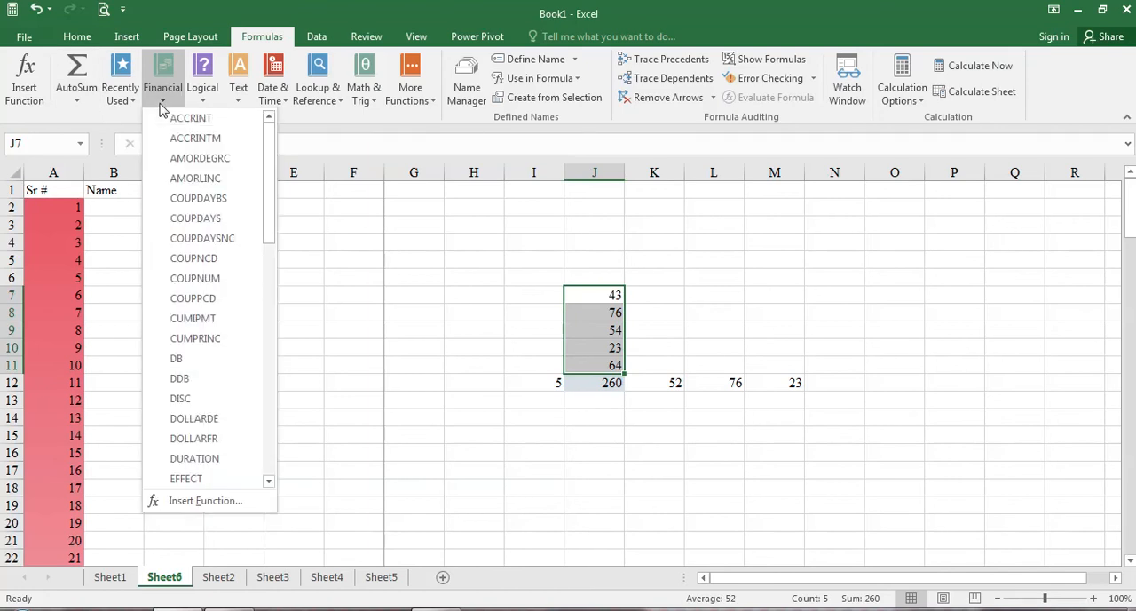
{"action": "left_click", "coordinate": [198, 380]}
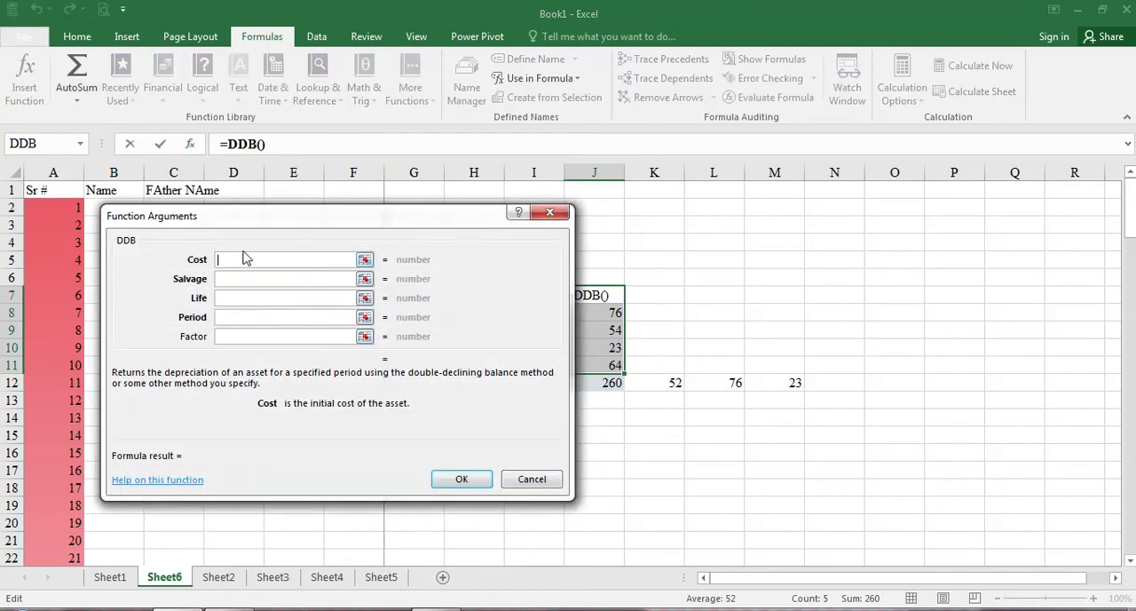
{"action": "left_click", "coordinate": [534, 477]}
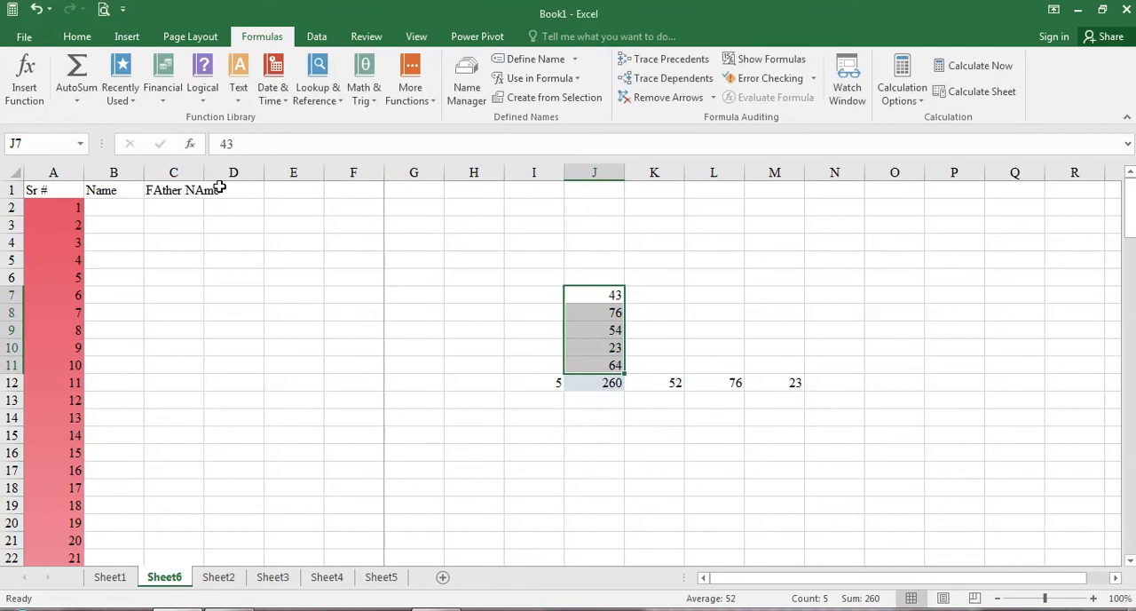
{"action": "left_click", "coordinate": [162, 105]}
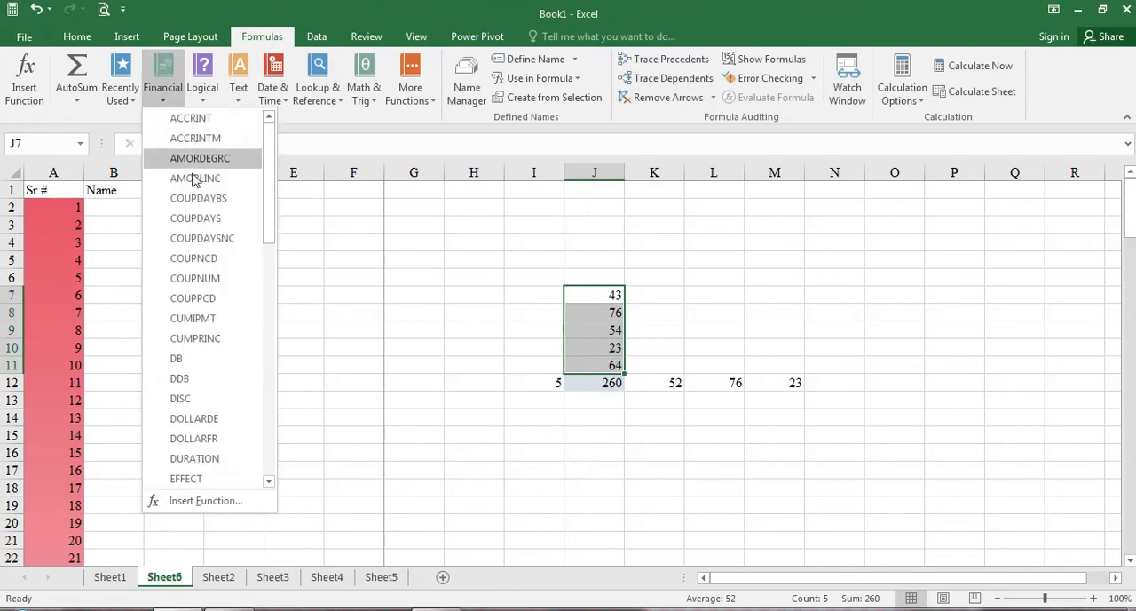
{"action": "scroll", "coordinate": [218, 364], "scroll_direction": "down", "scroll_amount": 12}
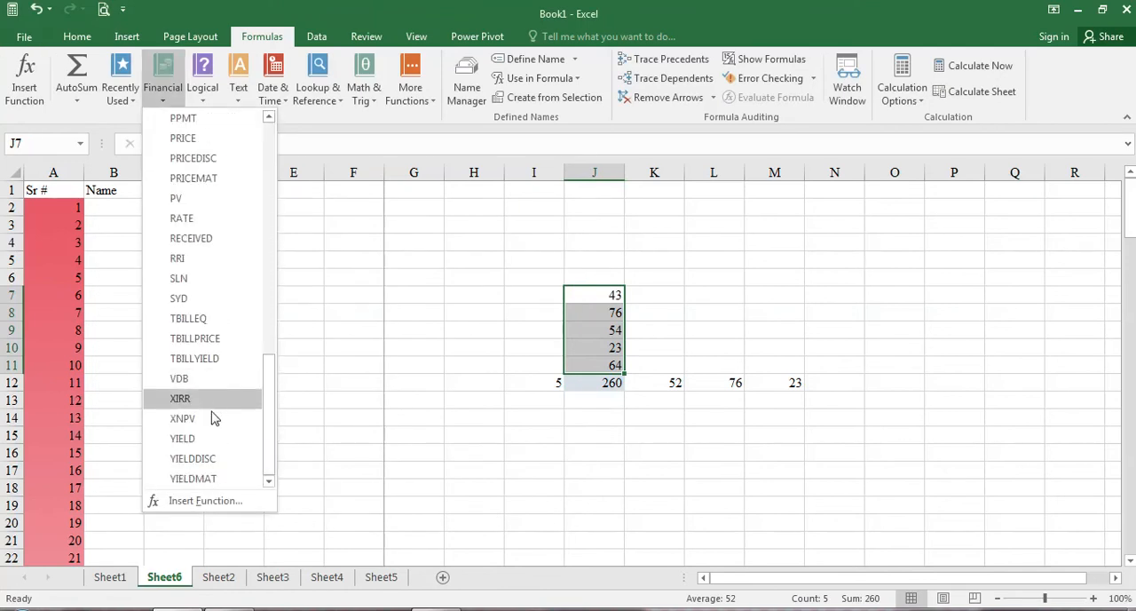
{"action": "left_click", "coordinate": [182, 217]}
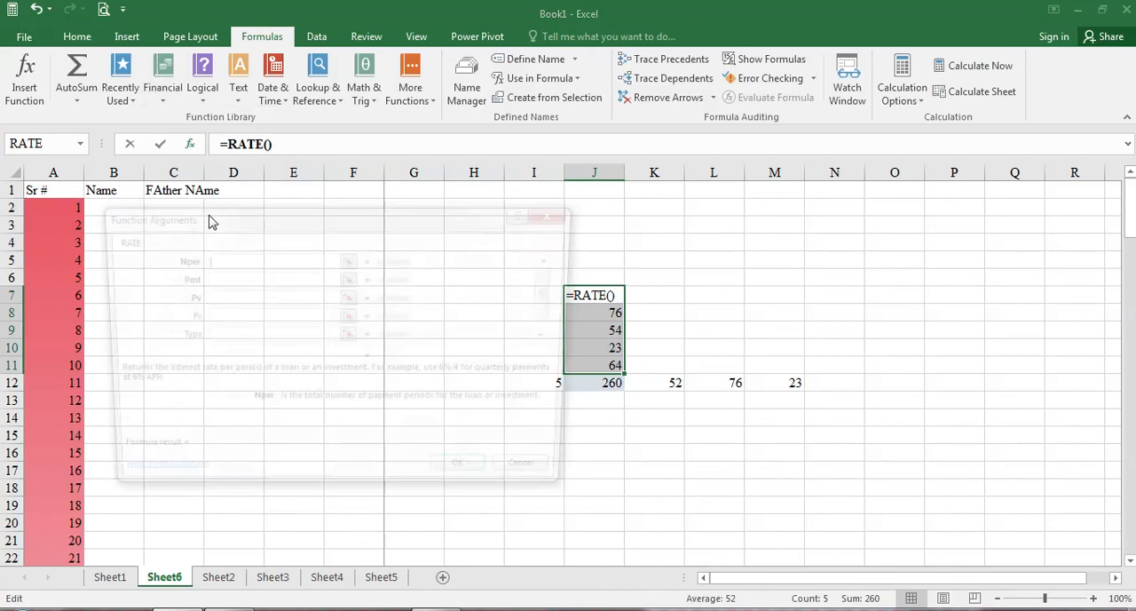
{"action": "key", "text": "Escape"}
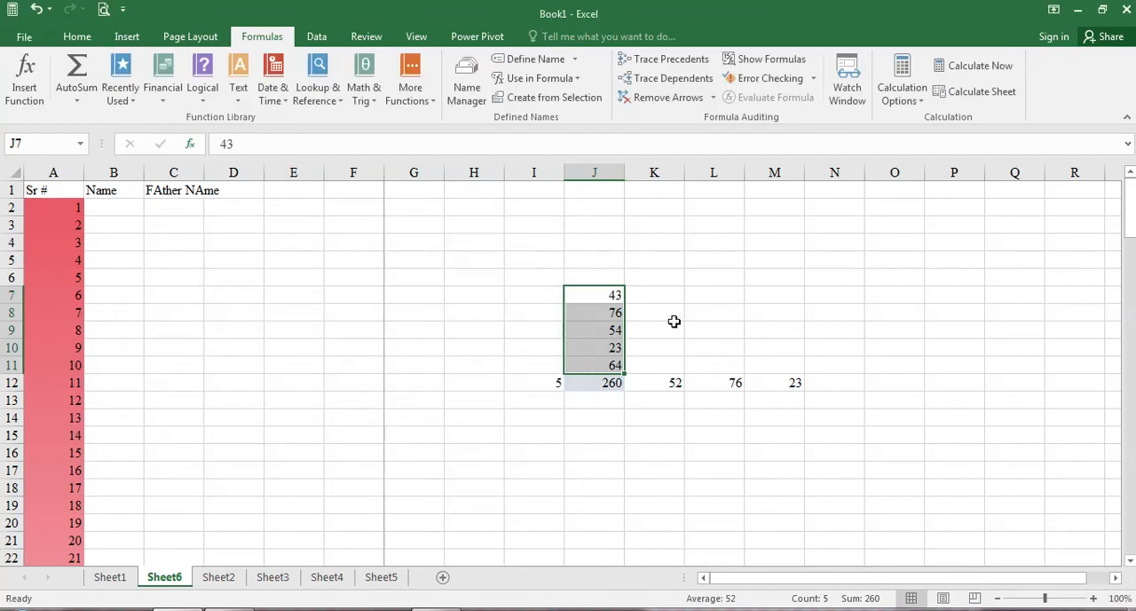
{"action": "left_click", "coordinate": [672, 327]}
Step: Start the financial function RATE in cell H7 and use J7:J11 for its Nper and Pmt arguments
{"action": "left_click", "coordinate": [465, 294]}
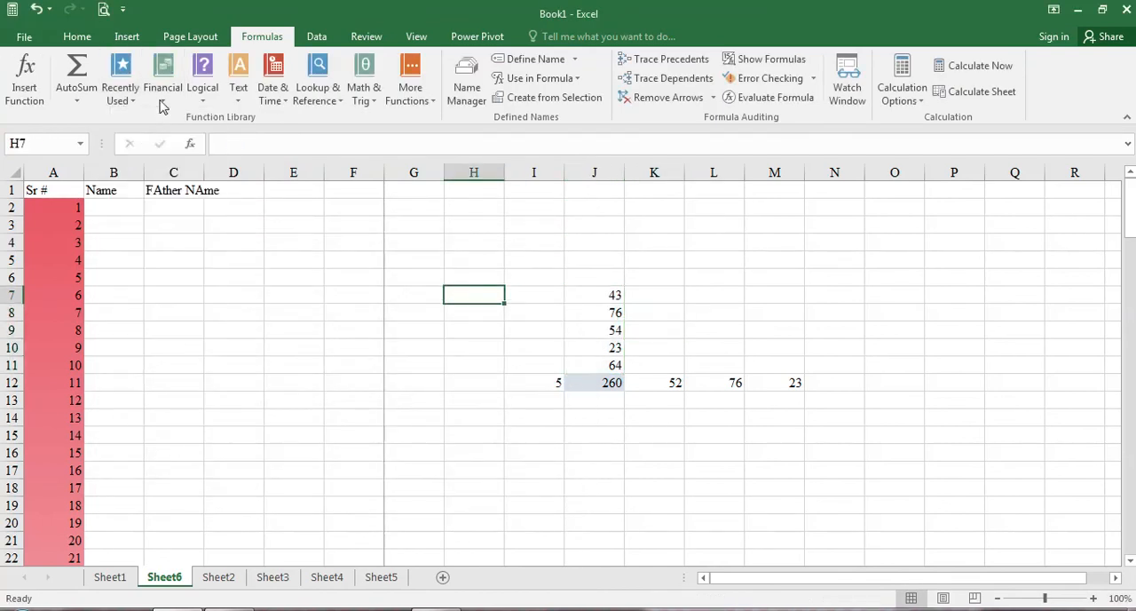
{"action": "left_click", "coordinate": [163, 87]}
{"action": "left_click_drag", "start_coordinate": [271, 206], "coordinate": [267, 421]}
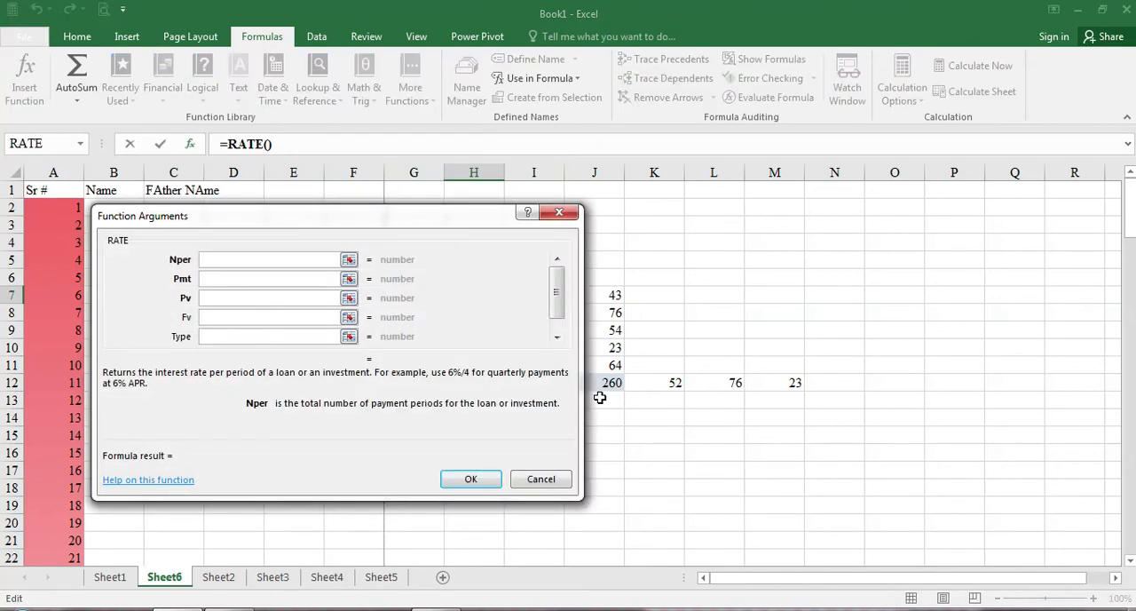
{"action": "left_click", "coordinate": [349, 261]}
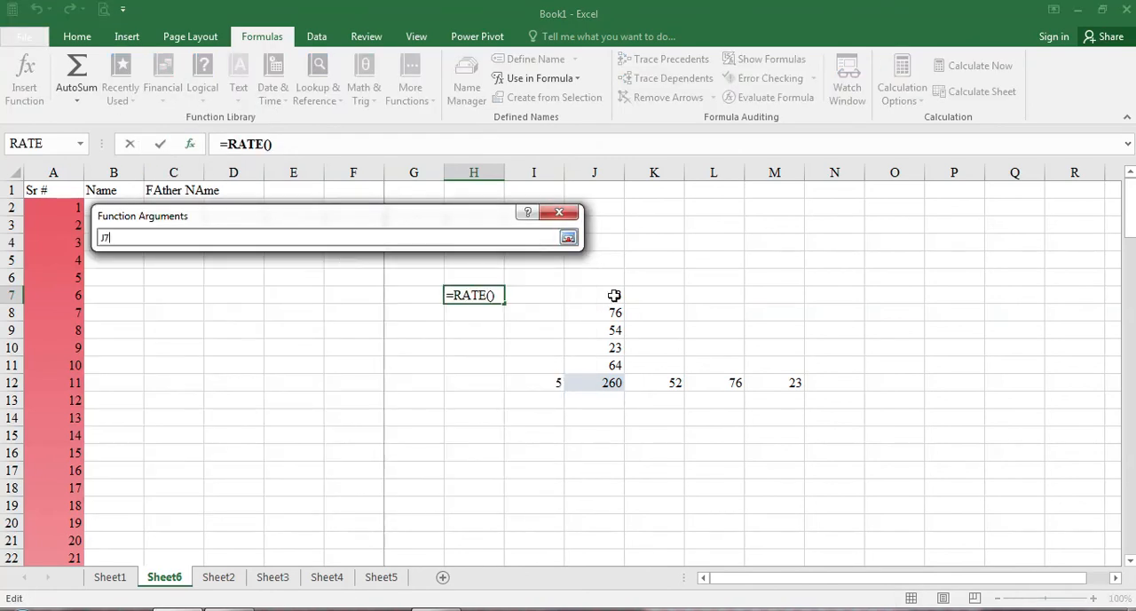
{"action": "left_click_drag", "start_coordinate": [615, 295], "coordinate": [619, 371]}
{"action": "key", "text": "Return"}
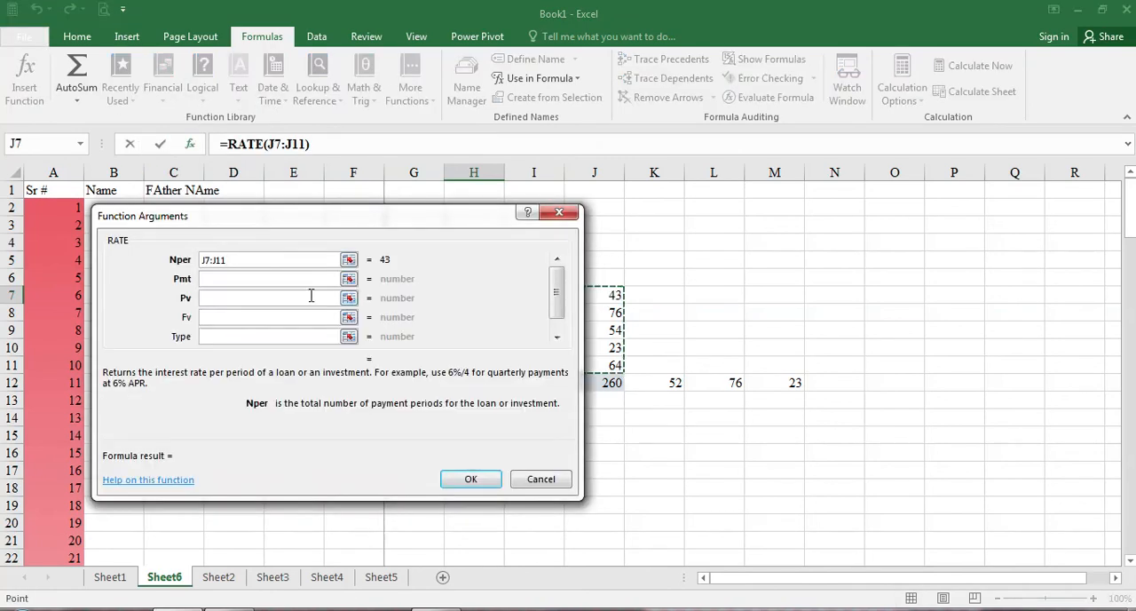
{"action": "left_click", "coordinate": [349, 280]}
{"action": "left_click_drag", "start_coordinate": [612, 295], "coordinate": [619, 364]}
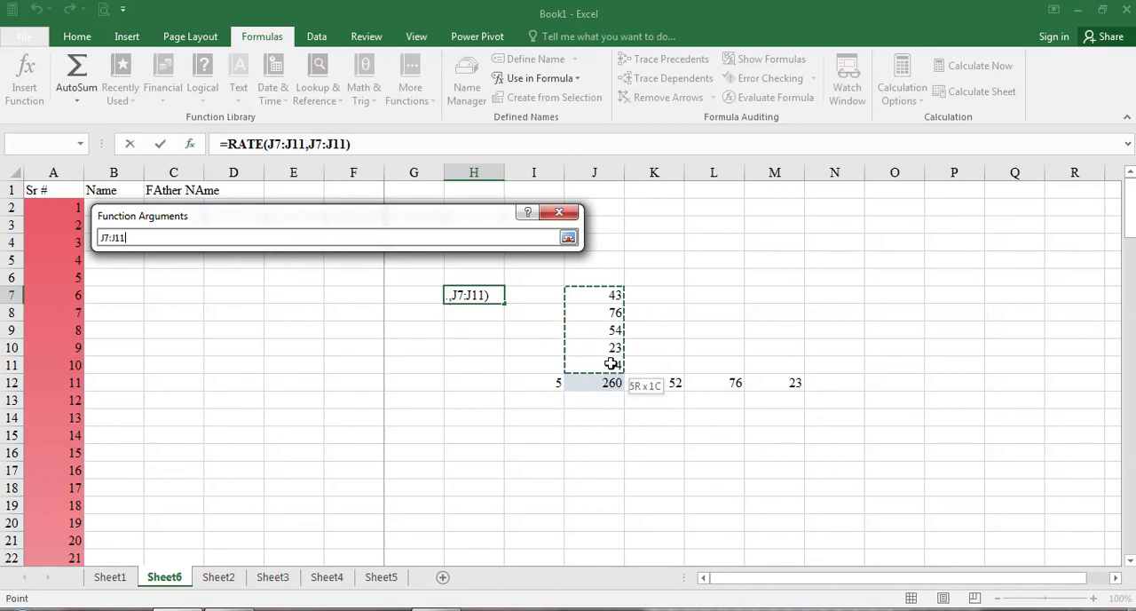
{"action": "key", "text": "Return"}
Step: Use J7:J11 for RATE's Pv, Fv and Type arguments and insert the function in H7
{"action": "left_click", "coordinate": [349, 299]}
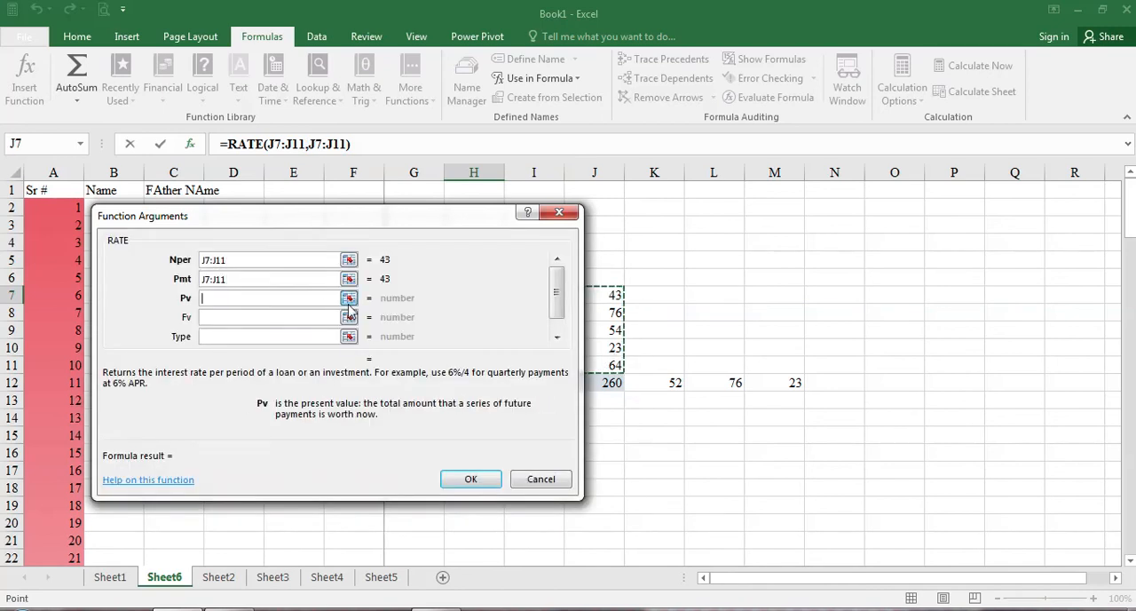
{"action": "left_click_drag", "start_coordinate": [613, 296], "coordinate": [613, 367]}
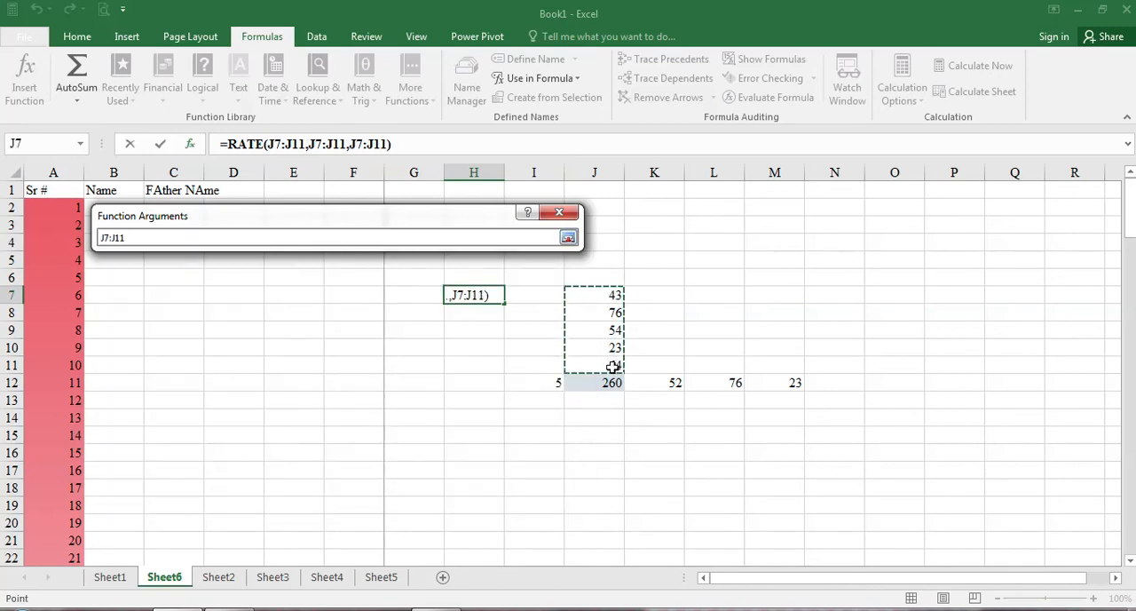
{"action": "key", "text": "Return"}
{"action": "left_click", "coordinate": [349, 317]}
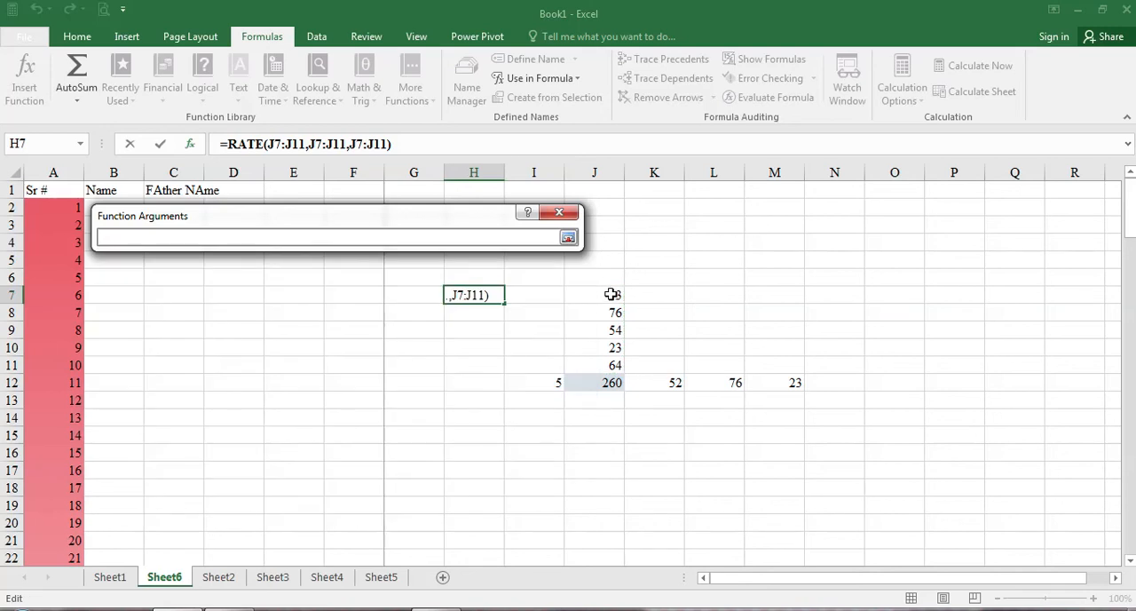
{"action": "left_click_drag", "start_coordinate": [613, 294], "coordinate": [613, 367]}
{"action": "key", "text": "Return"}
{"action": "left_click", "coordinate": [349, 335]}
{"action": "left_click_drag", "start_coordinate": [612, 295], "coordinate": [615, 368]}
{"action": "key", "text": "Return"}
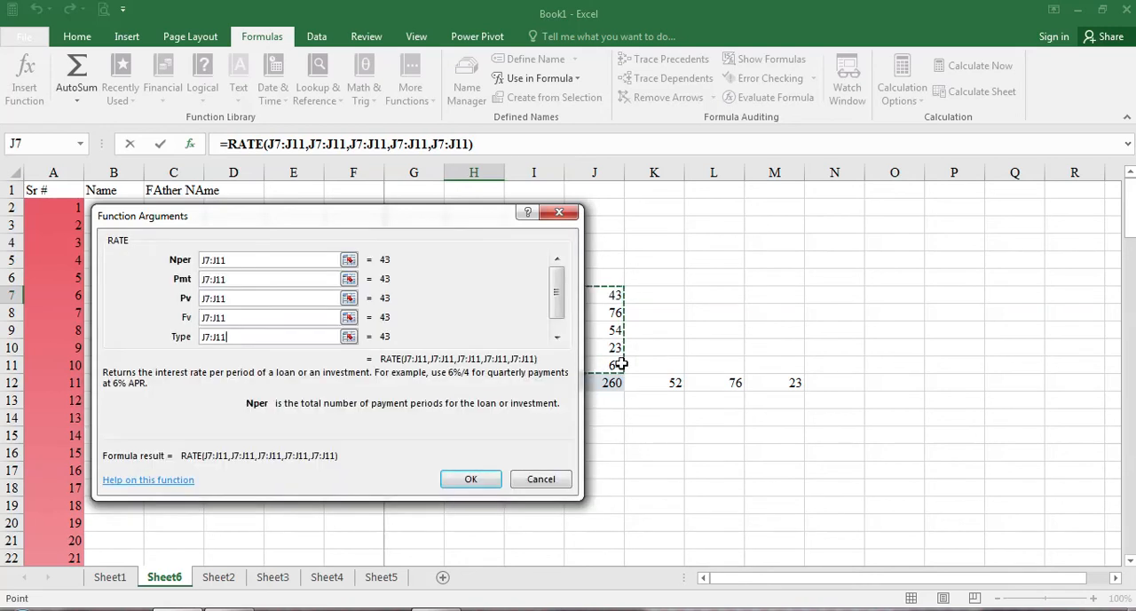
{"action": "left_click", "coordinate": [474, 478]}
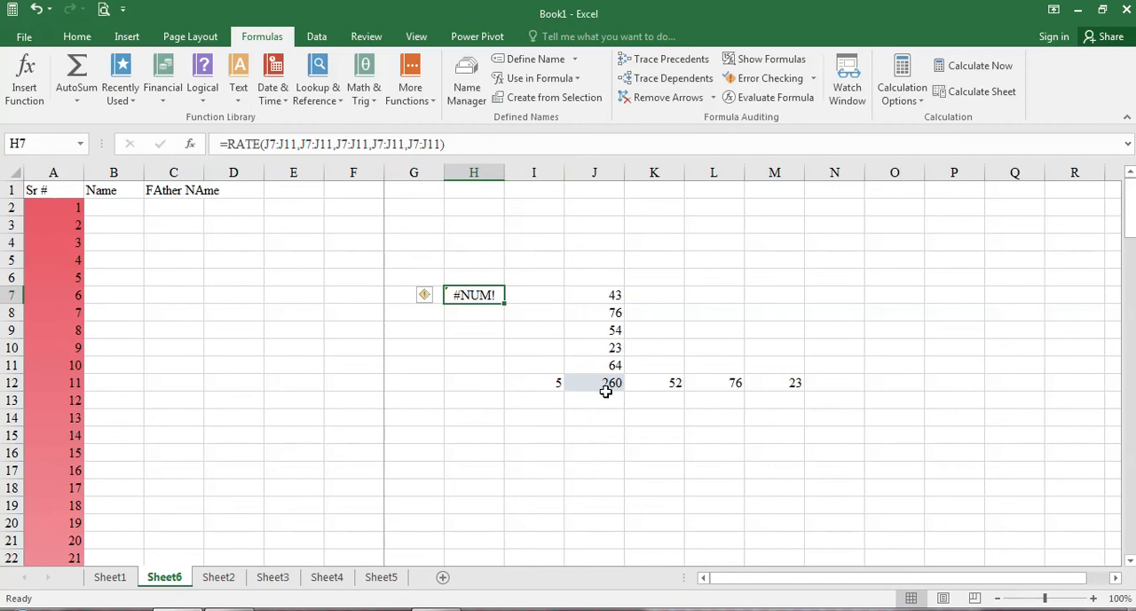
Step: Delete the RATE formula from cell H7
{"action": "left_click", "coordinate": [489, 431]}
{"action": "left_click", "coordinate": [473, 295]}
{"action": "key", "text": "Delete"}
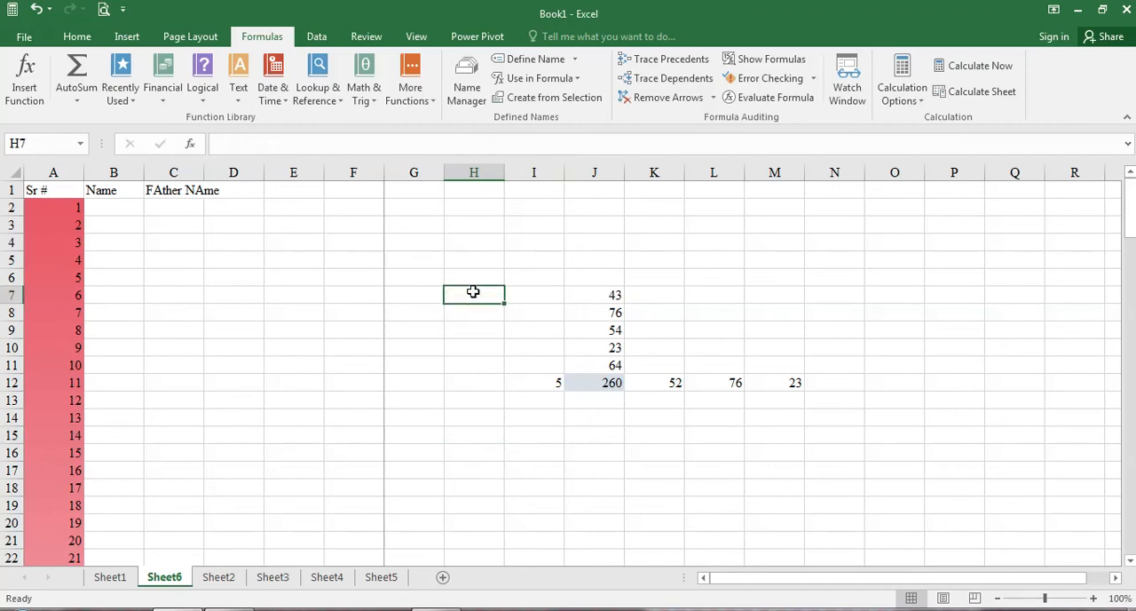
{"action": "left_click", "coordinate": [172, 103]}
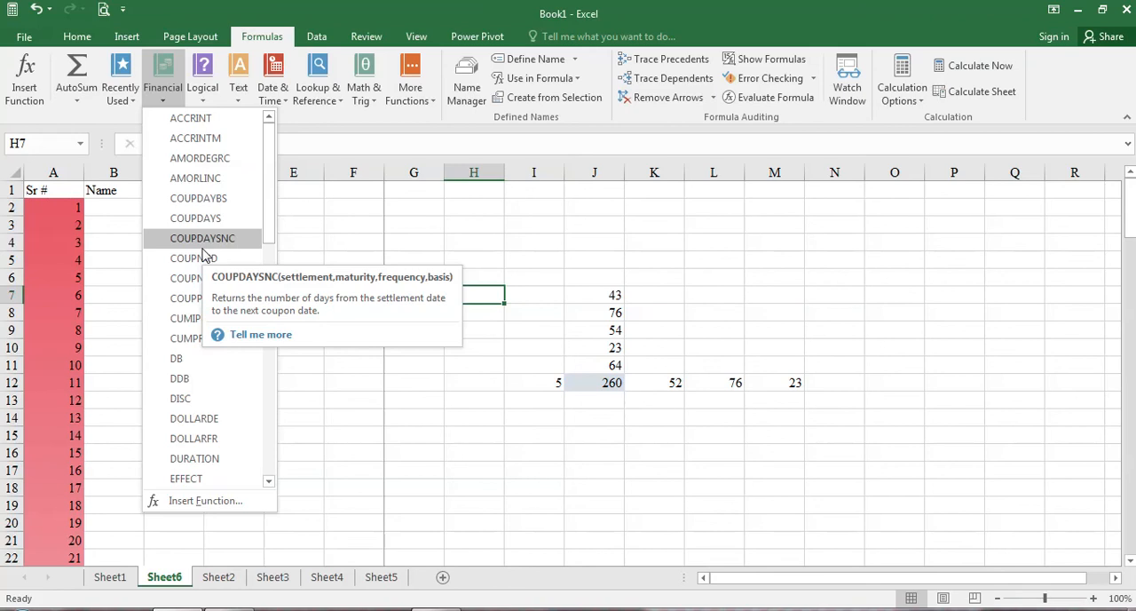
{"action": "left_click", "coordinate": [209, 107]}
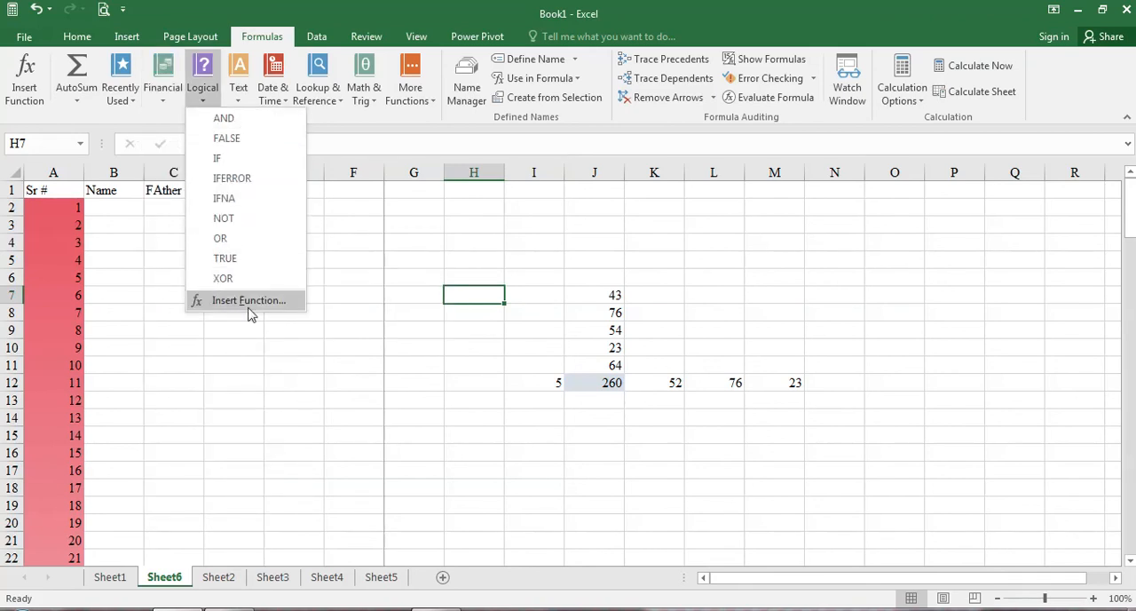
Step: Insert the text function LEN in cell H7 with J7 as its Text argument
{"action": "left_click", "coordinate": [240, 105]}
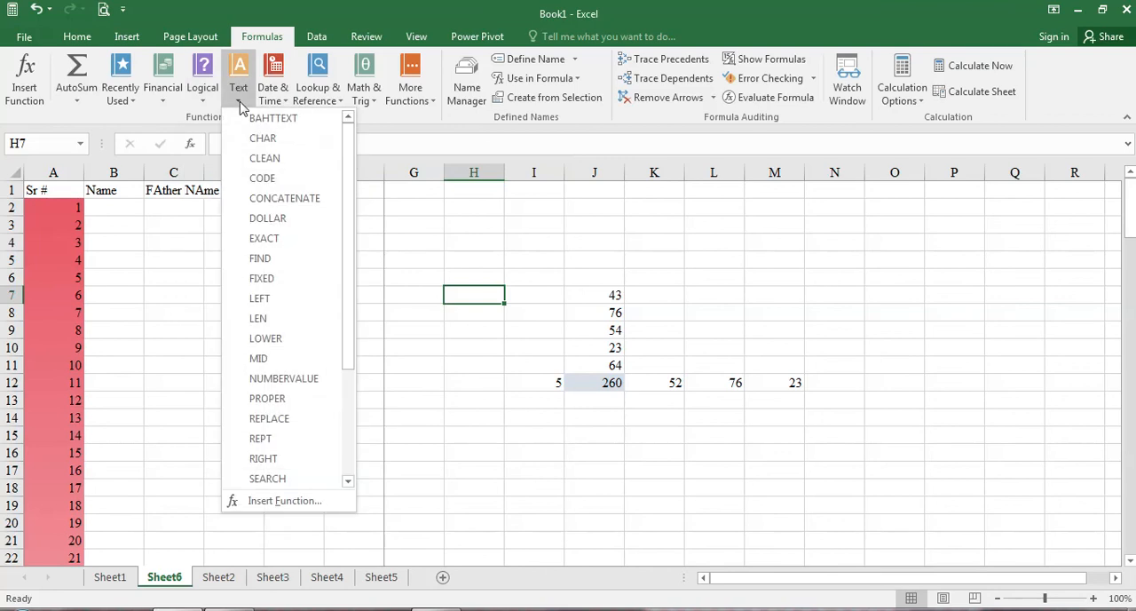
{"action": "left_click", "coordinate": [259, 317]}
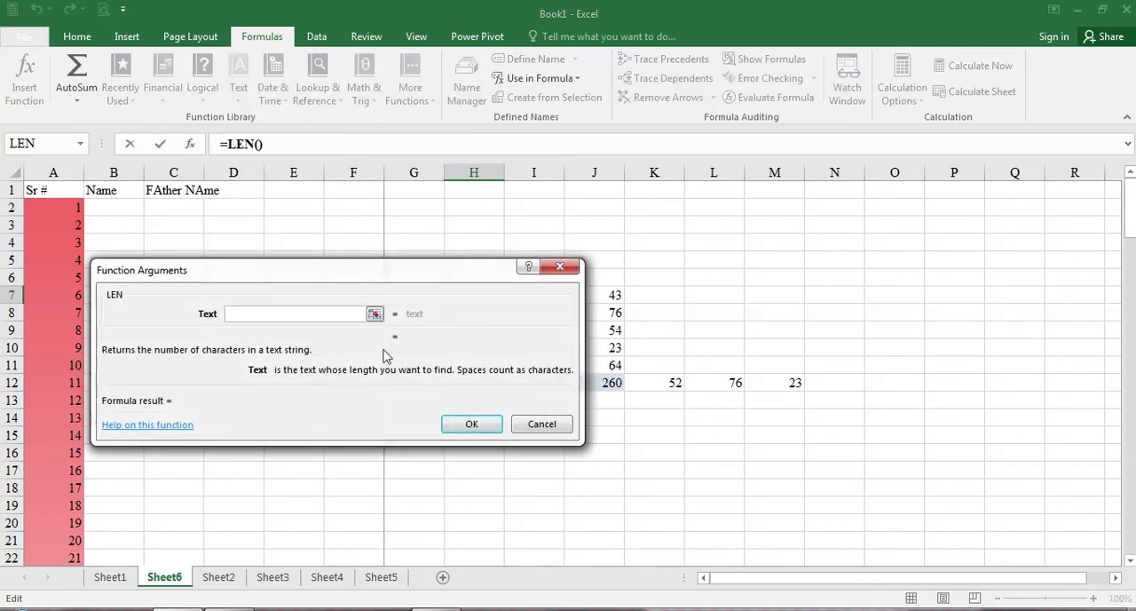
{"action": "left_click", "coordinate": [374, 313]}
{"action": "left_click", "coordinate": [613, 295]}
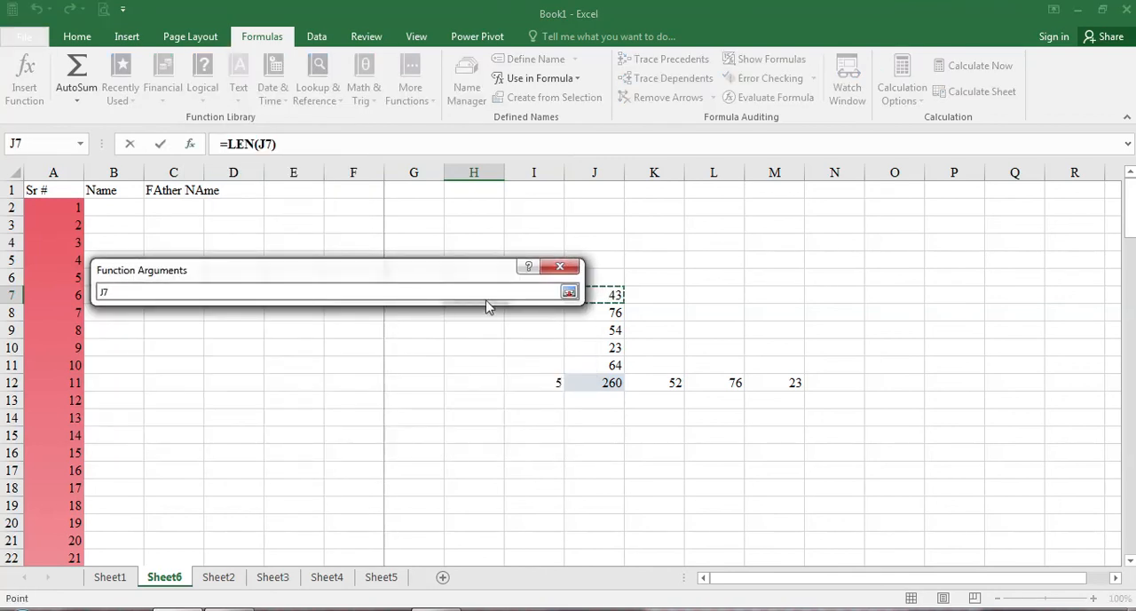
{"action": "key", "text": "Return"}
{"action": "left_click", "coordinate": [471, 427]}
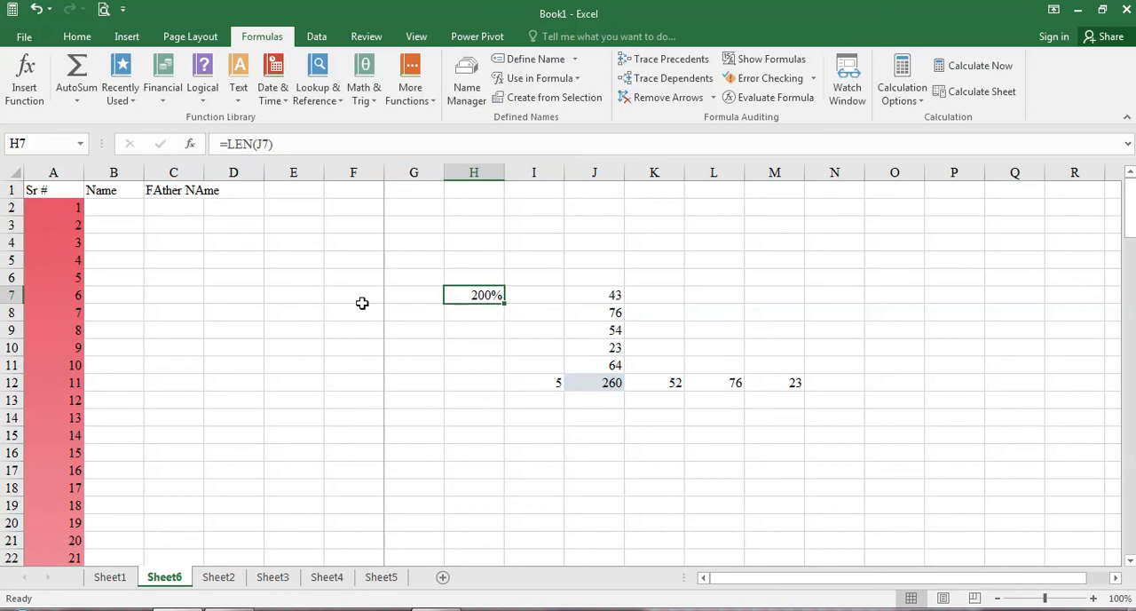
Step: Enter the sample text Pakistan in cell E8
{"action": "left_click", "coordinate": [313, 309]}
{"action": "type", "text": "Pakistan"}
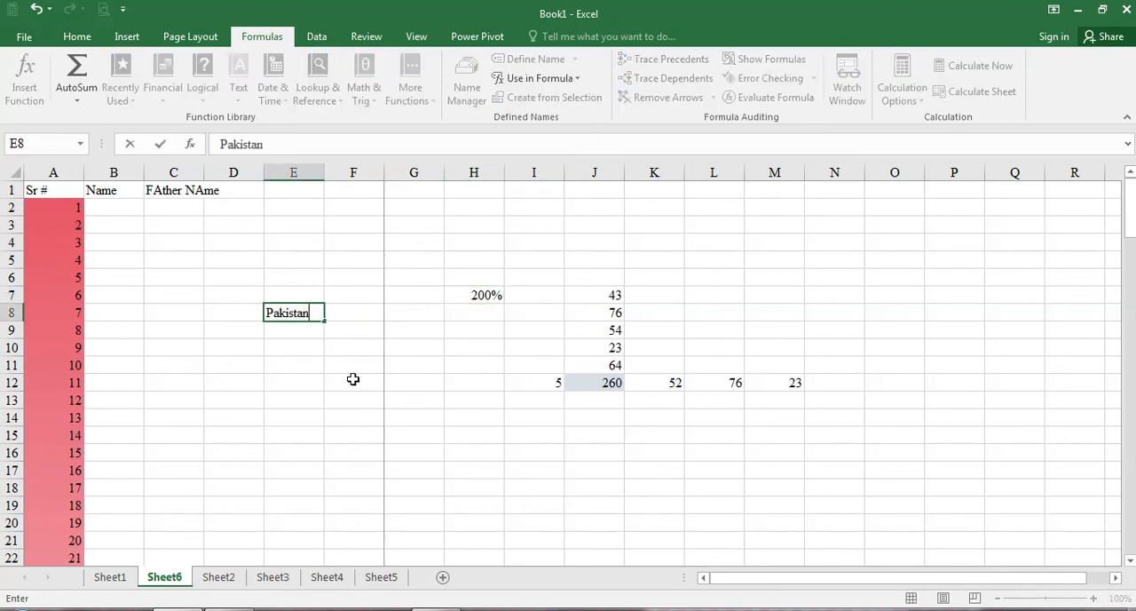
{"action": "key", "text": "Return"}
Step: Edit the formula in cell H7 to =LEN(E8) so it counts the characters of the sample text
{"action": "left_click", "coordinate": [468, 284]}
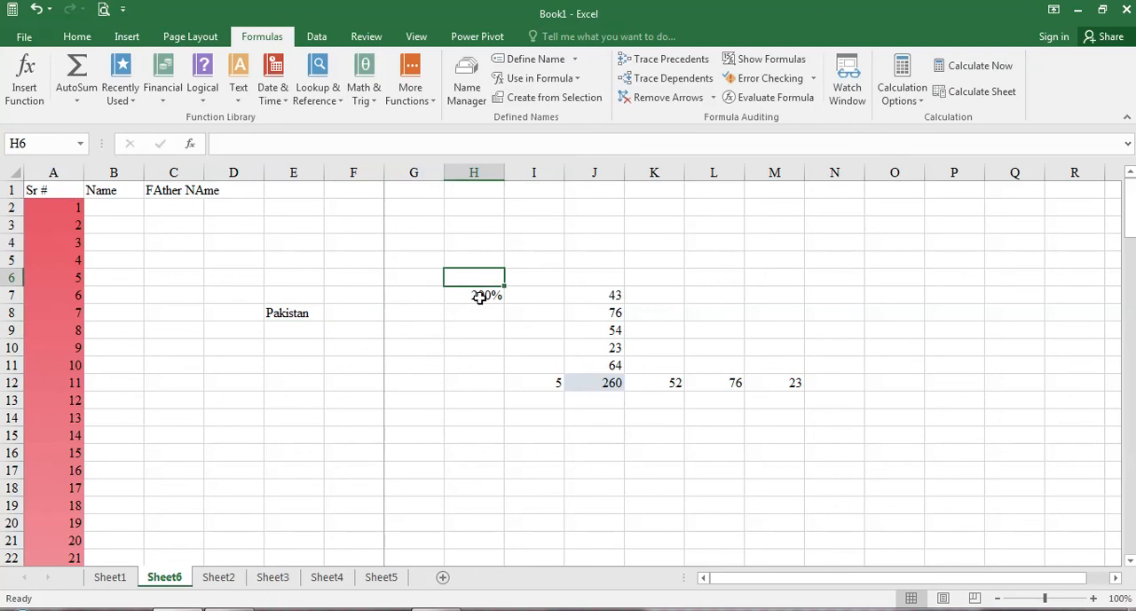
{"action": "left_click", "coordinate": [481, 295]}
{"action": "double_click", "coordinate": [484, 297]}
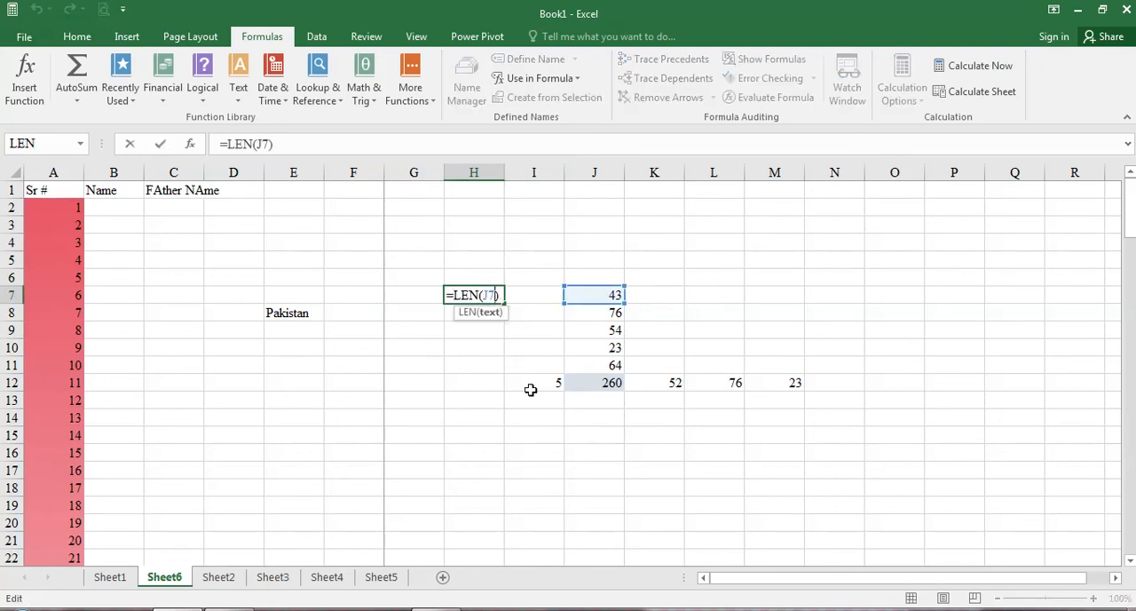
{"action": "key", "text": "BackSpace"}
{"action": "key", "text": "BackSpace"}
{"action": "type", "text": "E"}
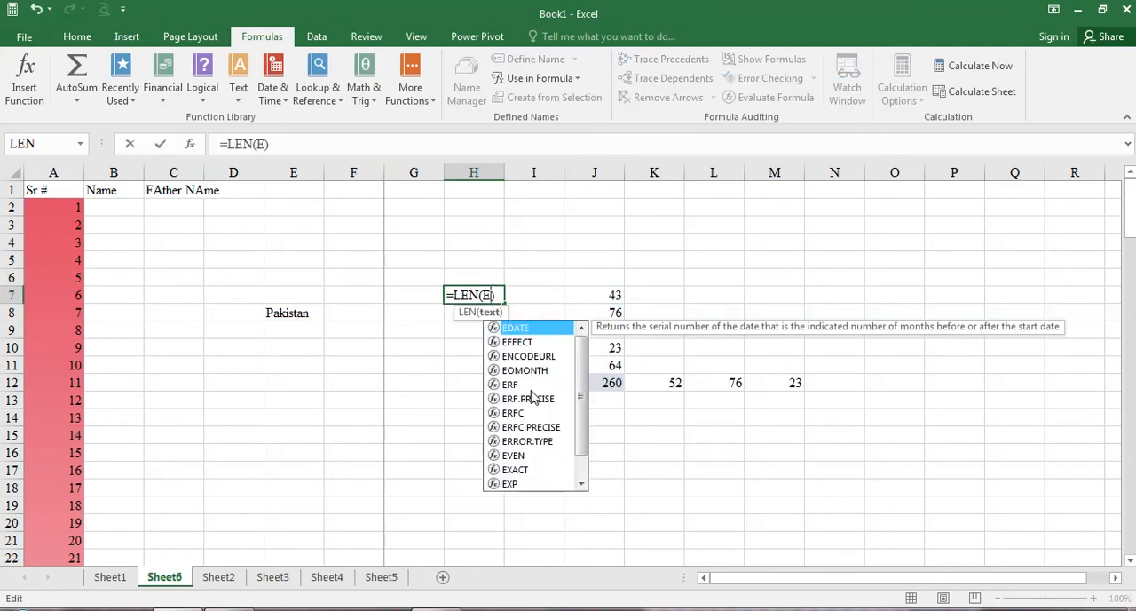
{"action": "type", "text": "8"}
{"action": "key", "text": "Return"}
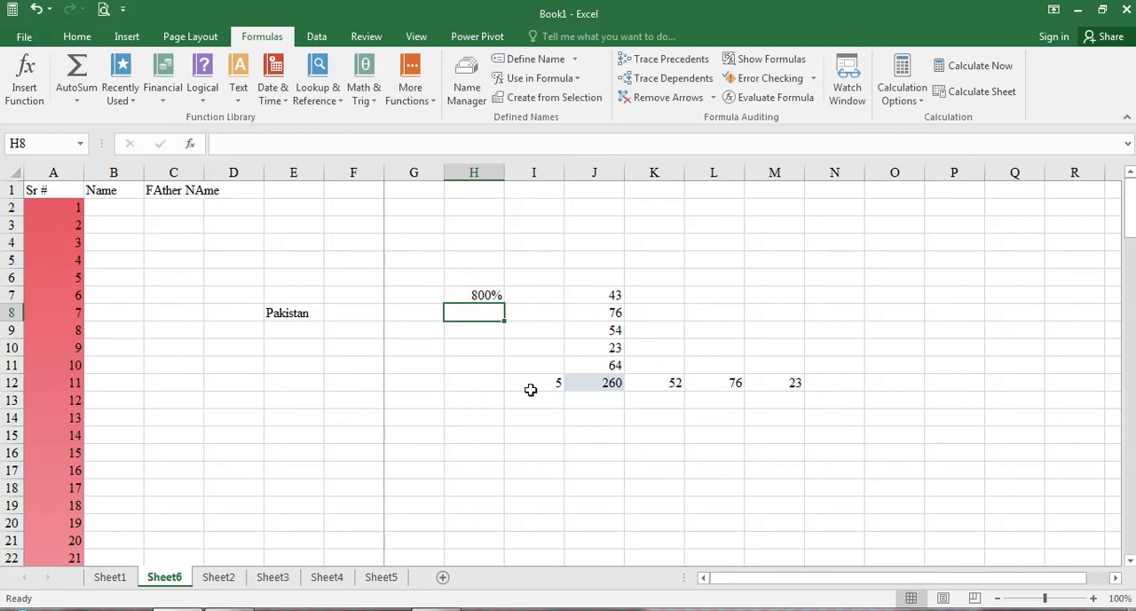
Step: Set the number format of the LEN result in cell H7 to General
{"action": "left_click", "coordinate": [499, 298]}
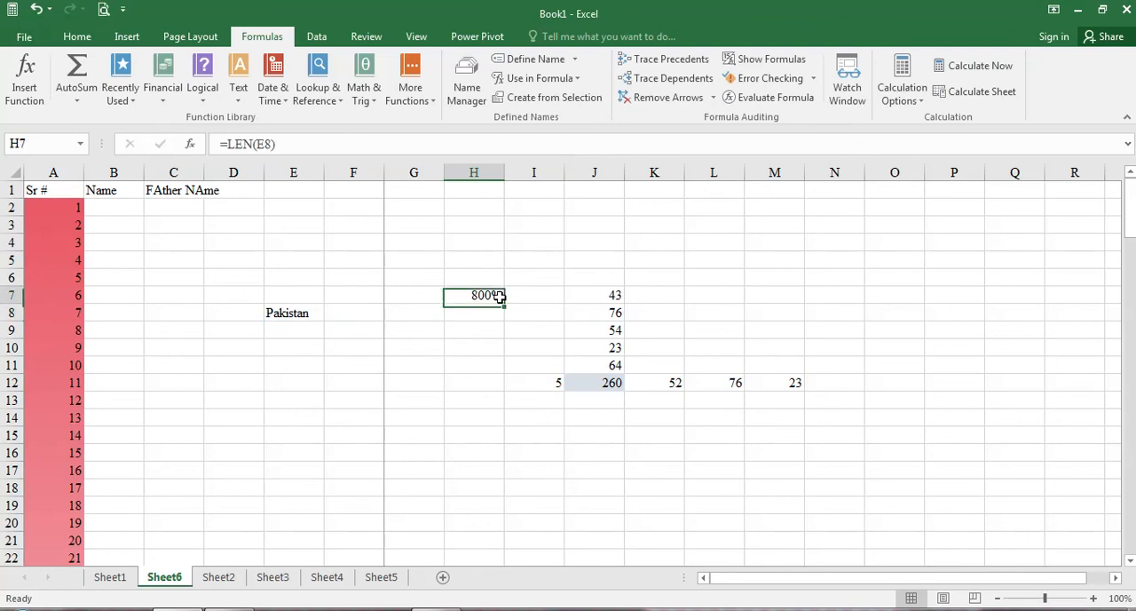
{"action": "left_click", "coordinate": [80, 38]}
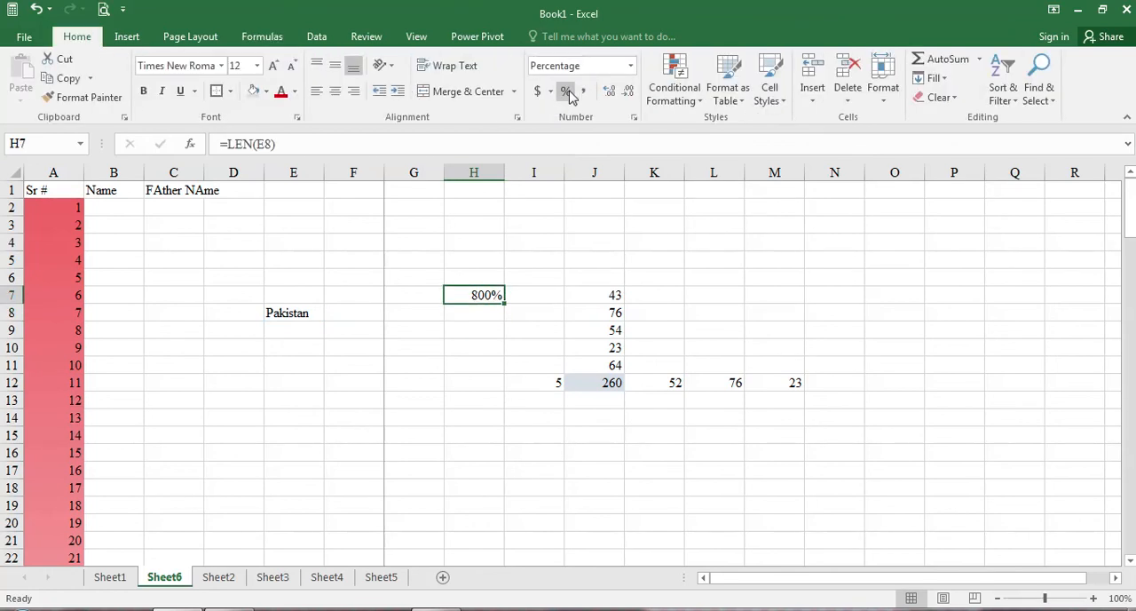
{"action": "left_click", "coordinate": [630, 66]}
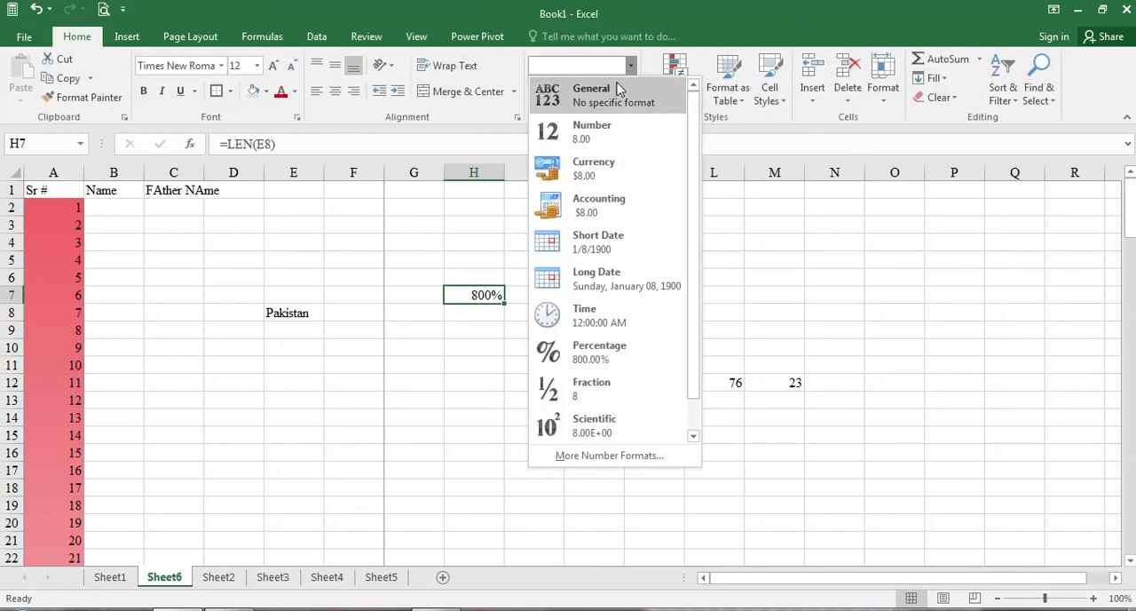
{"action": "left_click", "coordinate": [614, 89]}
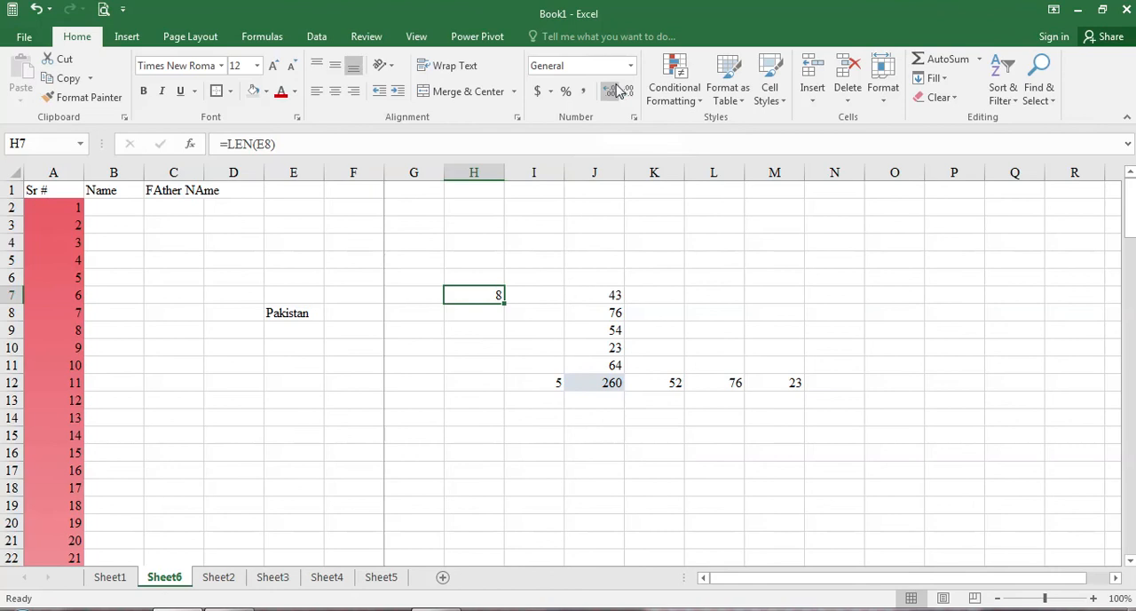
{"action": "left_click", "coordinate": [424, 296]}
{"action": "left_click", "coordinate": [479, 296]}
Step: Look through the statistical functions in the Function Library for the standard deviation functions, with the numbers in J7:J11 selected
{"action": "left_click", "coordinate": [260, 37]}
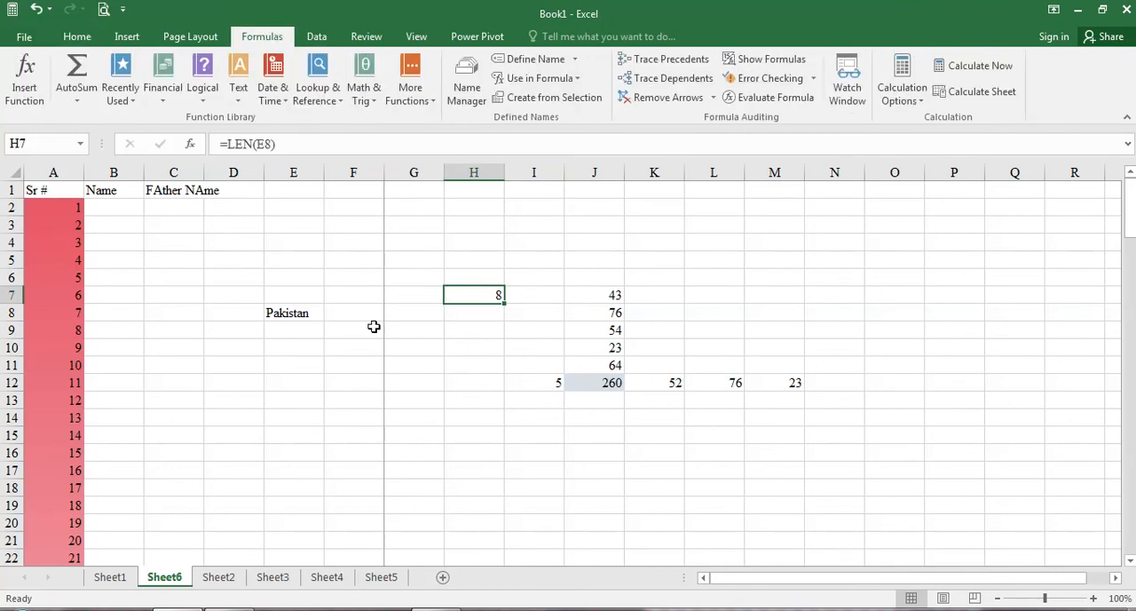
{"action": "left_click_drag", "start_coordinate": [604, 294], "coordinate": [591, 369]}
{"action": "left_click", "coordinate": [408, 97]}
{"action": "mouse_move", "coordinate": [432, 118]}
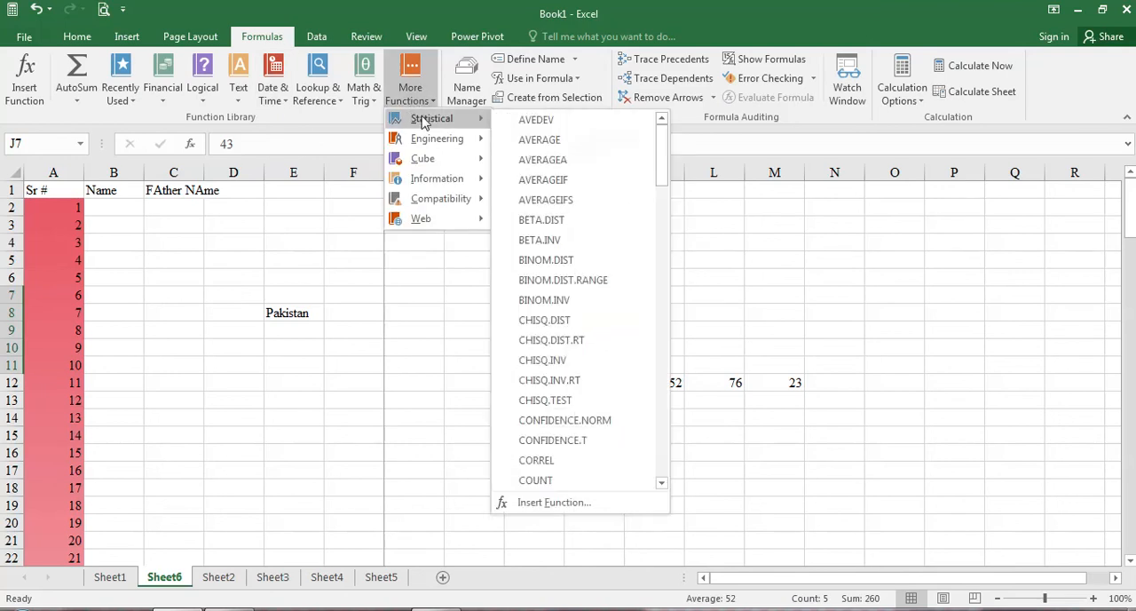
{"action": "scroll", "coordinate": [571, 229], "scroll_direction": "down", "scroll_amount": 4}
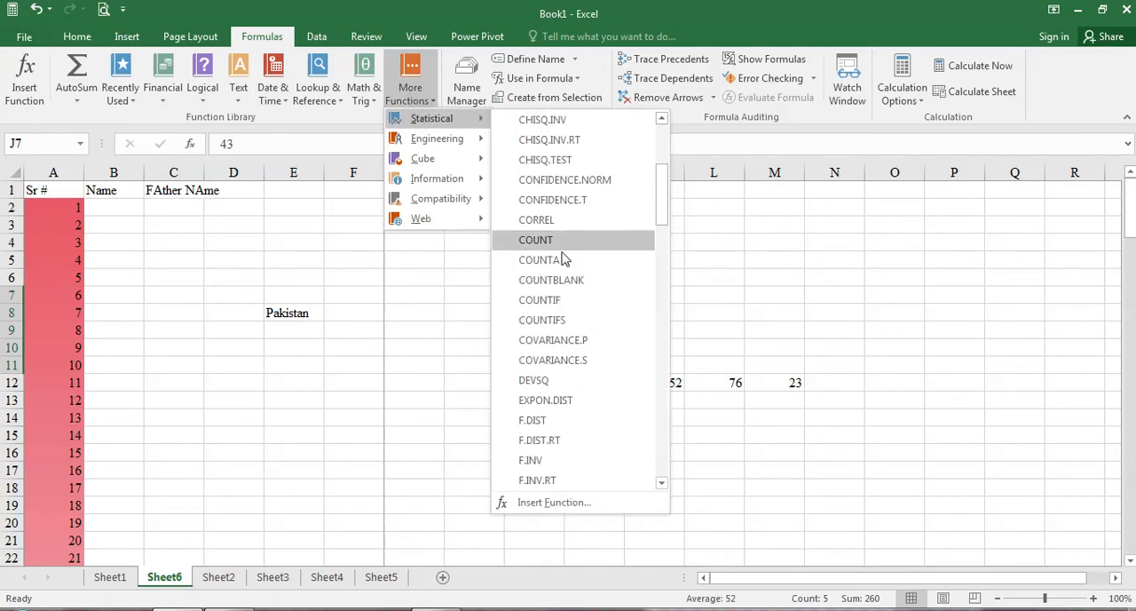
{"action": "scroll", "coordinate": [563, 257], "scroll_direction": "down", "scroll_amount": 8}
{"action": "scroll", "coordinate": [577, 293], "scroll_direction": "down", "scroll_amount": 4}
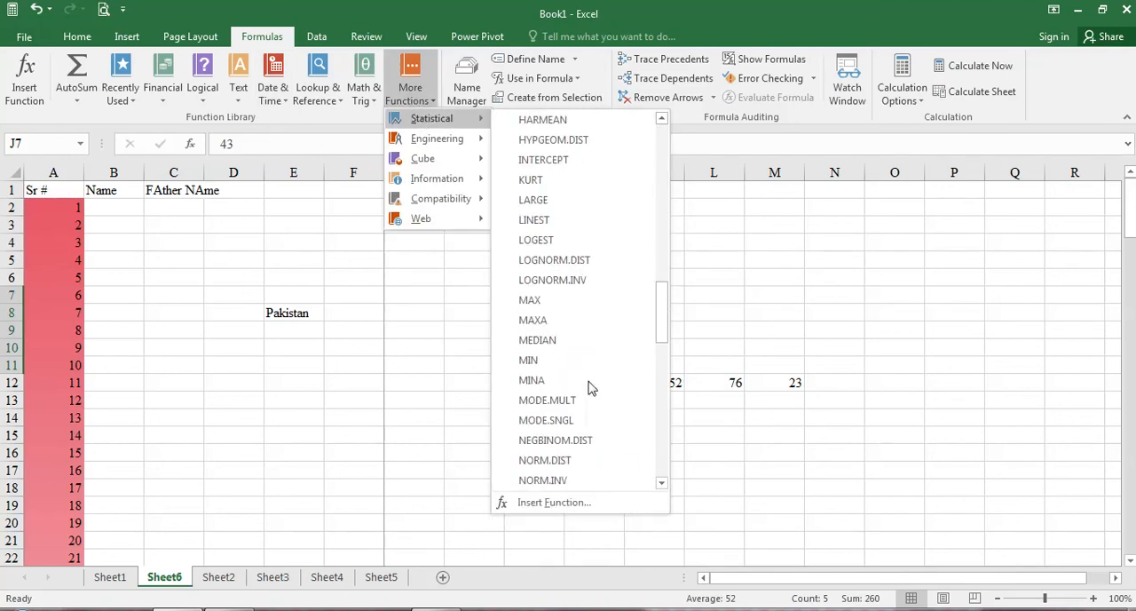
{"action": "scroll", "coordinate": [591, 386], "scroll_direction": "down", "scroll_amount": 3}
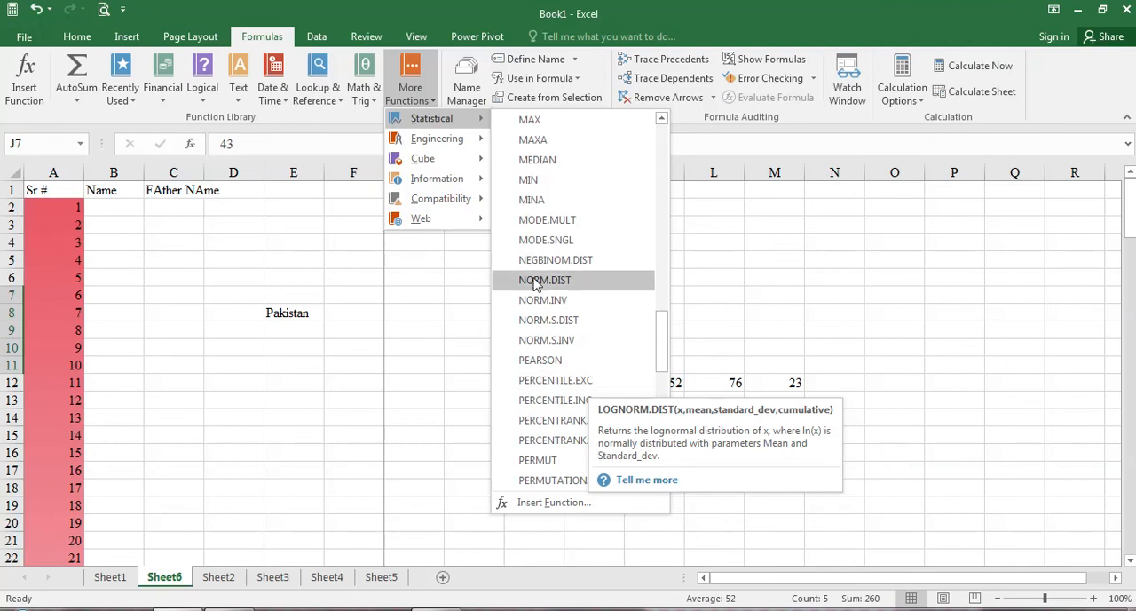
{"action": "scroll", "coordinate": [560, 321], "scroll_direction": "down", "scroll_amount": 5}
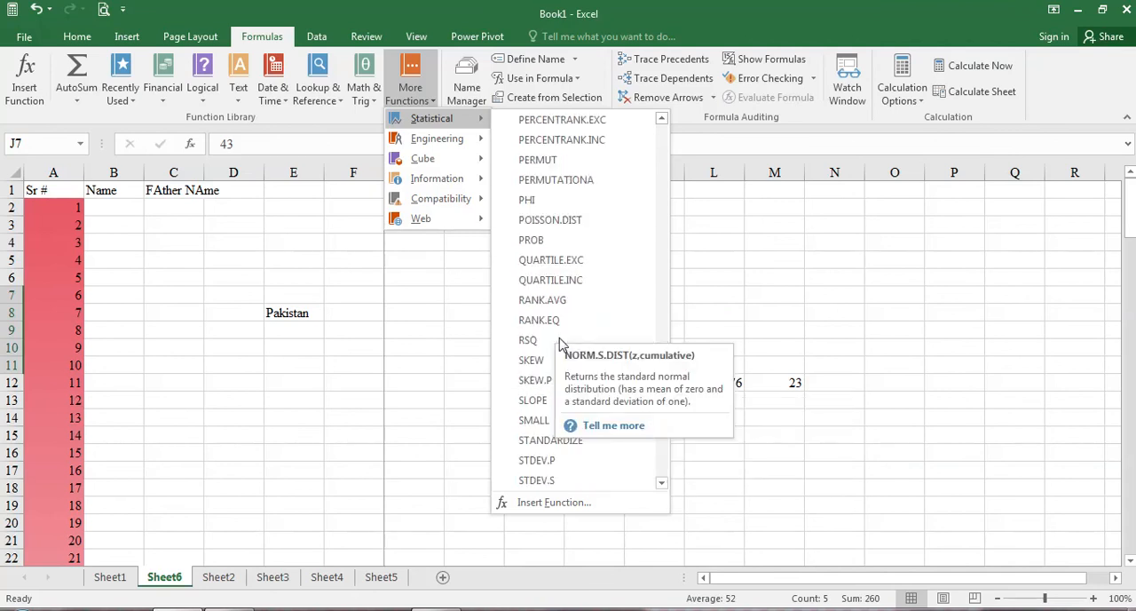
{"action": "scroll", "coordinate": [561, 315], "scroll_direction": "down", "scroll_amount": 5}
{"action": "scroll", "coordinate": [557, 329], "scroll_direction": "up", "scroll_amount": 2}
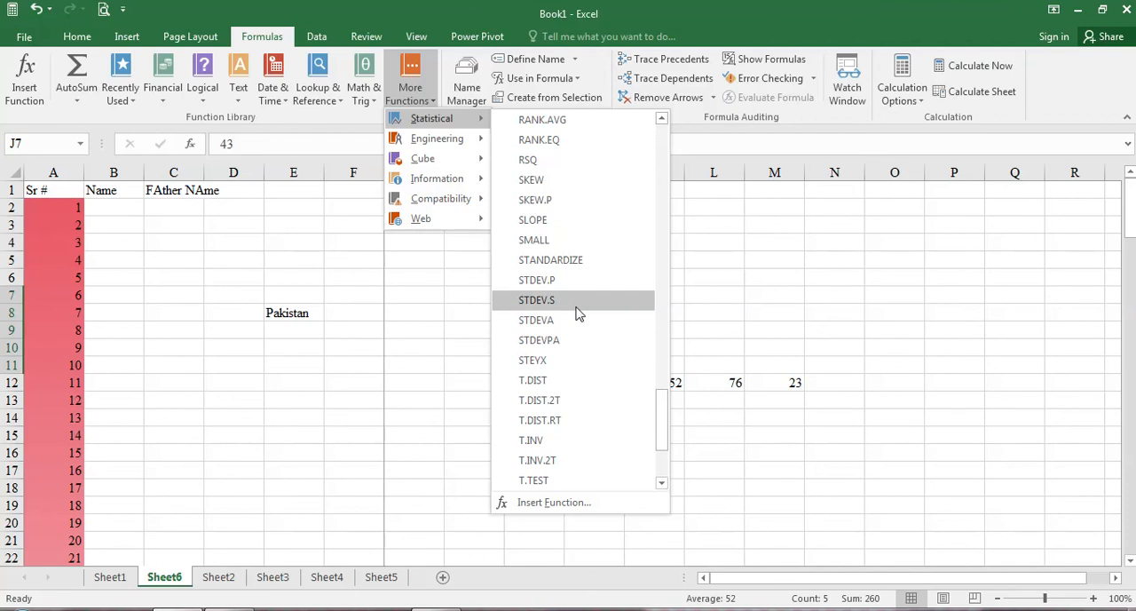
{"action": "left_click", "coordinate": [577, 306]}
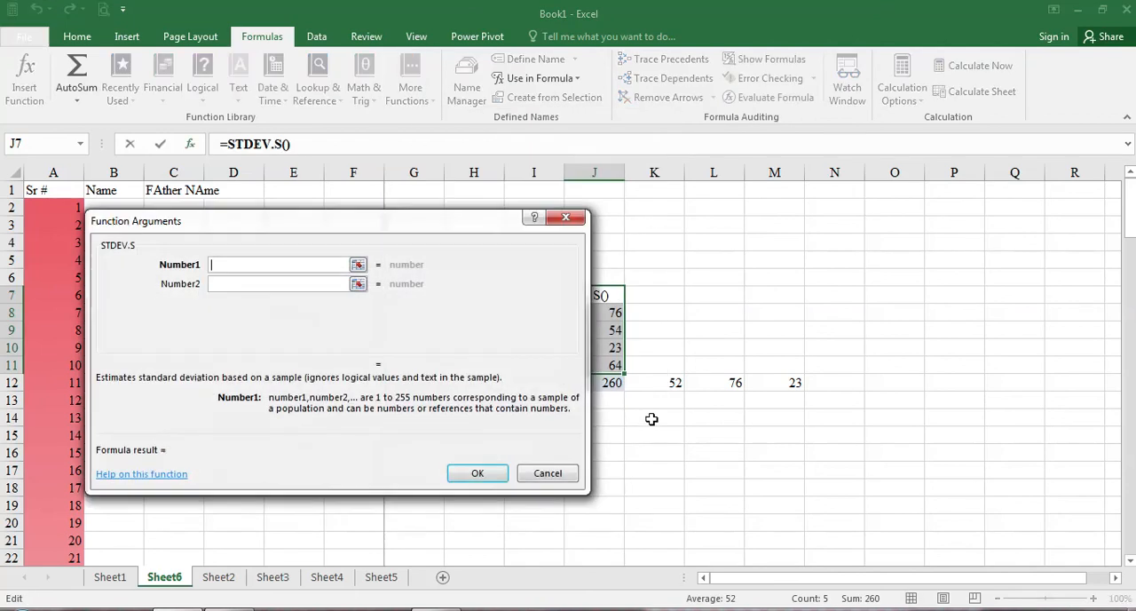
{"action": "left_click", "coordinate": [546, 473]}
{"action": "left_click", "coordinate": [665, 313]}
Step: Insert the statistical function STDEV.P in cell H9 with J7 as its Number1 argument
{"action": "left_click", "coordinate": [469, 324]}
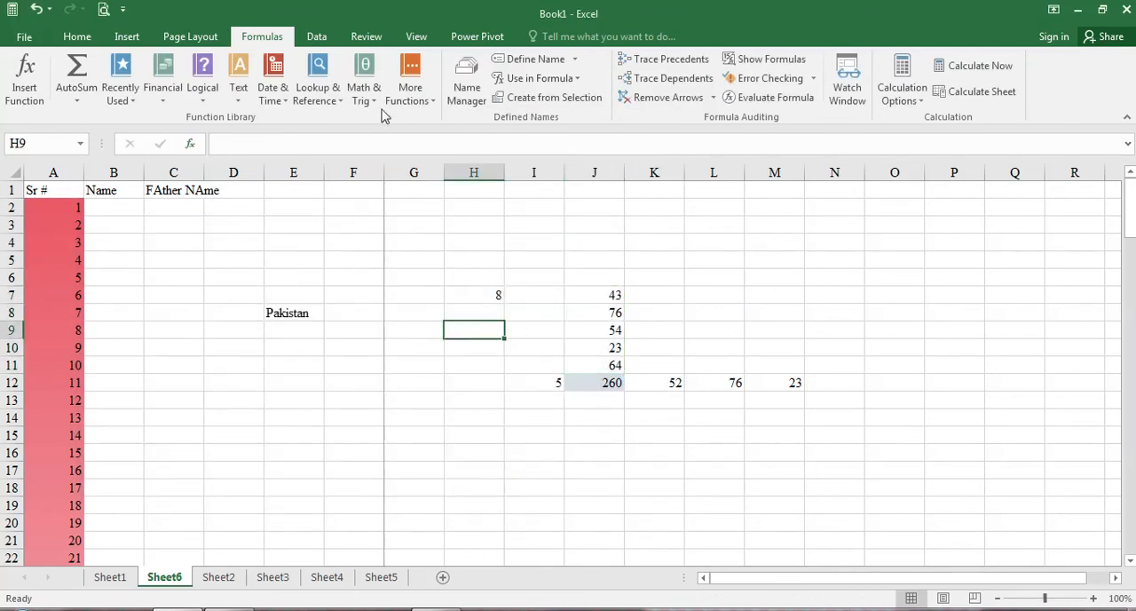
{"action": "left_click", "coordinate": [404, 93]}
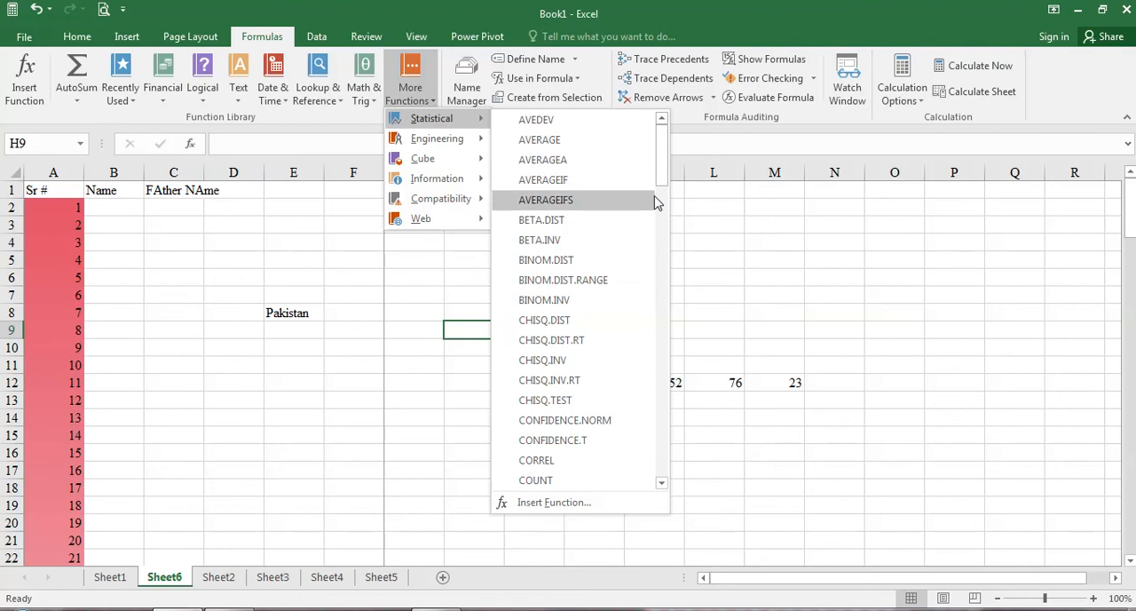
{"action": "left_click_drag", "start_coordinate": [660, 157], "coordinate": [657, 431]}
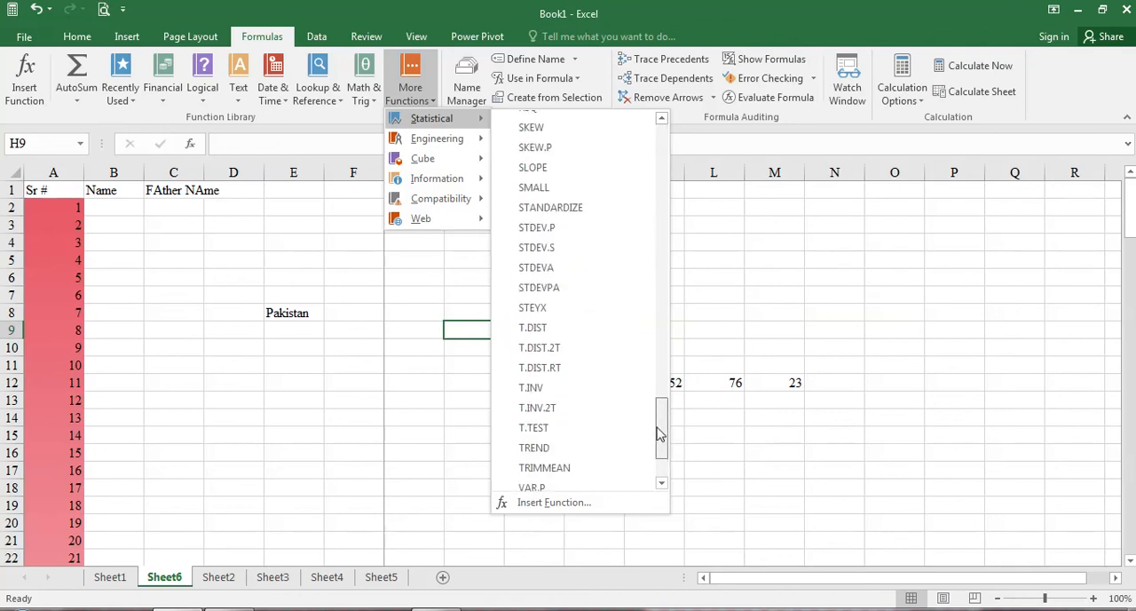
{"action": "left_click", "coordinate": [538, 224]}
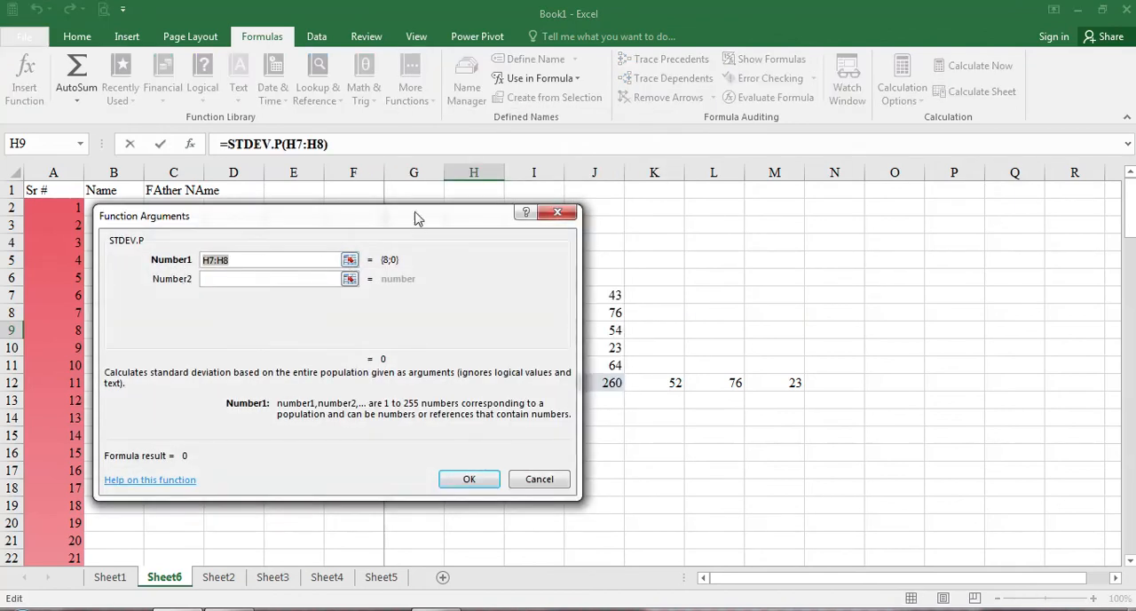
{"action": "left_click_drag", "start_coordinate": [418, 217], "coordinate": [396, 227]}
{"action": "left_click", "coordinate": [619, 290]}
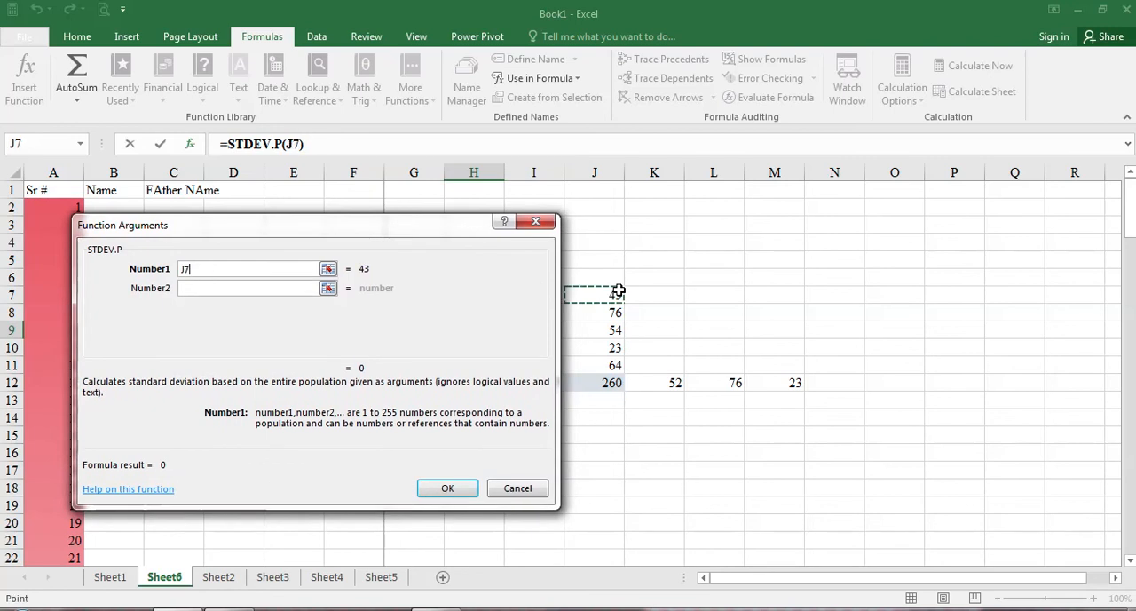
Step: Add cells J8, J9, J10 and J11 as the Number2 to Number5 arguments of STDEV.P and confirm the function
{"action": "left_click", "coordinate": [328, 288]}
{"action": "left_click", "coordinate": [617, 316]}
{"action": "left_click", "coordinate": [545, 246]}
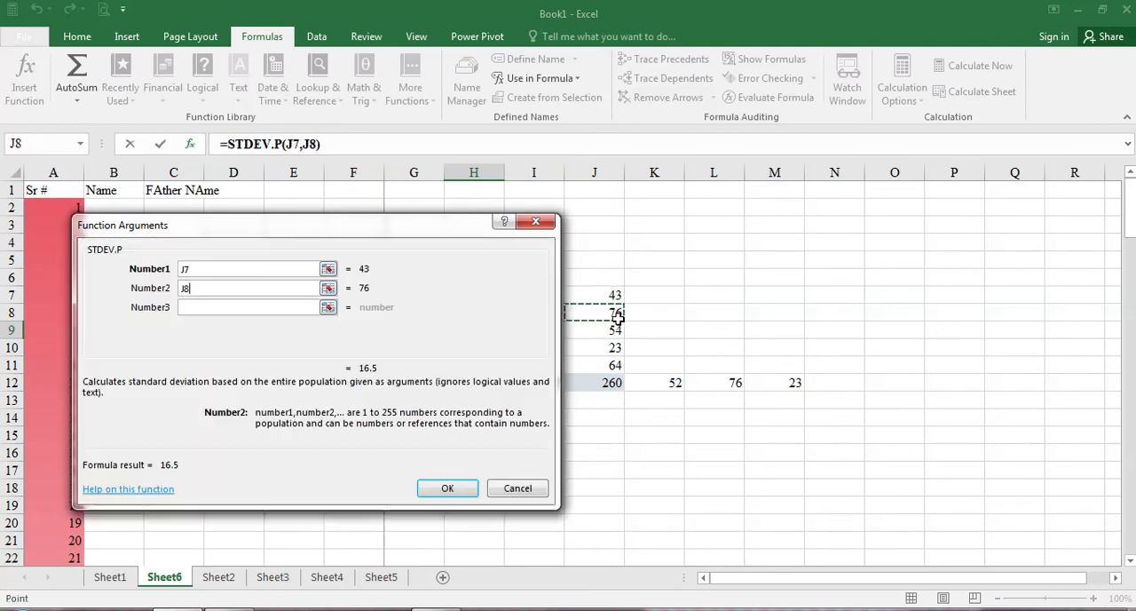
{"action": "left_click", "coordinate": [327, 306]}
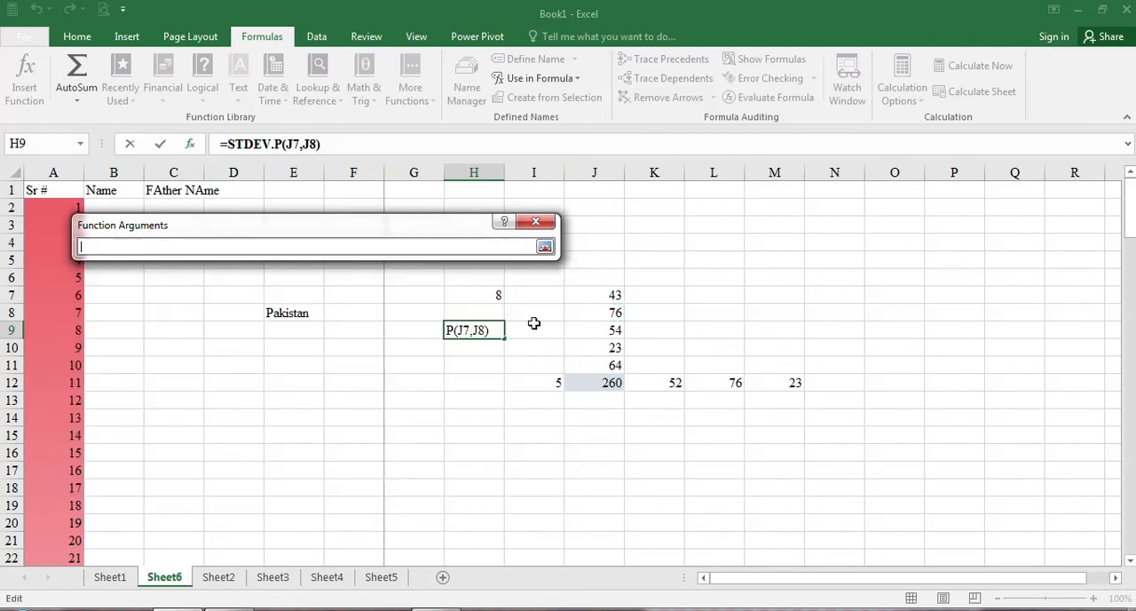
{"action": "left_click", "coordinate": [603, 330]}
{"action": "key", "text": "Return"}
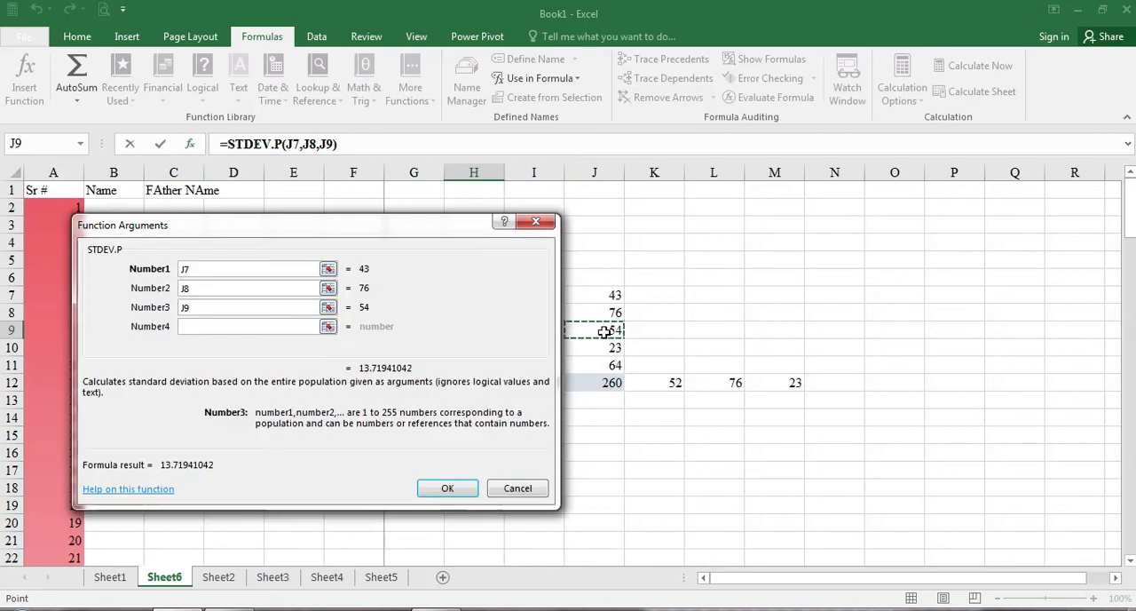
{"action": "left_click", "coordinate": [327, 327]}
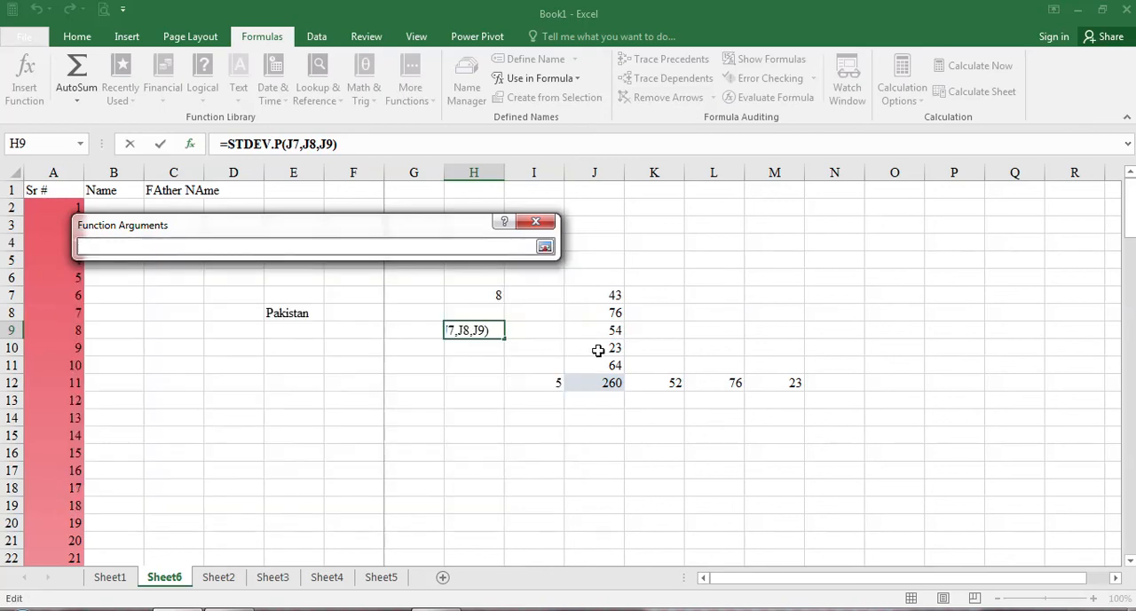
{"action": "left_click", "coordinate": [598, 349]}
{"action": "key", "text": "Return"}
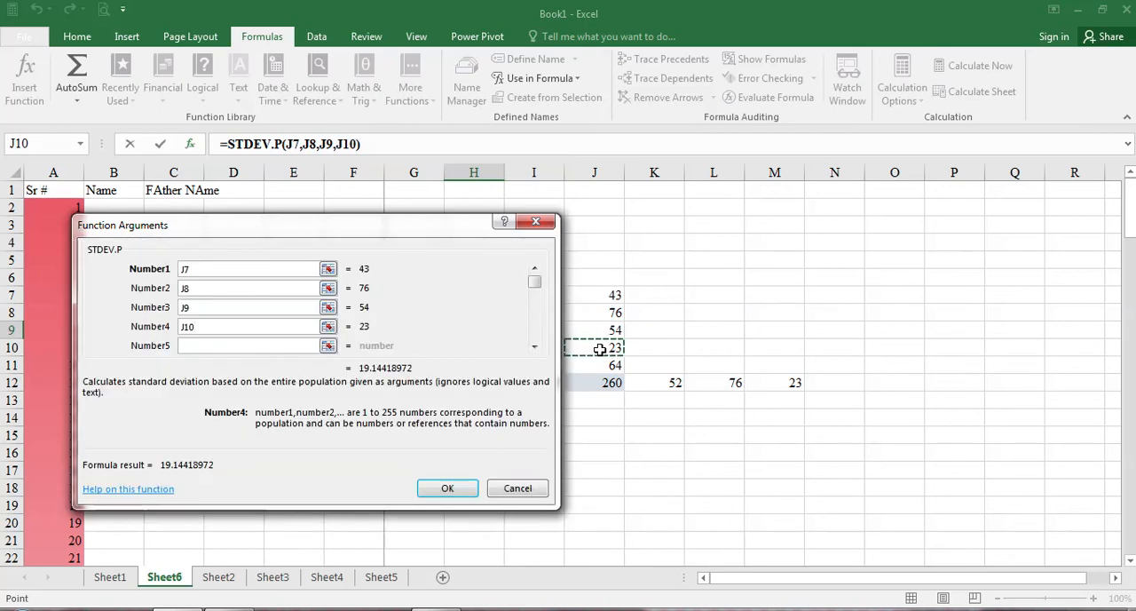
{"action": "left_click", "coordinate": [328, 346]}
{"action": "left_click", "coordinate": [606, 365]}
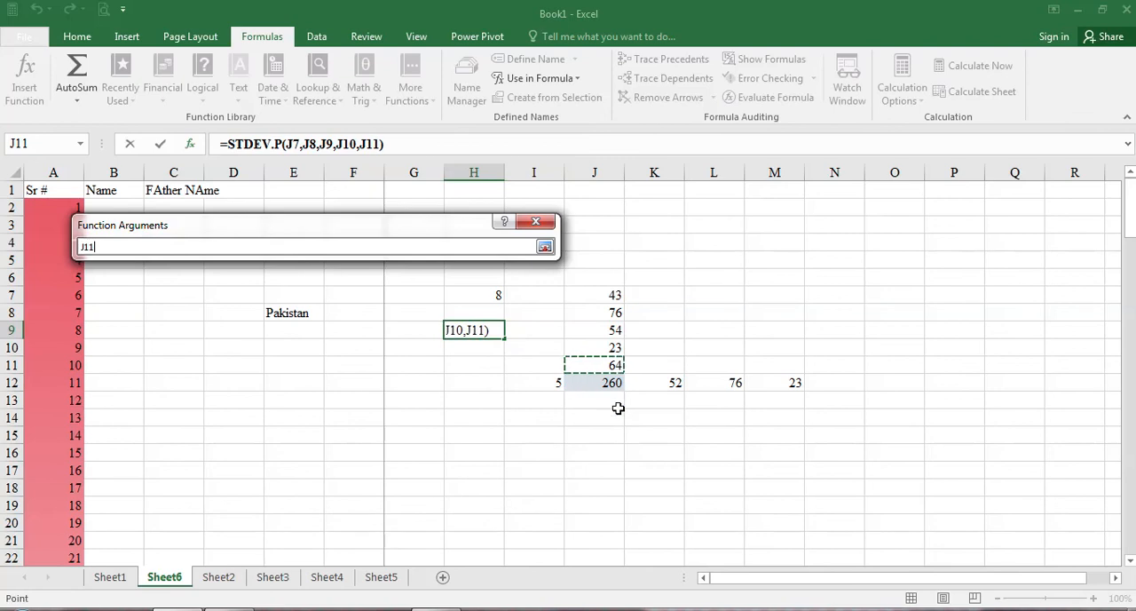
{"action": "key", "text": "Return"}
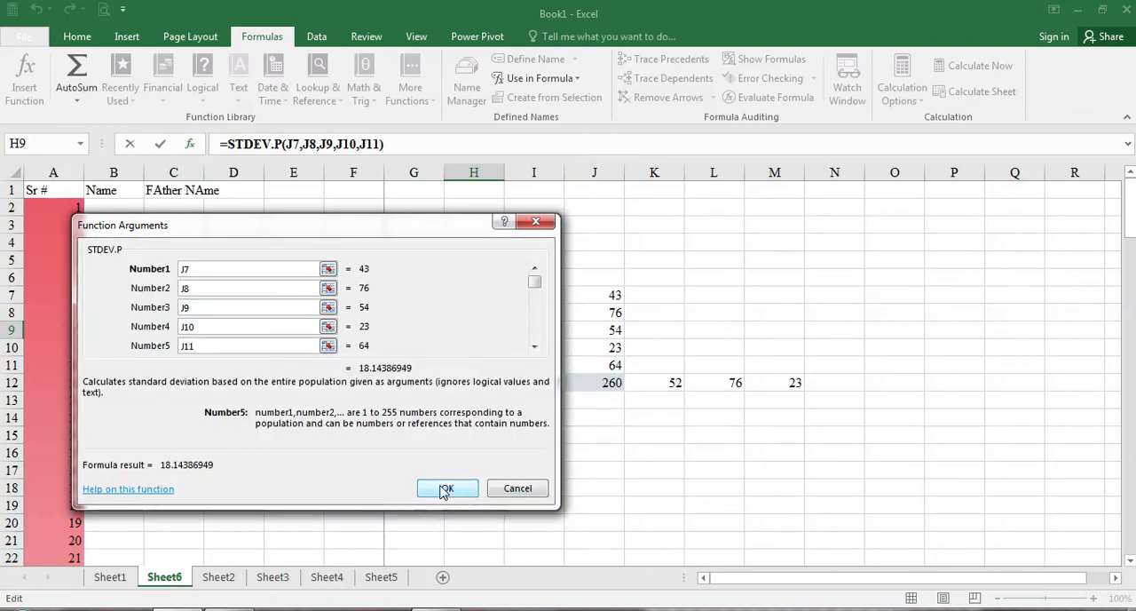
{"action": "left_click", "coordinate": [444, 487]}
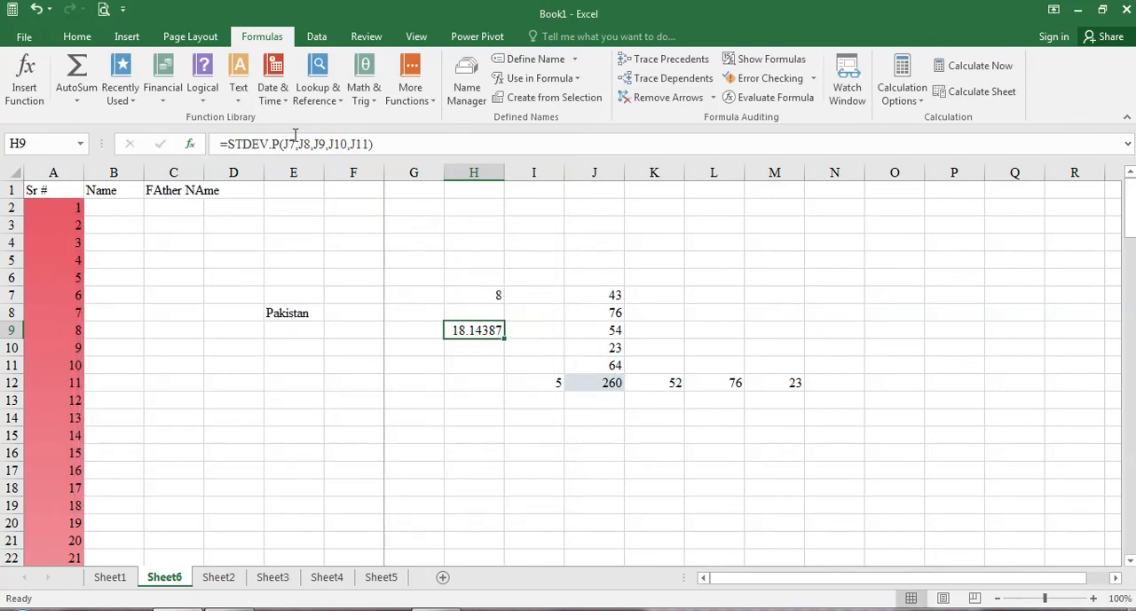
Step: Replace the separate cell arguments of the STDEV.P formula in H9 with the range J7:J11
{"action": "left_click_drag", "start_coordinate": [285, 144], "coordinate": [371, 144]}
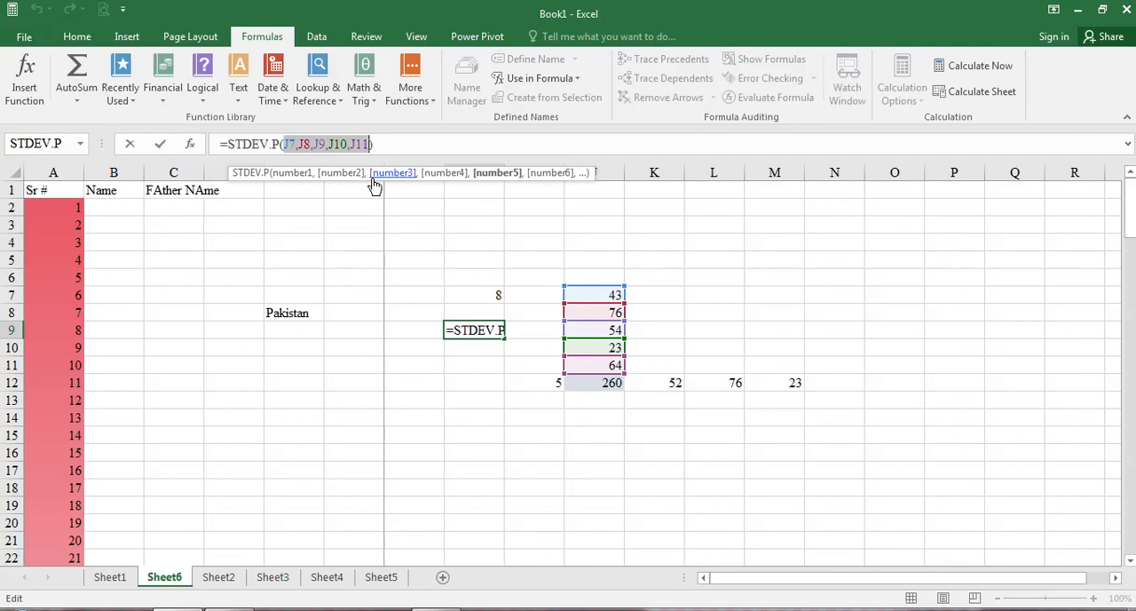
{"action": "key", "text": "BackSpace"}
{"action": "left_click_drag", "start_coordinate": [588, 294], "coordinate": [608, 364]}
{"action": "key", "text": "Return"}
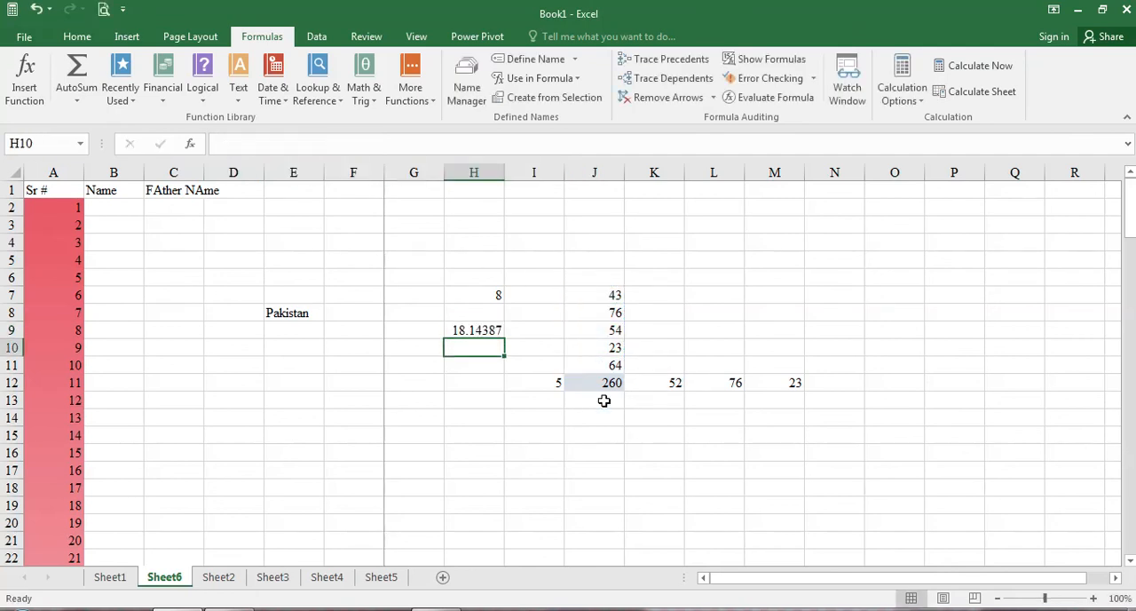
{"action": "left_click", "coordinate": [471, 329]}
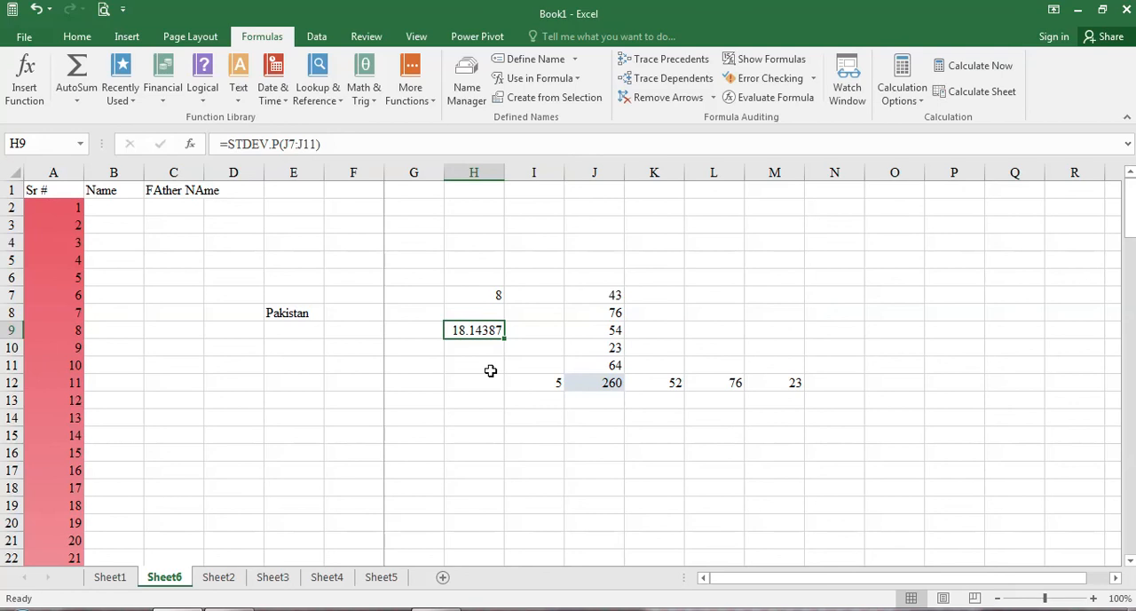
Step: Review the workbook's defined names in the Name Manager and the names offered for use in formulas
{"action": "left_click", "coordinate": [469, 93]}
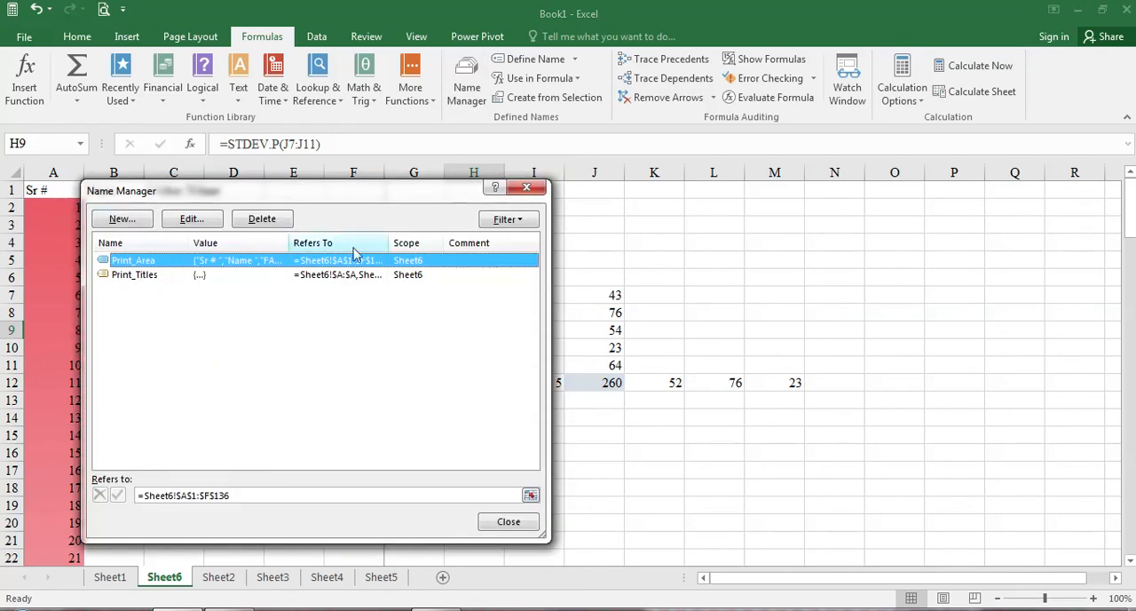
{"action": "left_click", "coordinate": [508, 521]}
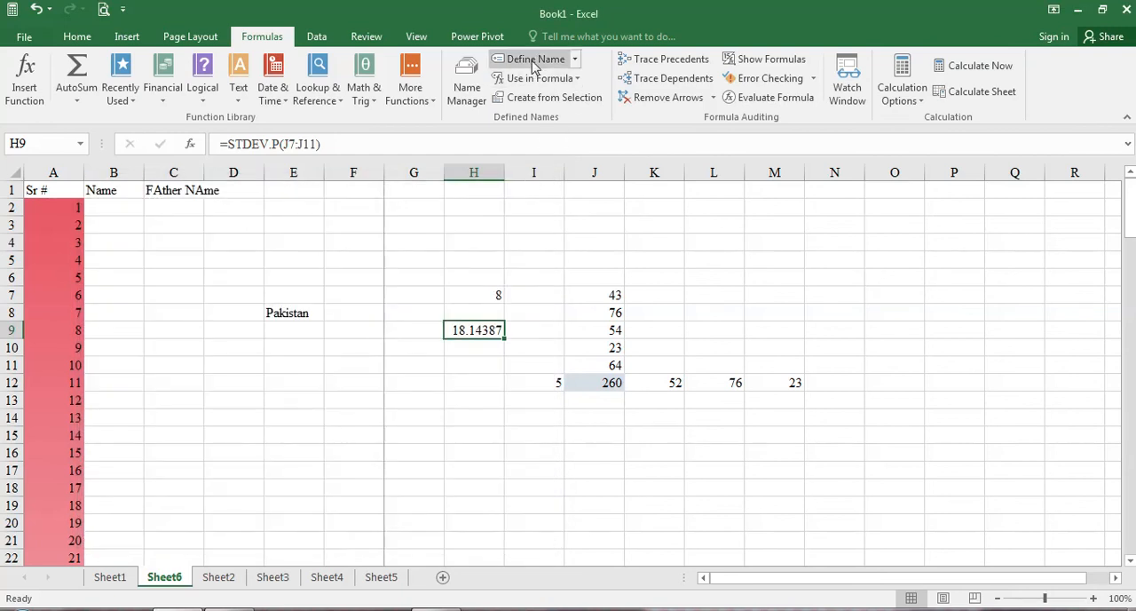
{"action": "left_click", "coordinate": [583, 78]}
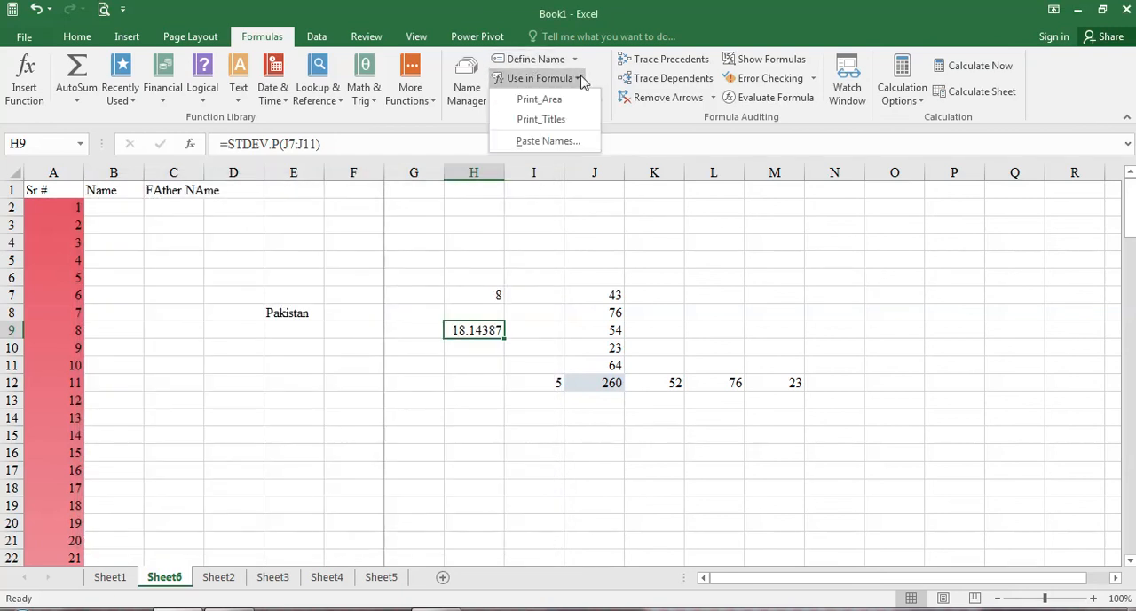
{"action": "left_click", "coordinate": [582, 78]}
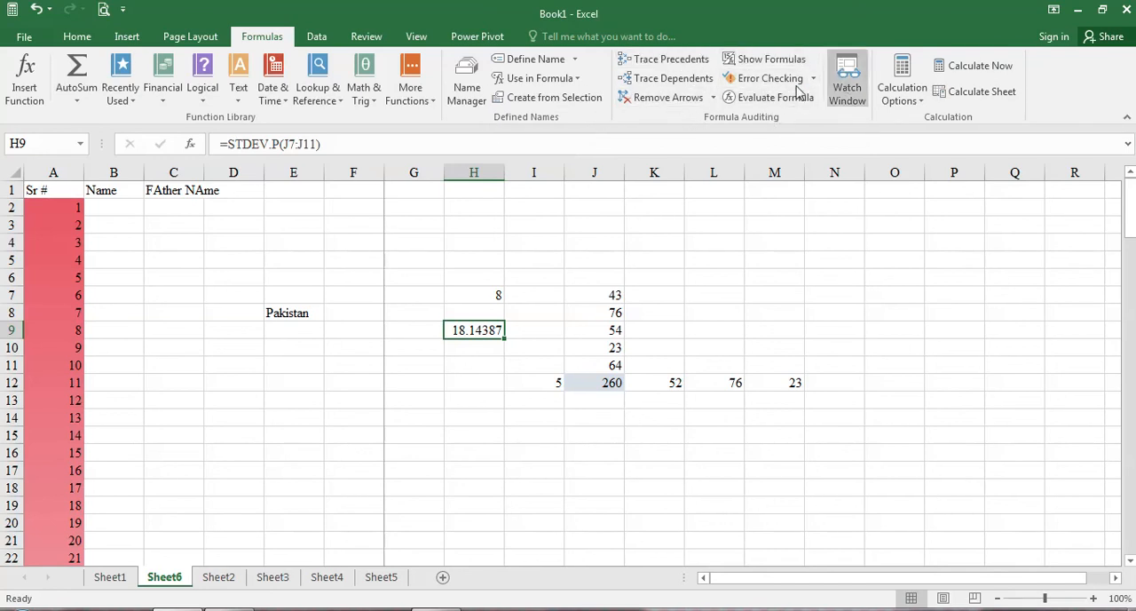
Step: Show the formulas in the cells instead of their results, and toggle the sheet back to displaying values
{"action": "left_click", "coordinate": [765, 58]}
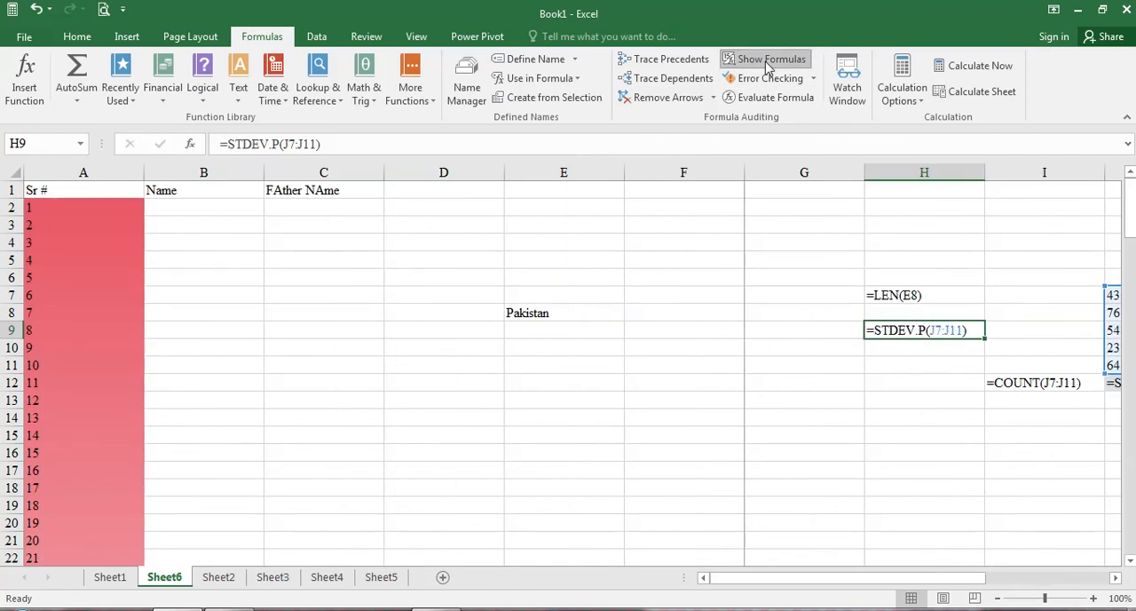
{"action": "scroll", "coordinate": [362, 380], "scroll_direction": "down", "scroll_amount": 3}
{"action": "scroll", "coordinate": [390, 370], "scroll_direction": "up", "scroll_amount": 3}
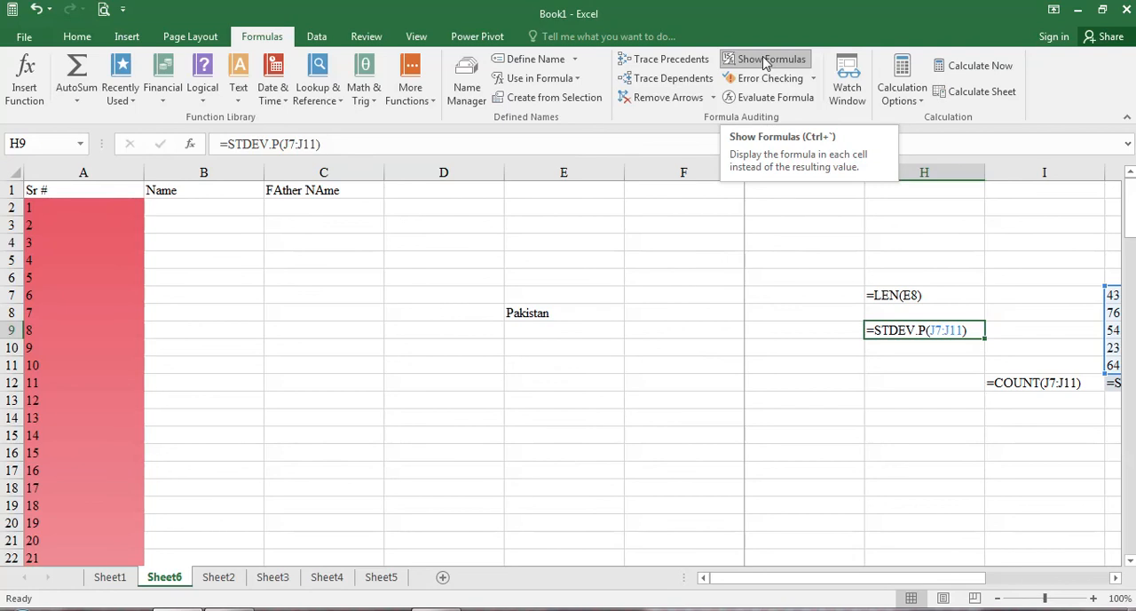
{"action": "left_click", "coordinate": [681, 348]}
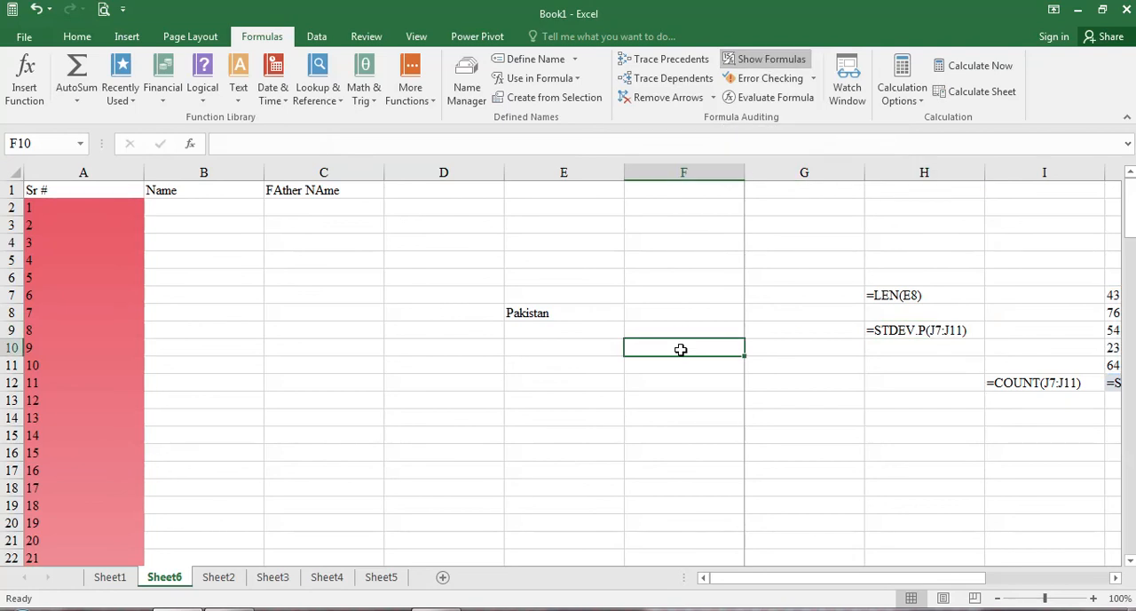
{"action": "key", "text": "ctrl+grave"}
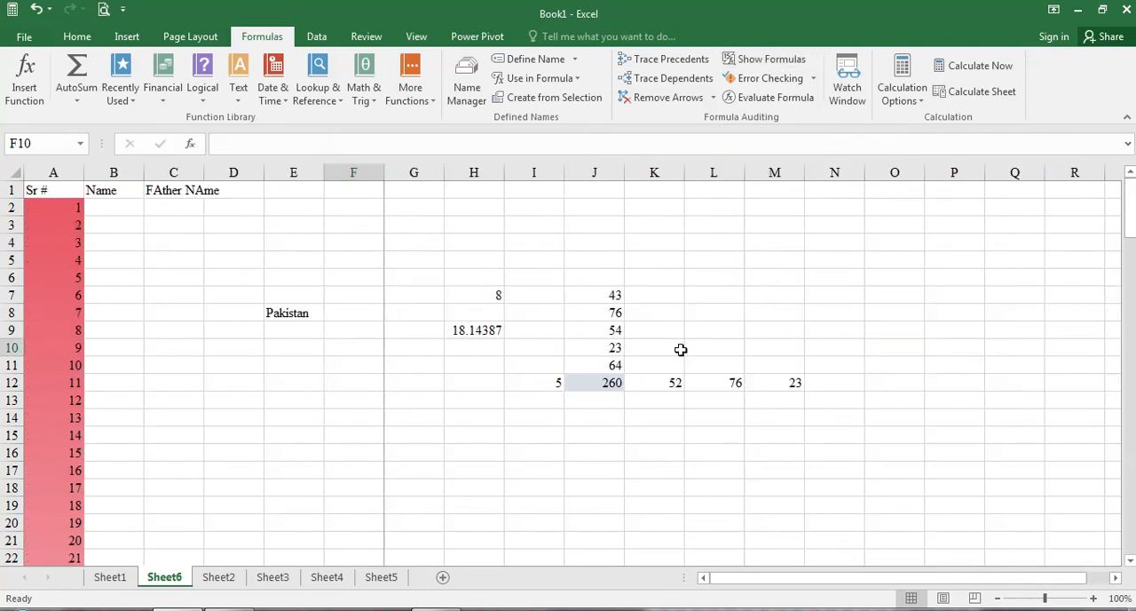
{"action": "key", "text": "ctrl+grave"}
{"action": "key", "text": "ctrl+grave"}
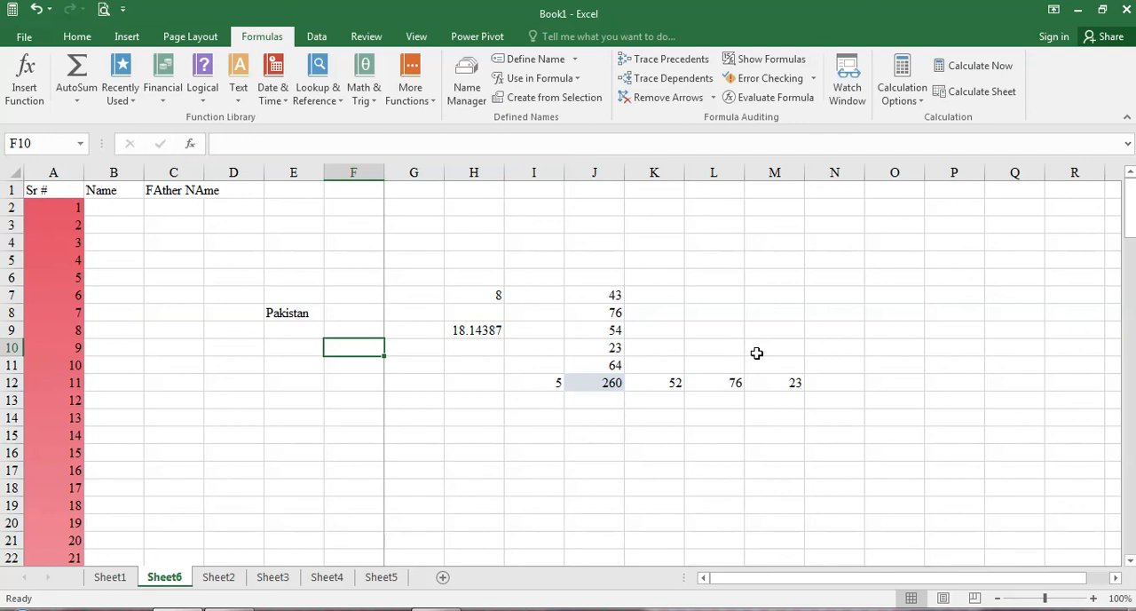
Step: Review the error checking commands and the calculation options without changing the calculation mode
{"action": "left_click", "coordinate": [813, 78]}
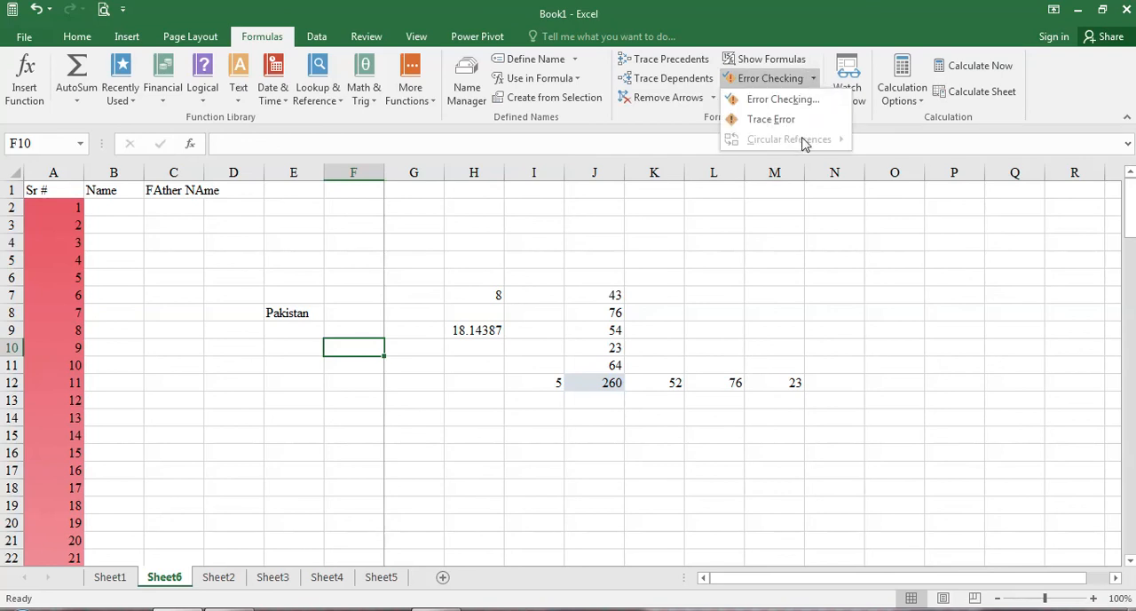
{"action": "left_click", "coordinate": [872, 130]}
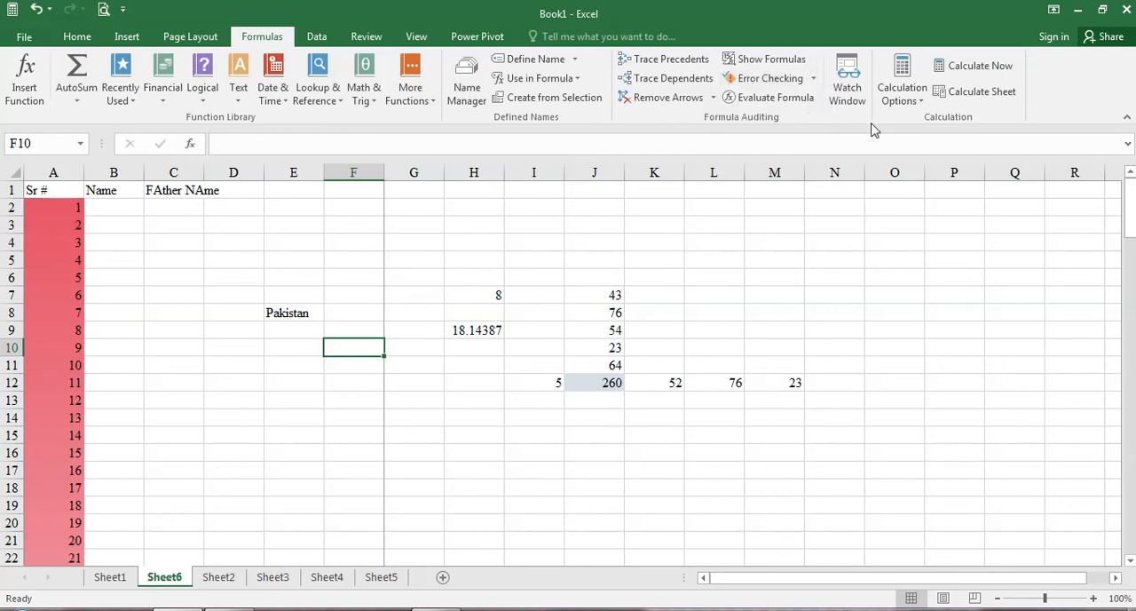
{"action": "left_click", "coordinate": [920, 104]}
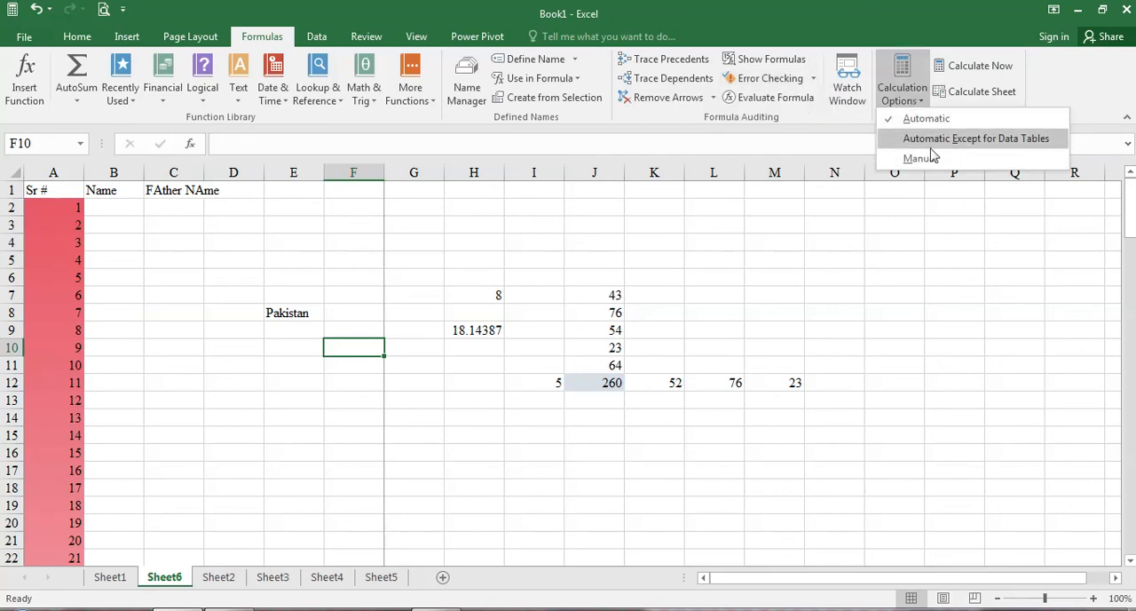
{"action": "left_click", "coordinate": [1009, 67]}
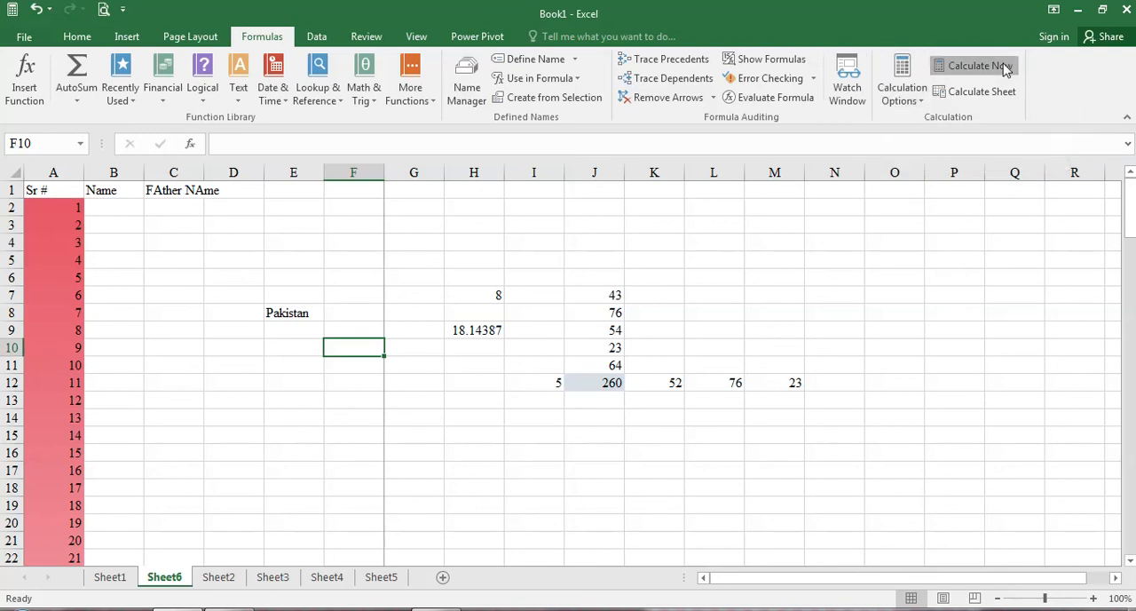
{"action": "left_click", "coordinate": [578, 436]}
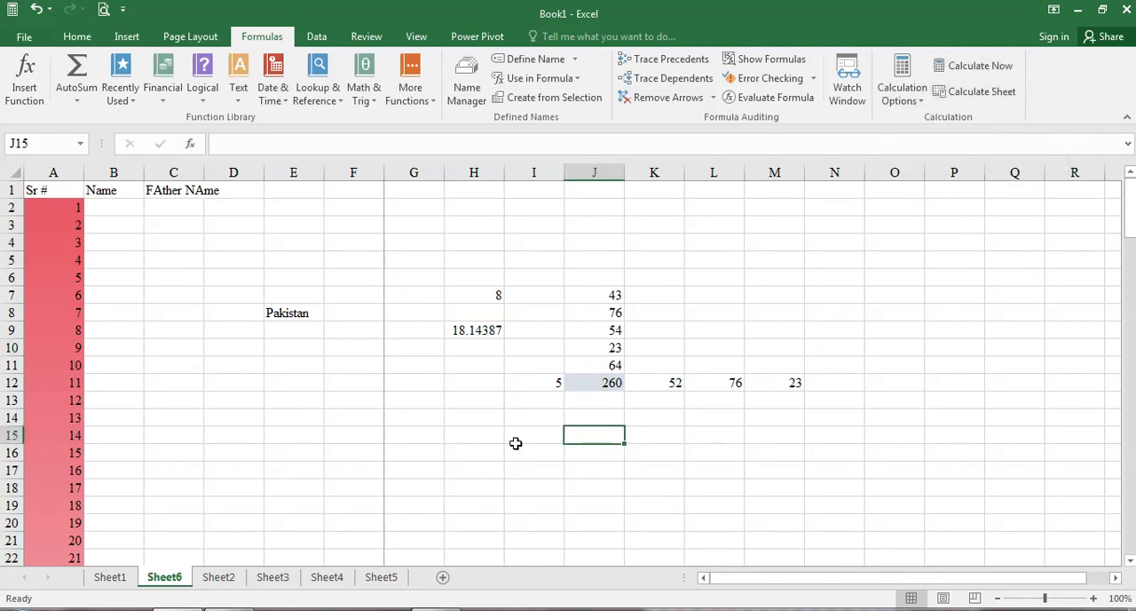